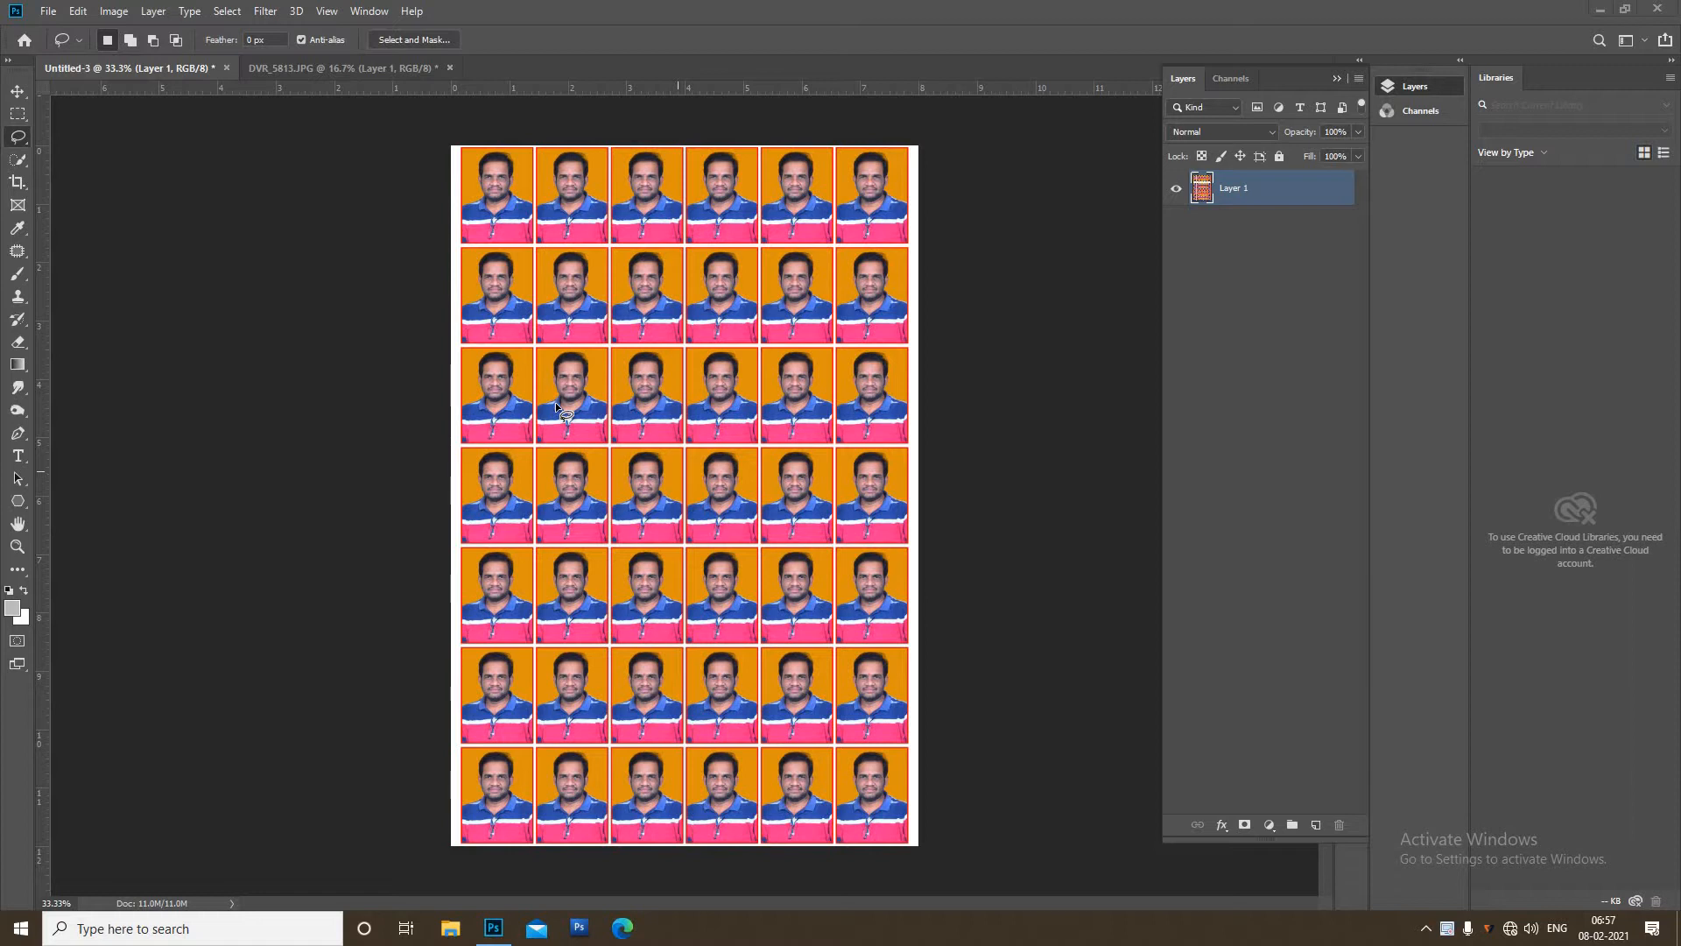
Step: Switch to the DVR_5813.JPG document and compare the original Background layer alone with the full layer stack
left_click(321, 69)
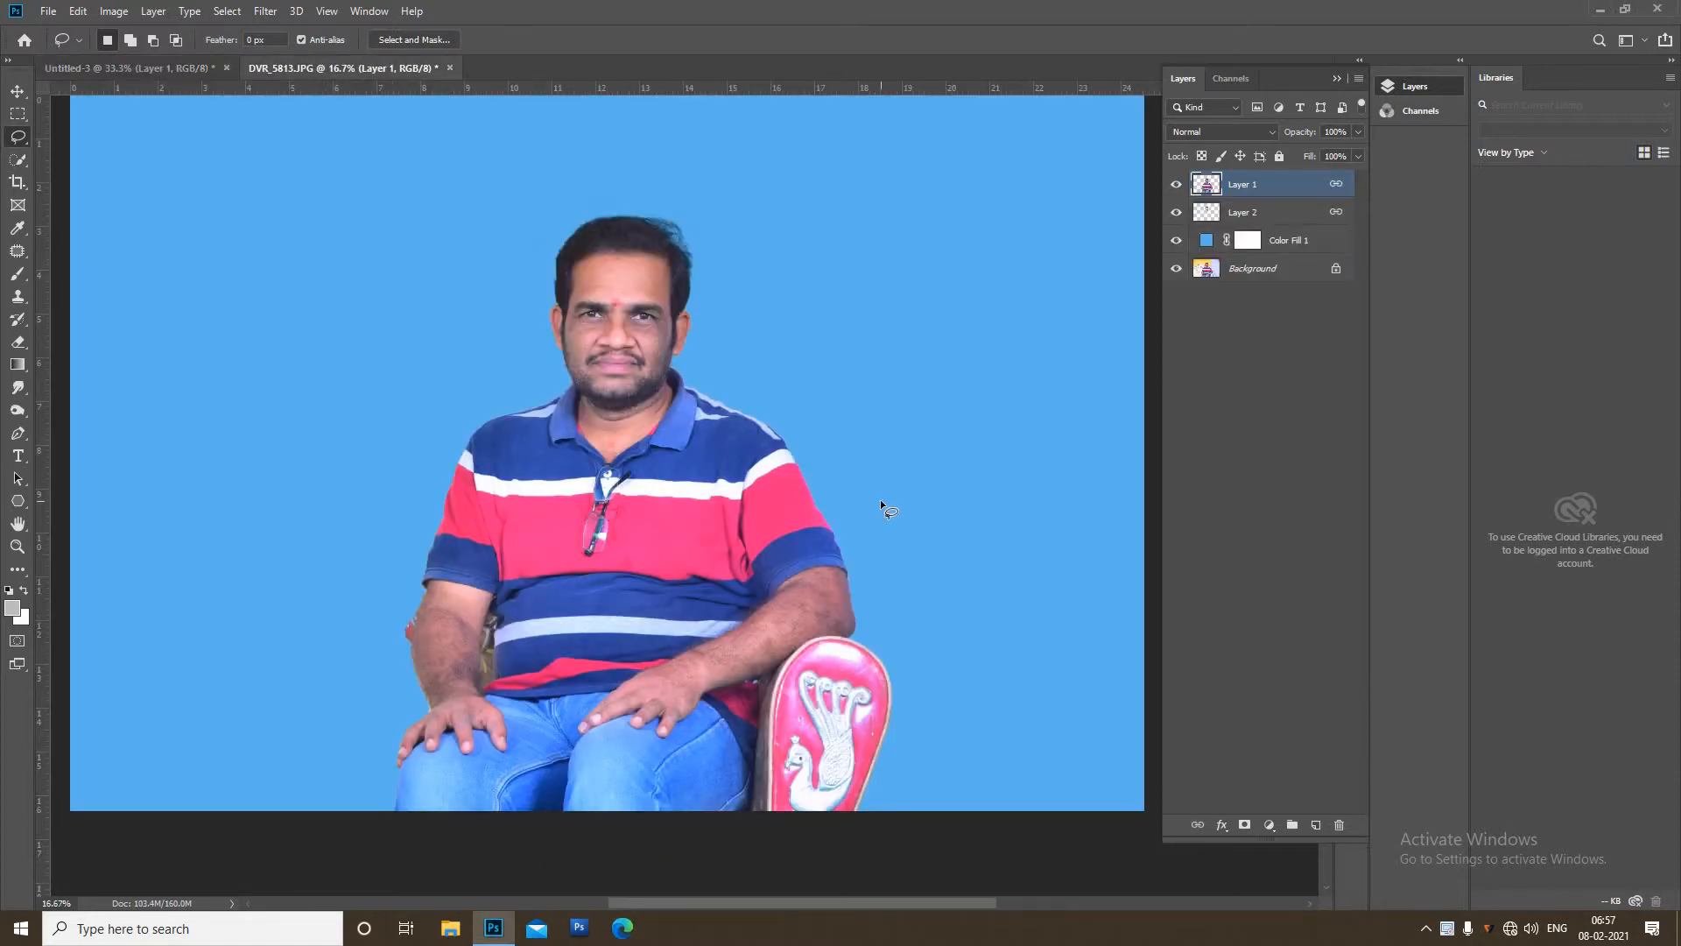
left_click(1177, 269, "alt")
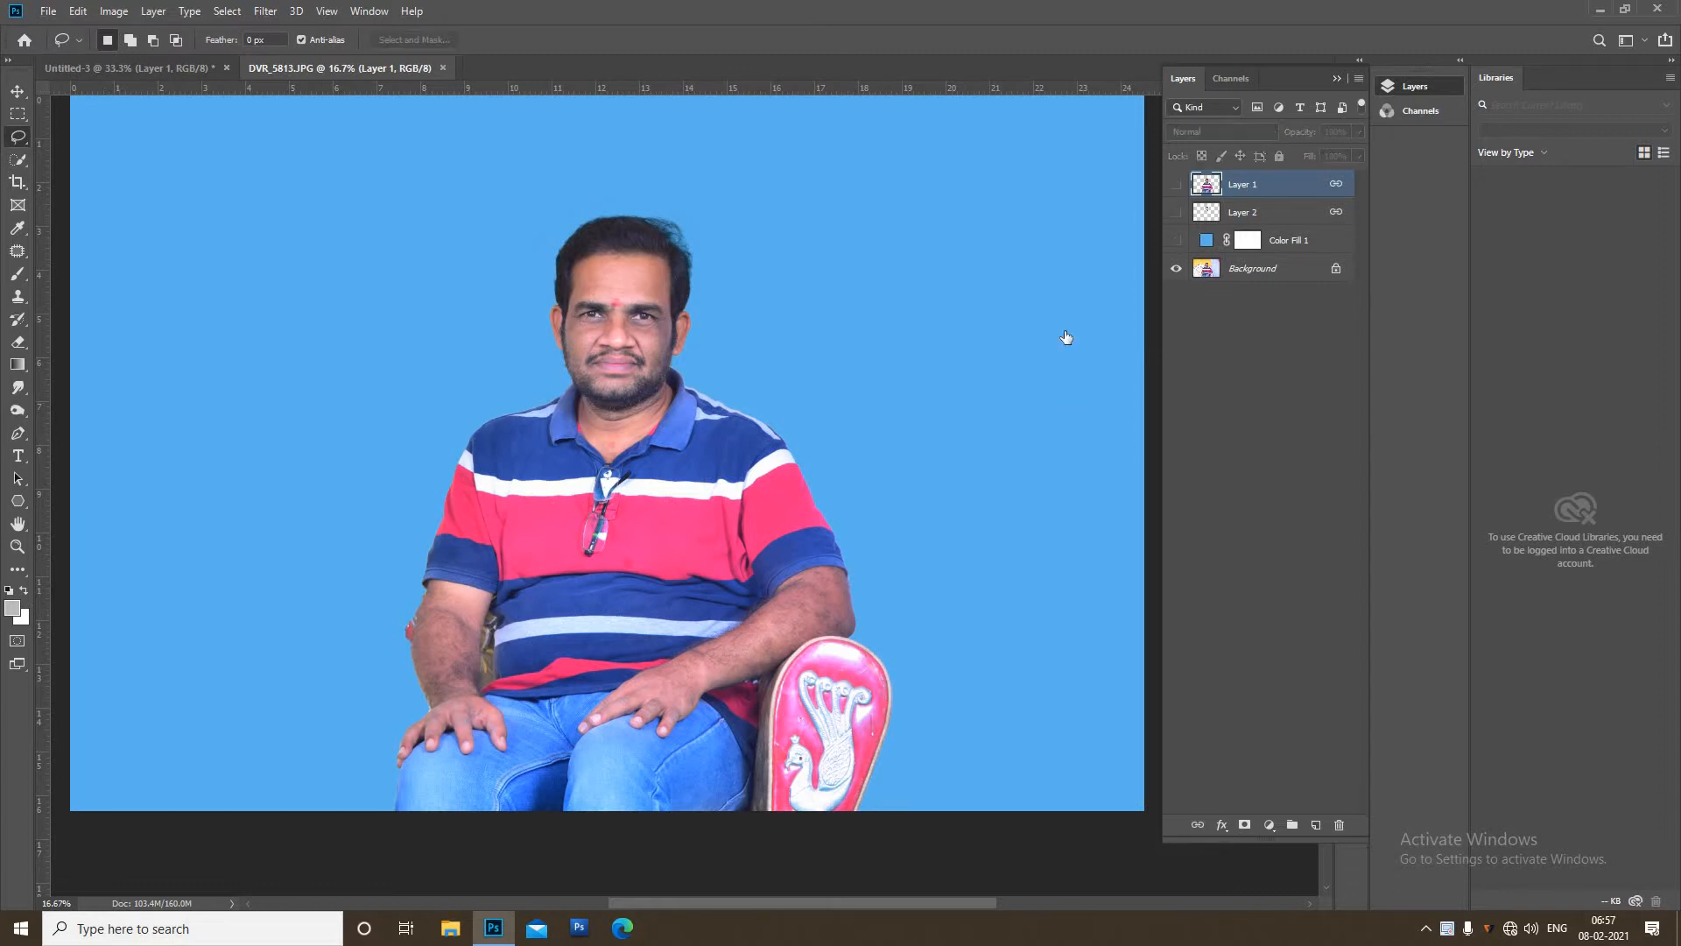
left_click(1177, 271, "alt")
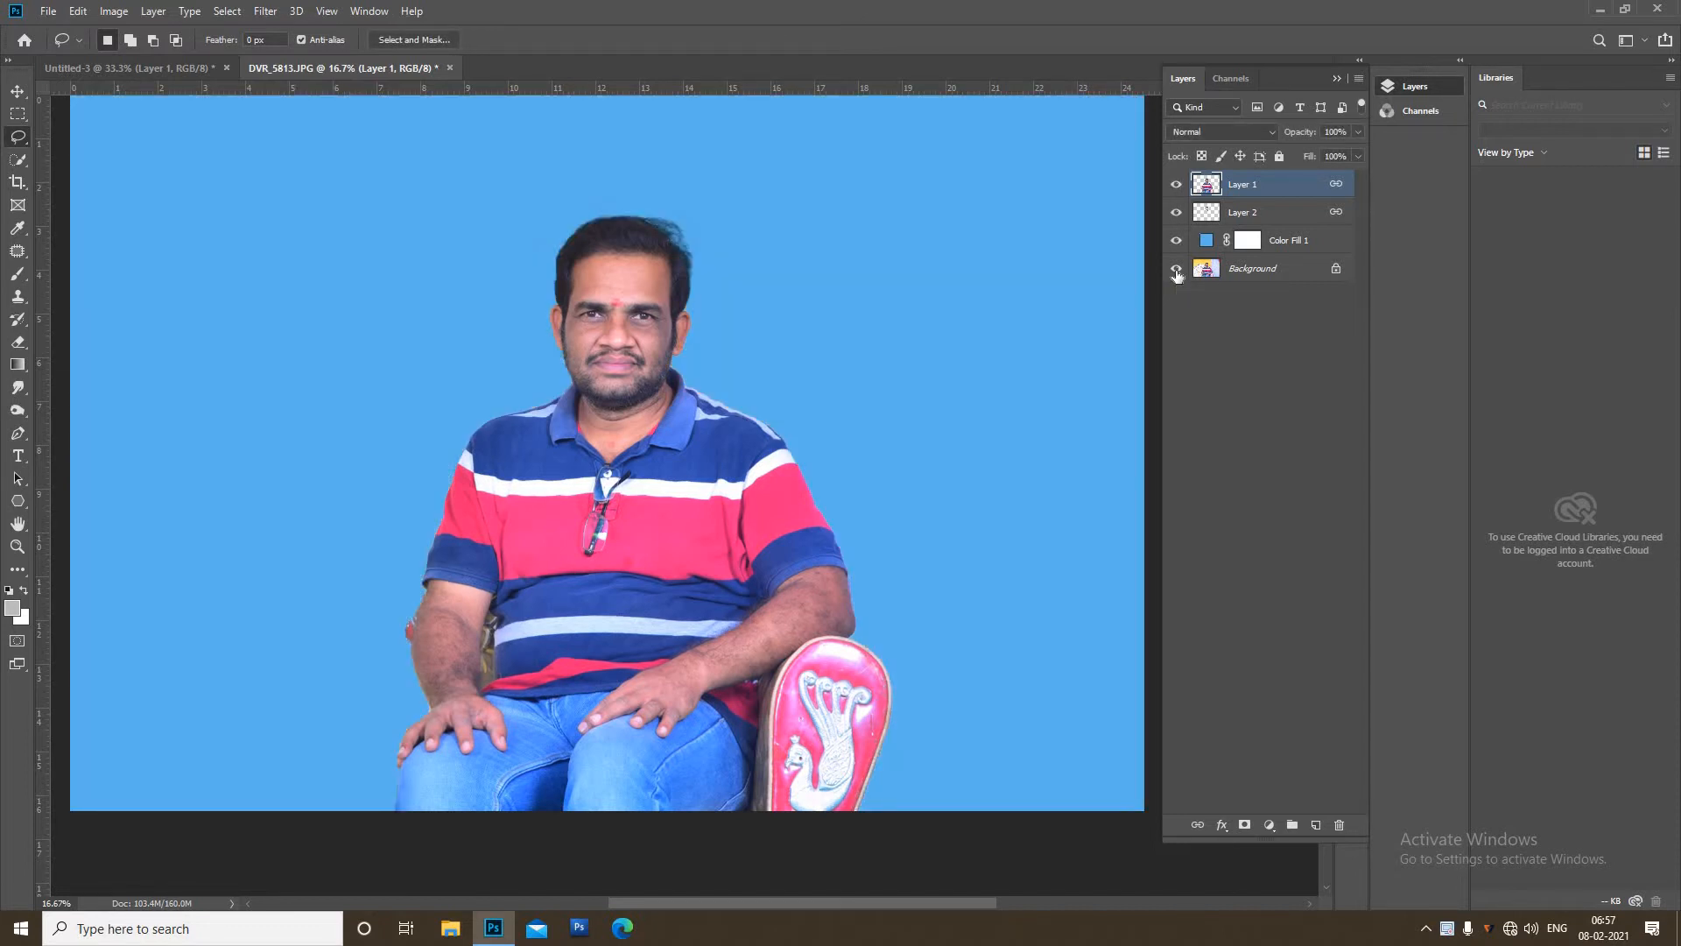
Step: Delete Layer 1, Layer 2 and Color Fill 1, leaving only the Background layer
left_click(1319, 238)
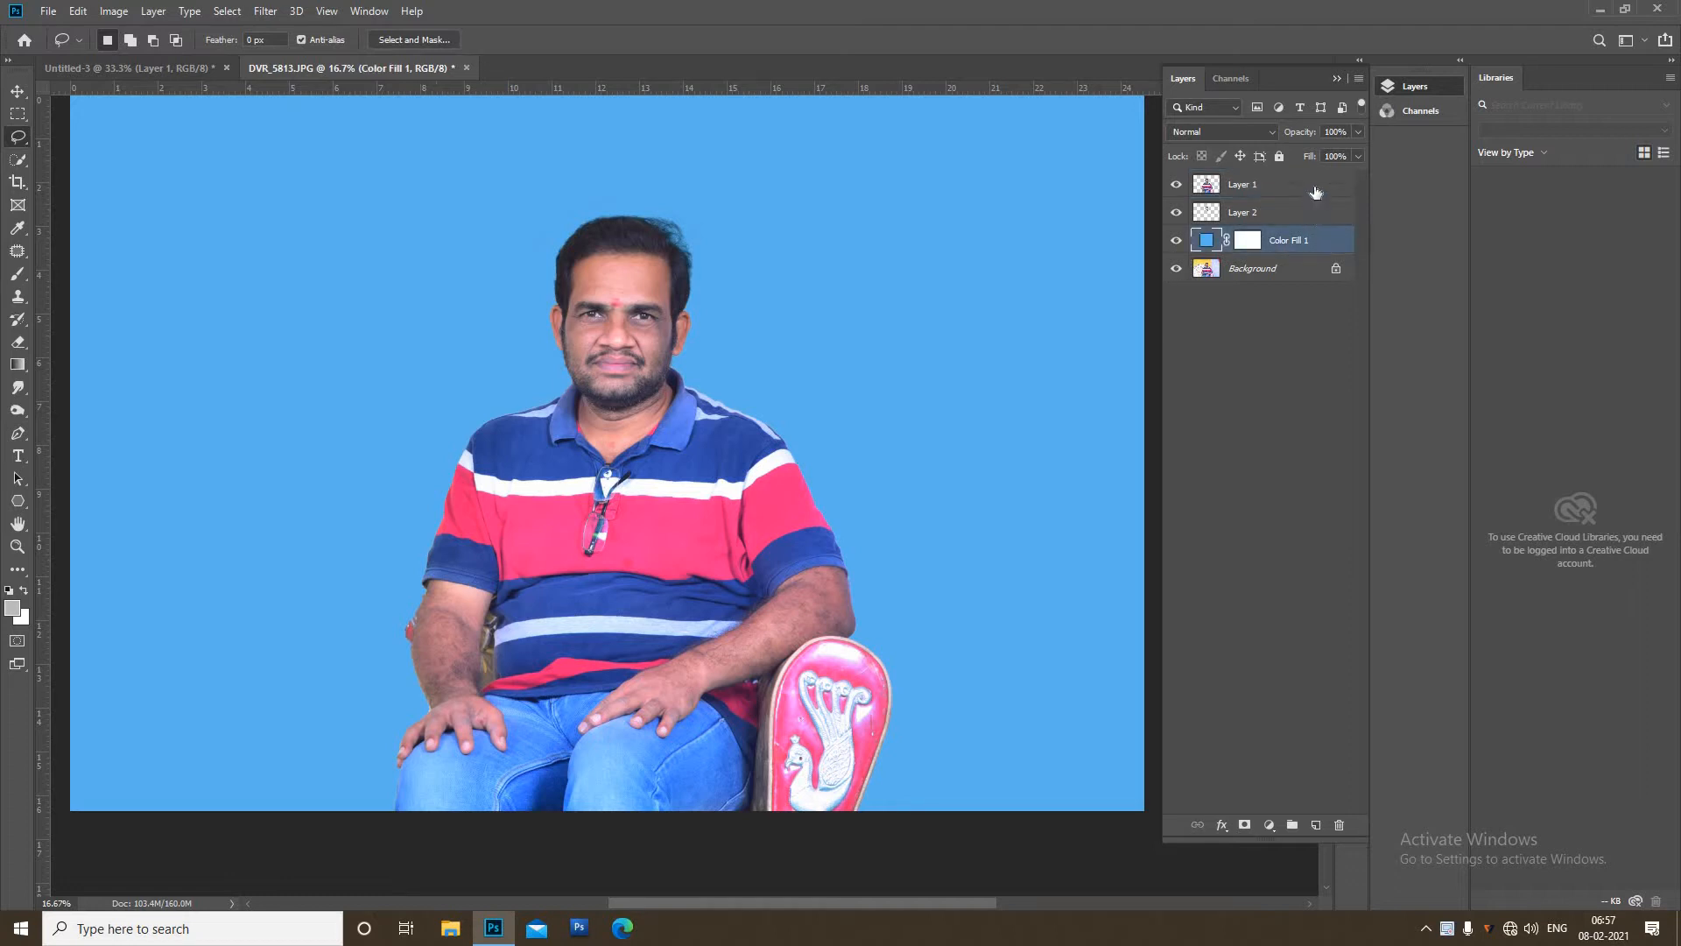
left_click(1314, 212, "shift")
left_click(1339, 825)
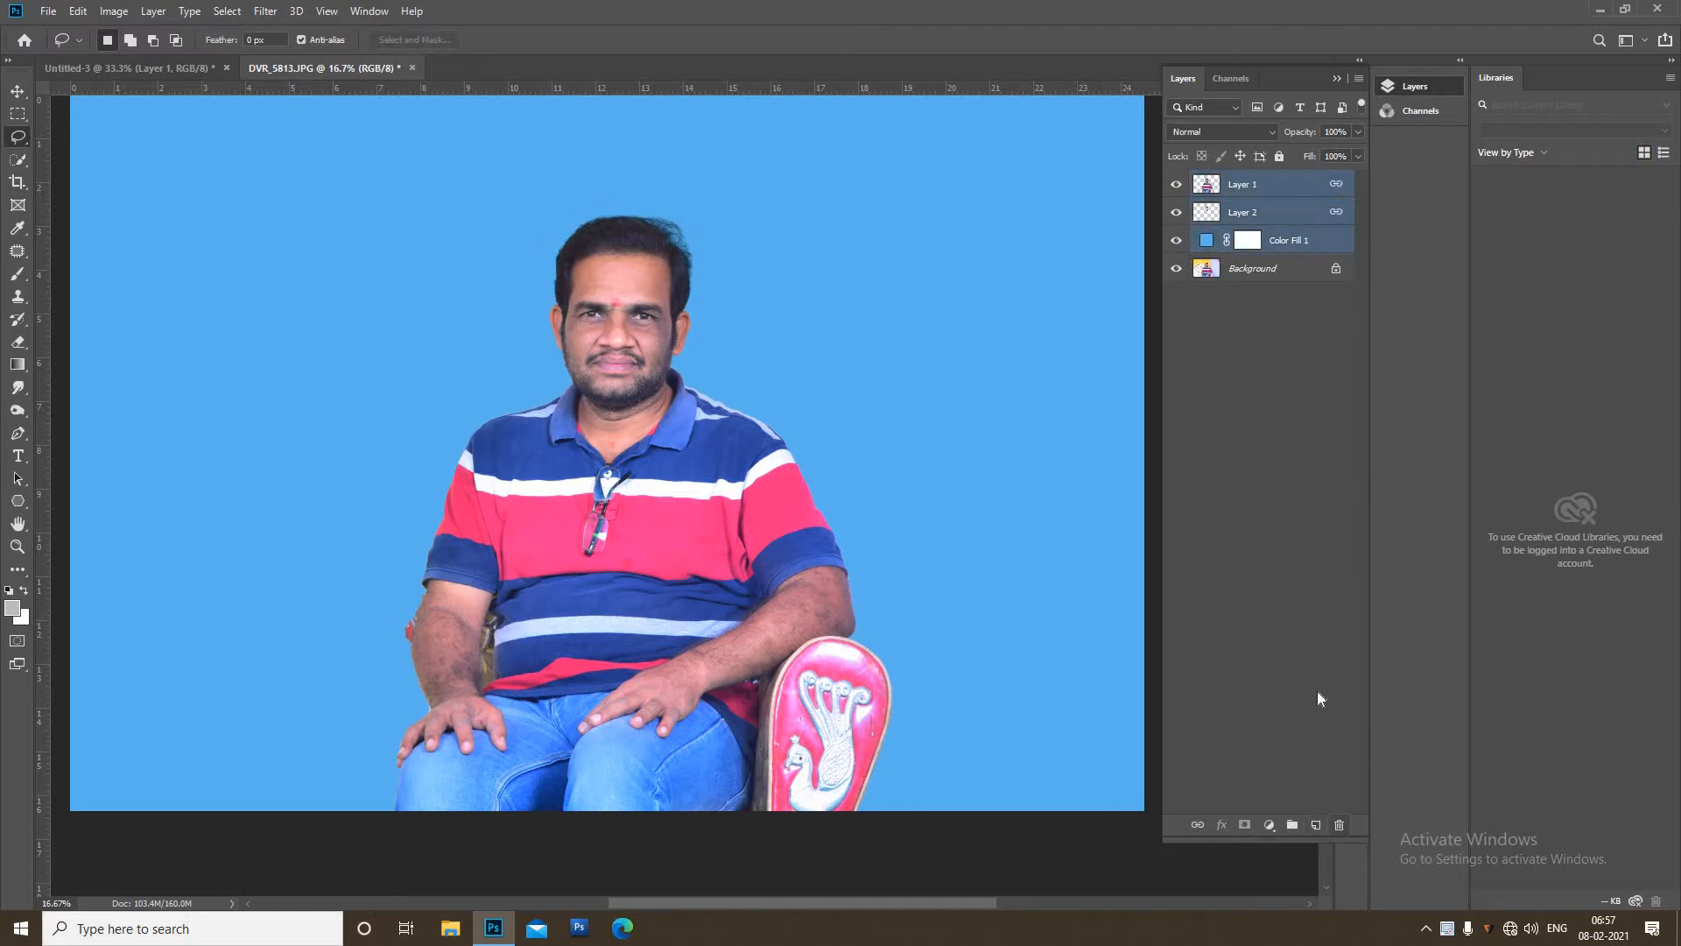
left_click(774, 345)
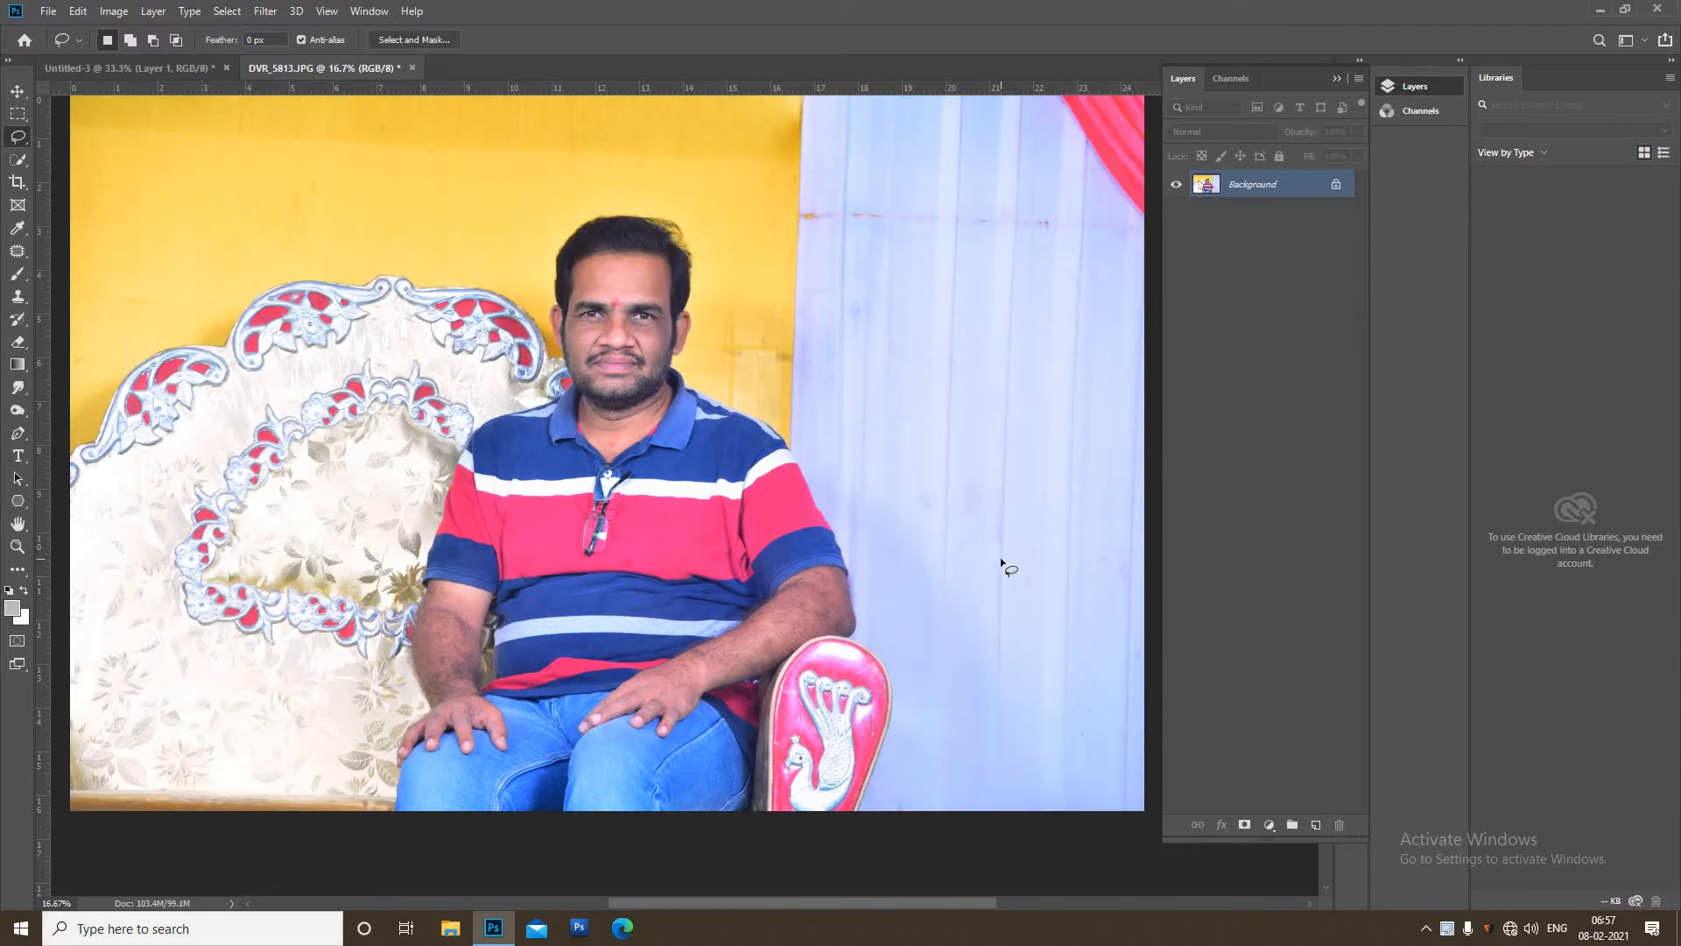
Step: Select the seated man with Select Subject and refine the selection edge at the shoulder beside the sofa
left_click(21, 160)
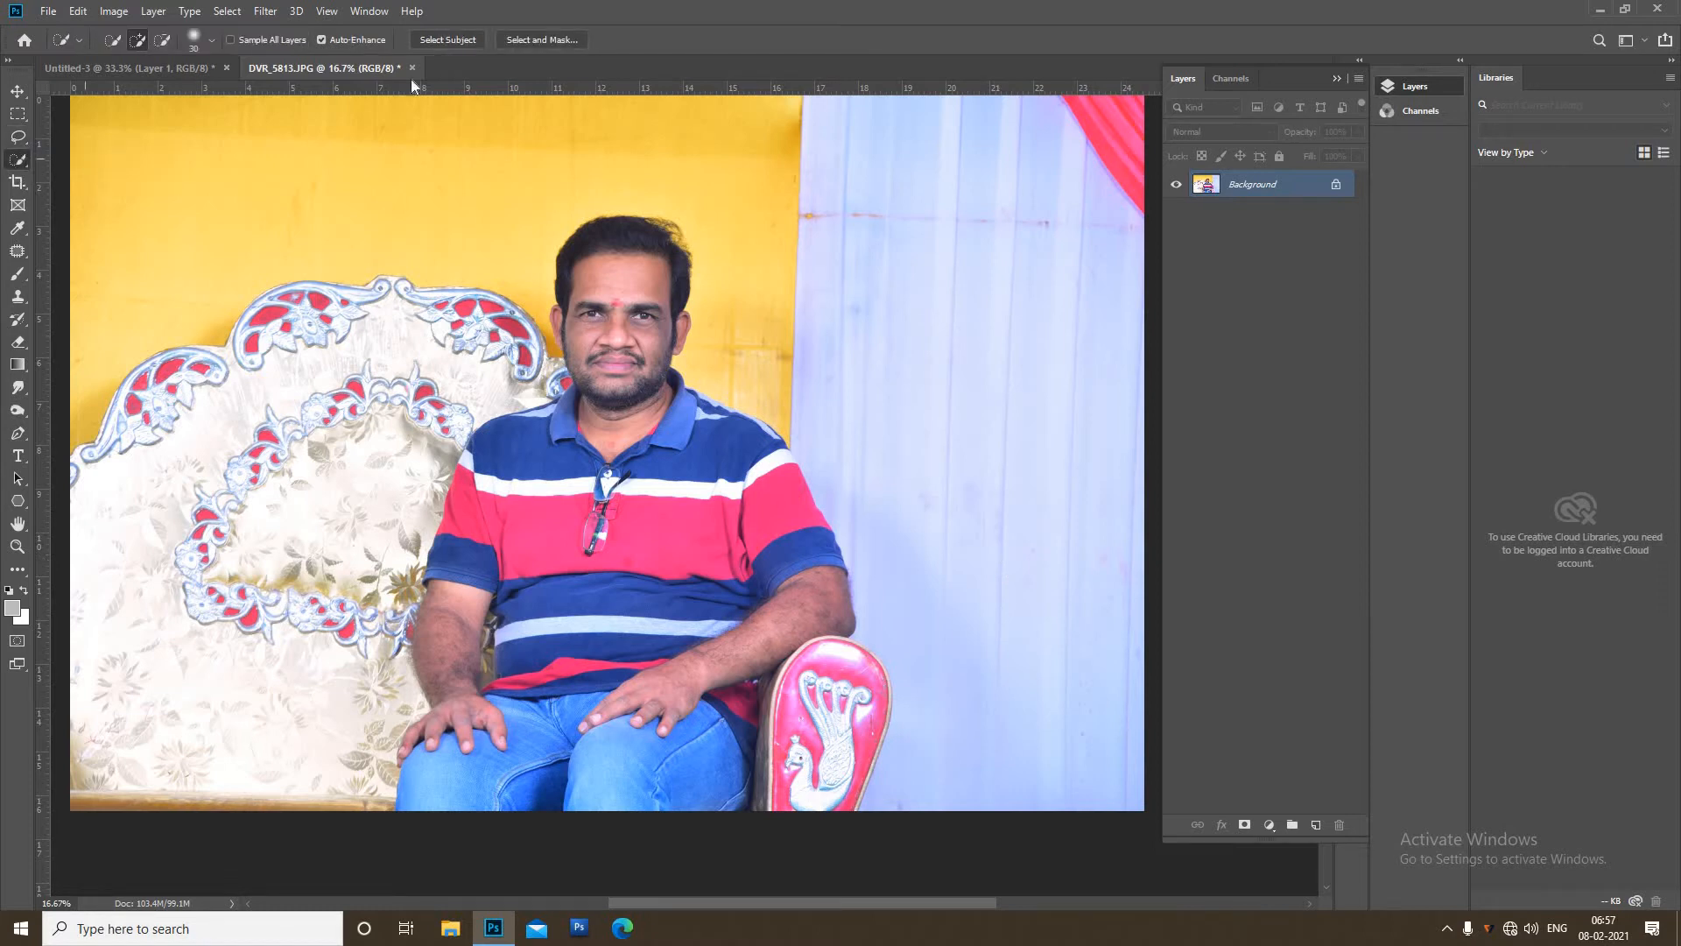
left_click(442, 44)
left_click(729, 434, "ctrl")
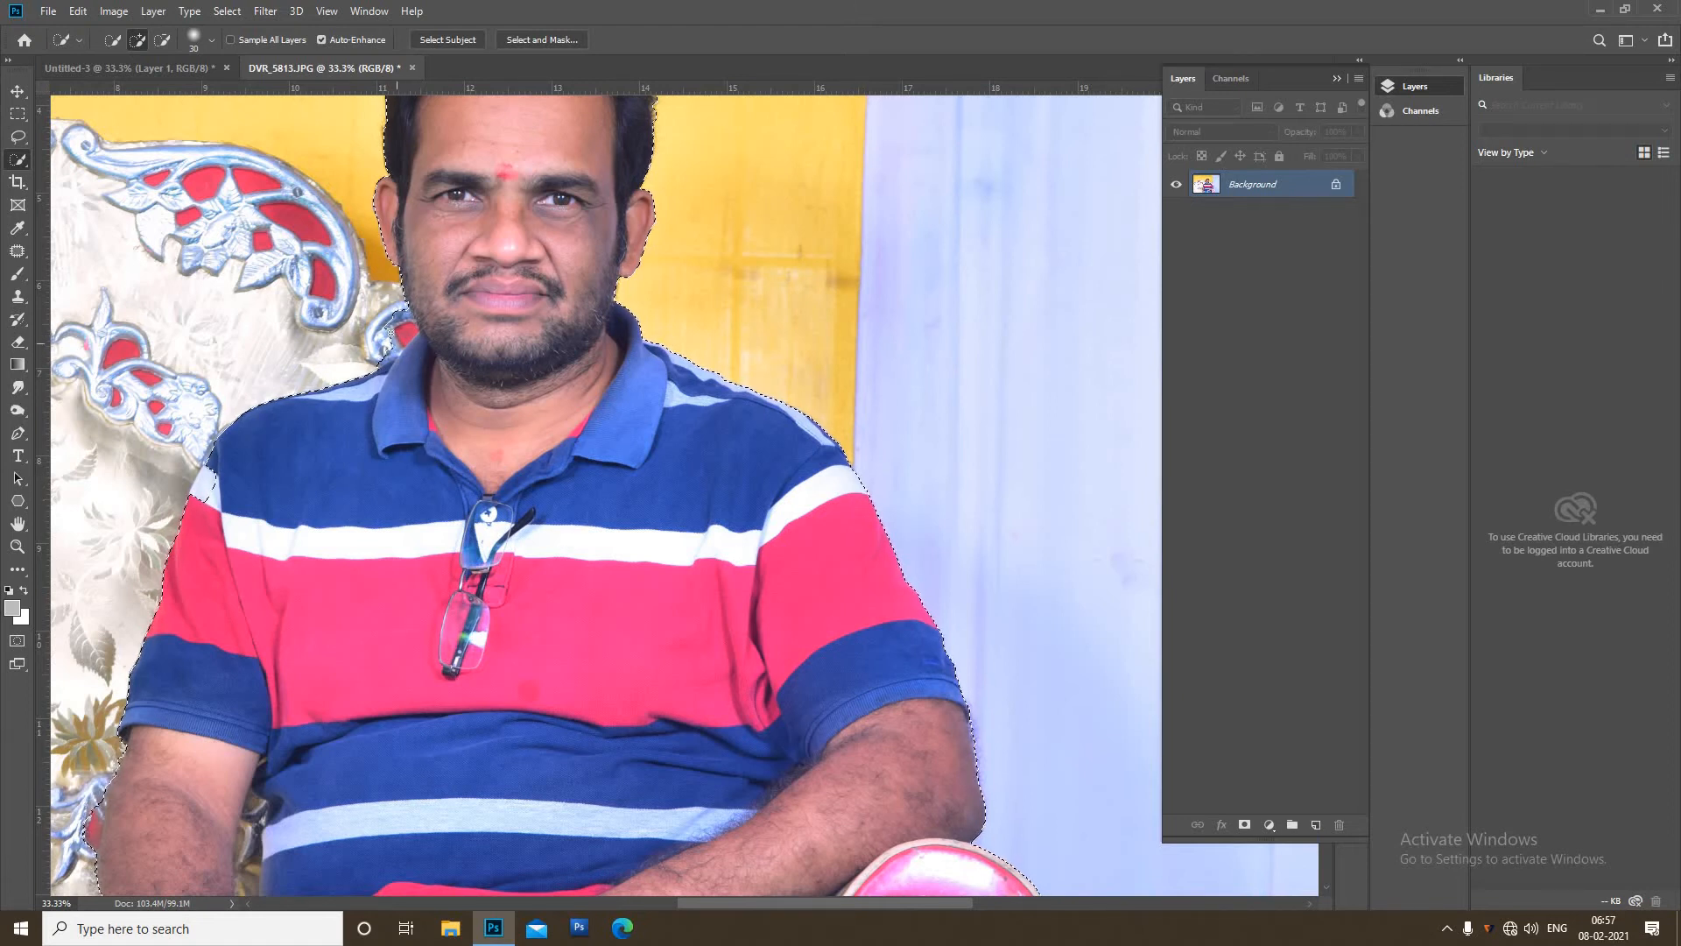
key("alt")
left_click_drag(217, 456, 290, 489)
scroll(489, 488, "down", 2)
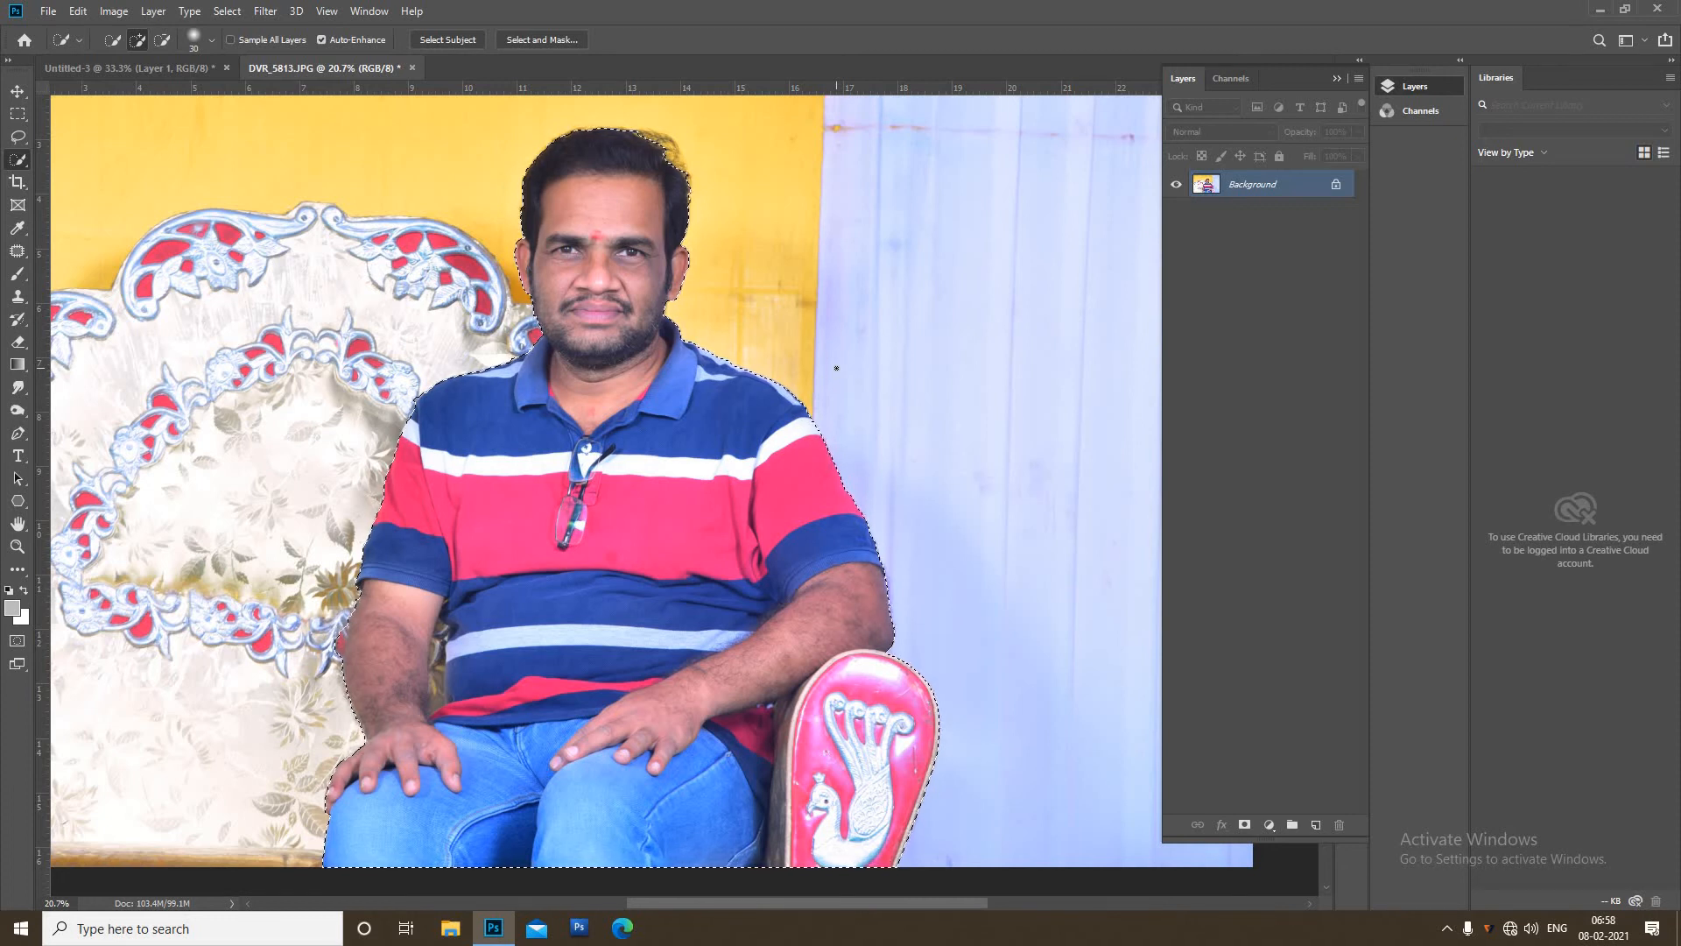
Step: Feather the selection of the man and copy it to a new layer
key("shift+F6")
key("Return")
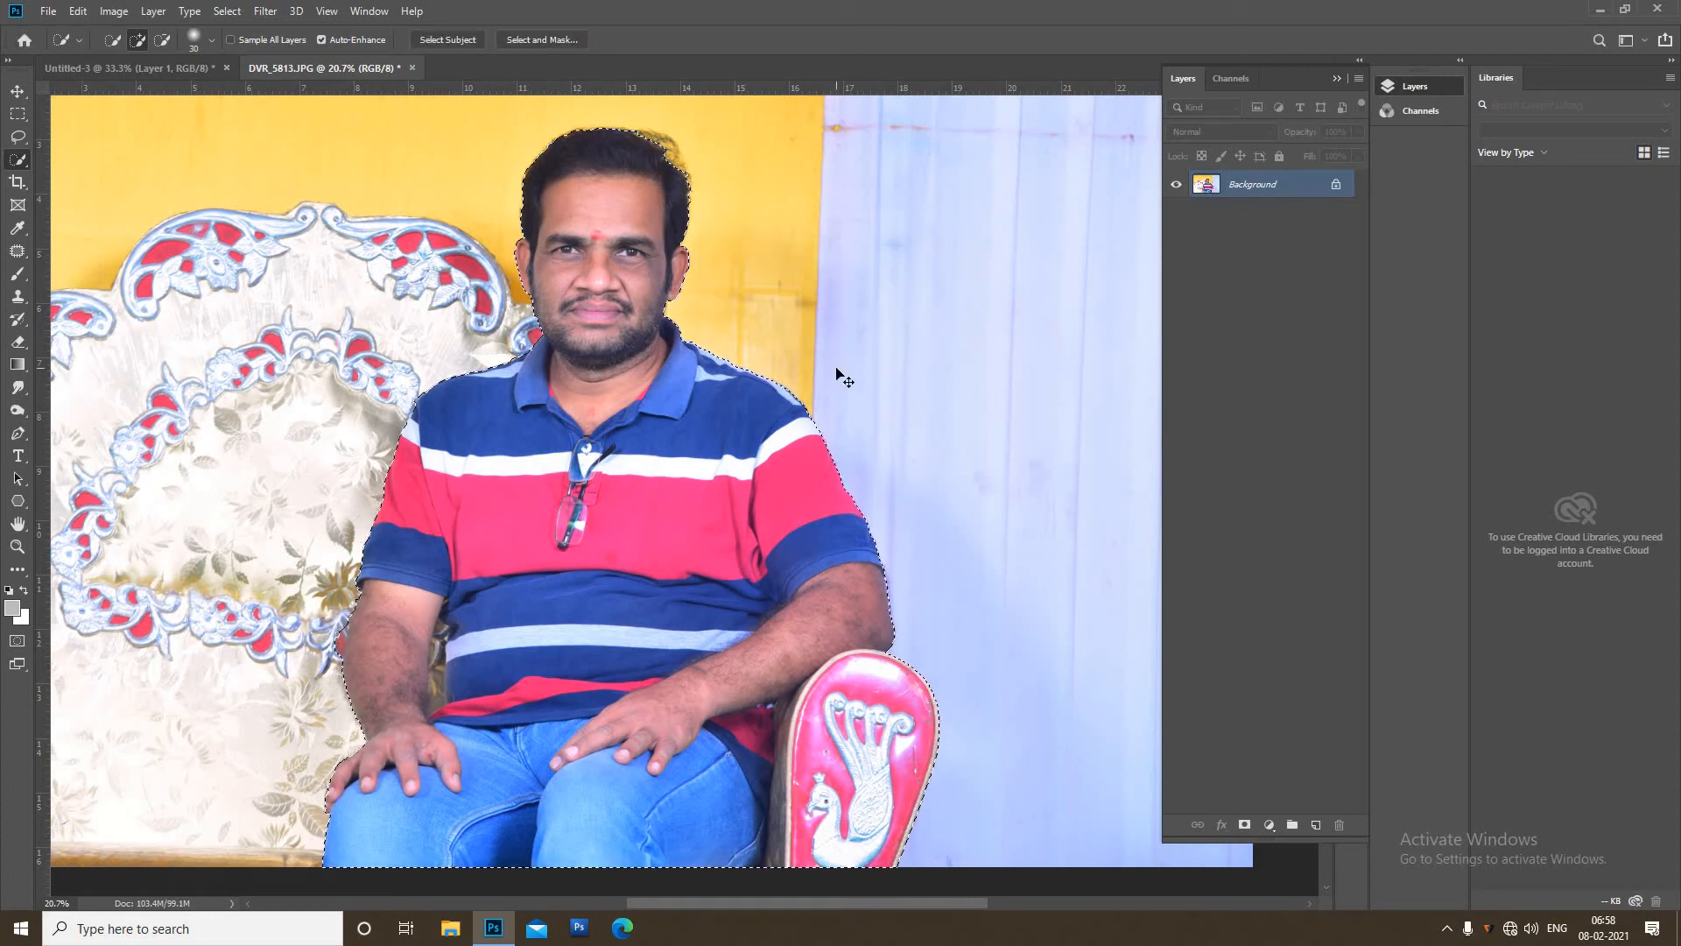
key("ctrl+j")
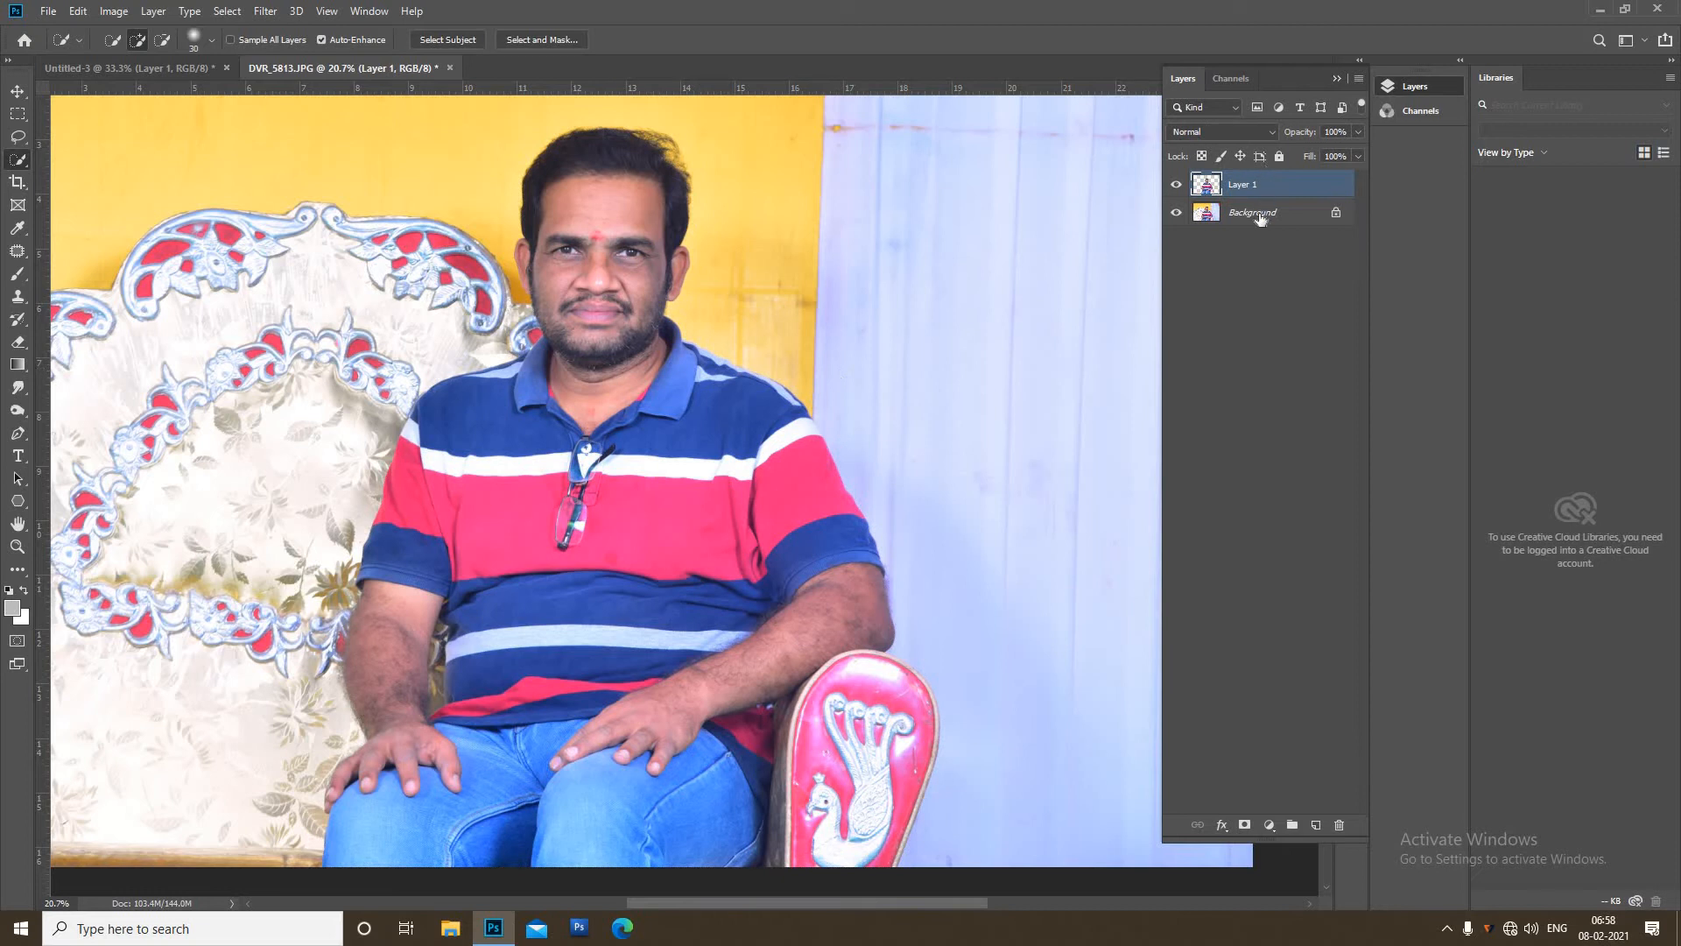
Step: Lasso loosely around the man's head on the Background, copy that area to a new layer and desaturate it
left_click(1258, 218)
key("l")
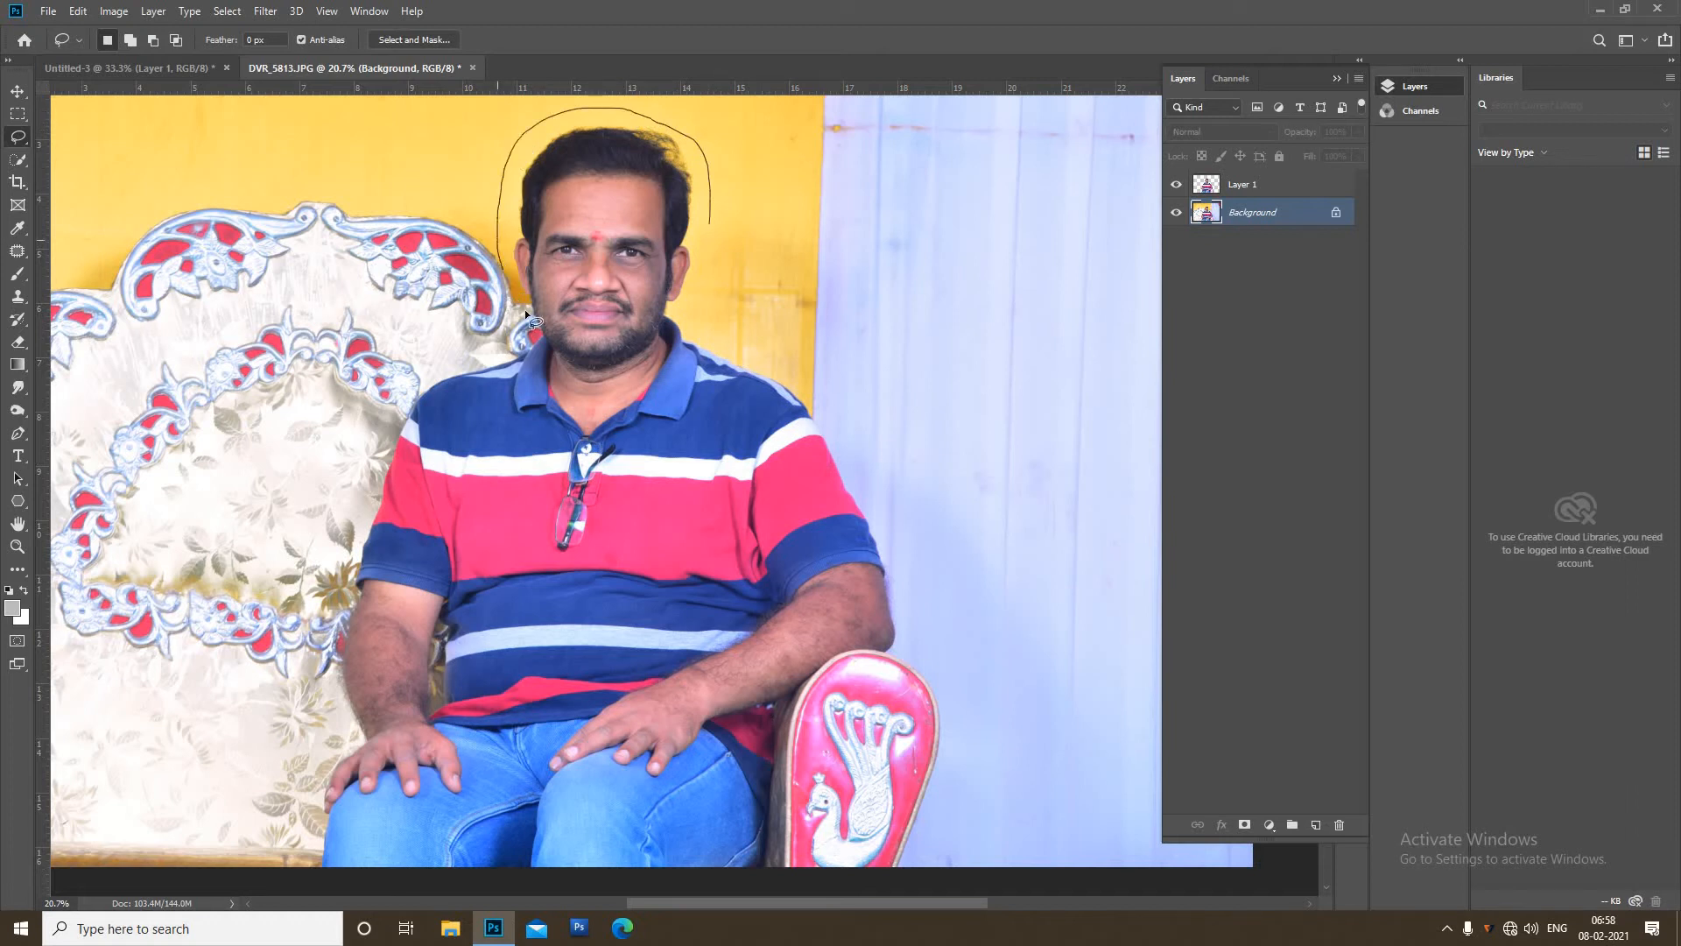
mouse_move(721, 285)
left_mouse_down()
mouse_move(727, 235)
mouse_move(713, 303)
left_mouse_up()
key("ctrl+j")
key("ctrl+shift+u")
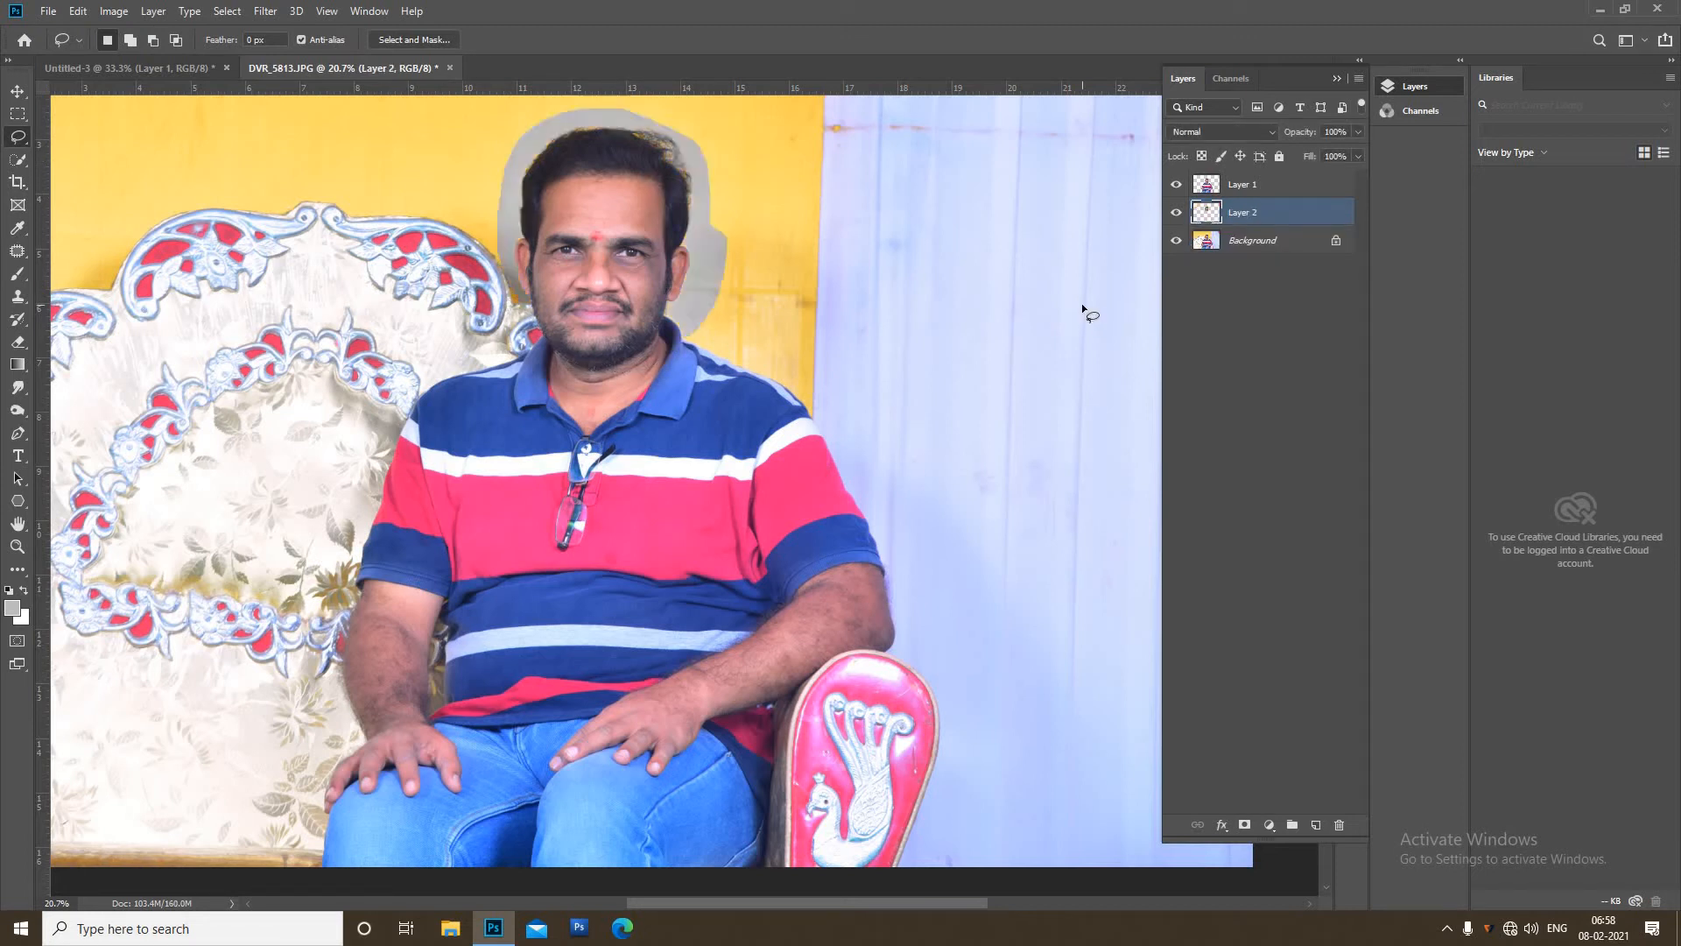
Step: Set the desaturated head layer to Multiply and use the Levels white point on its grey backdrop beside the ear
left_click(1230, 132)
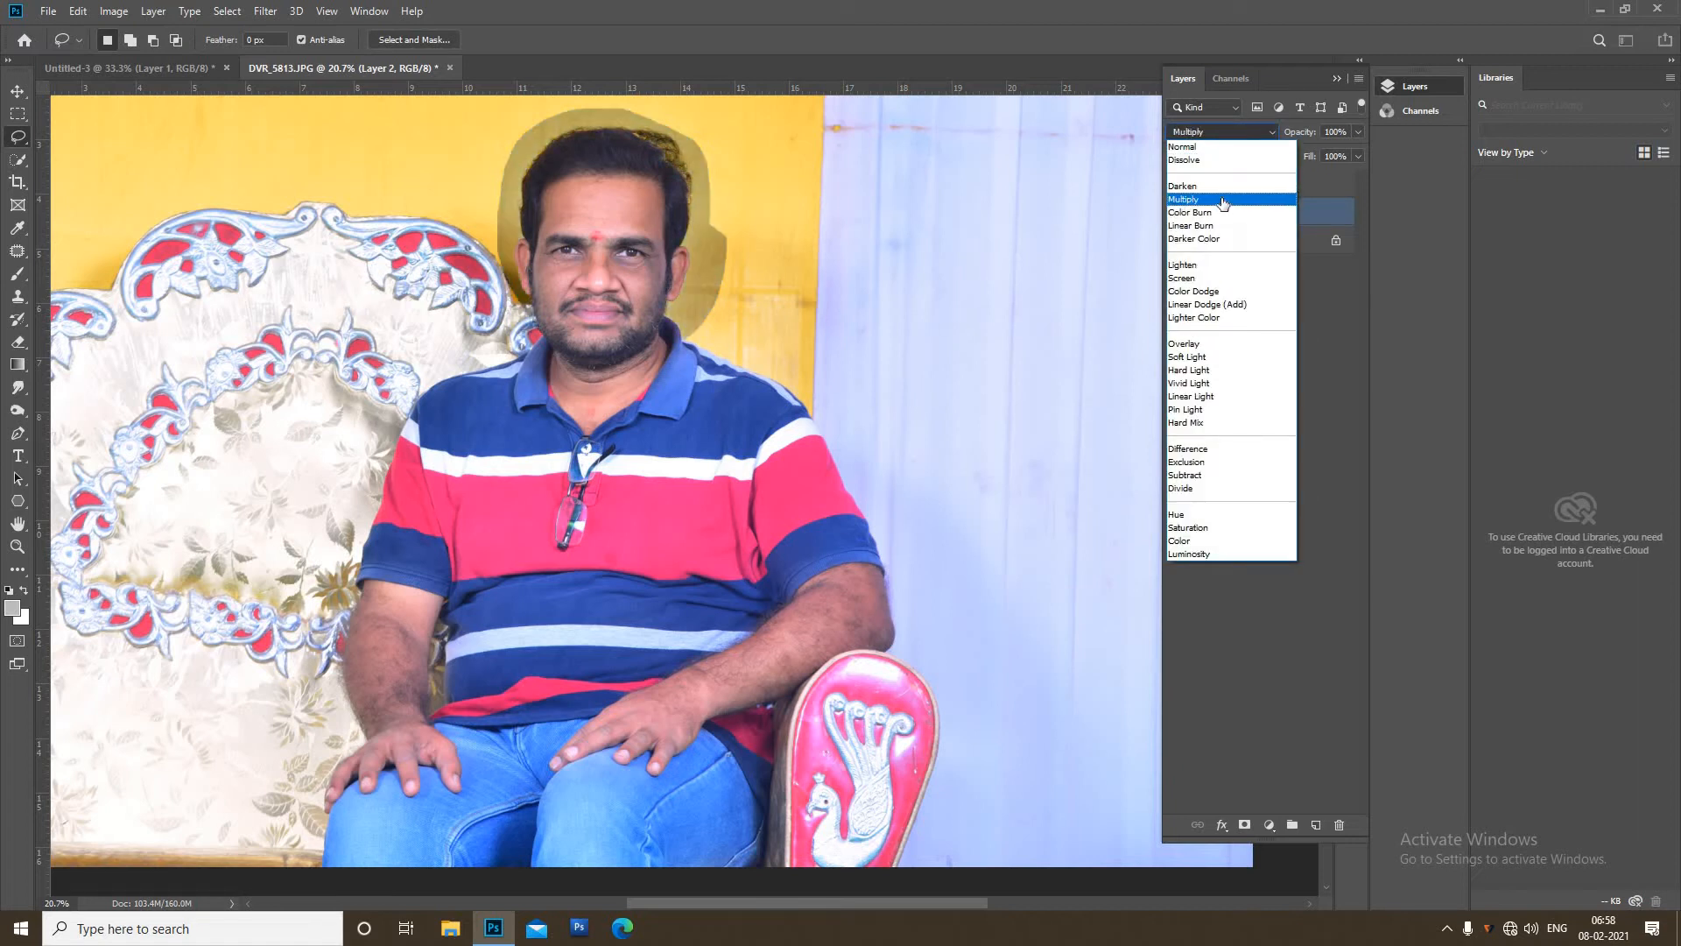
left_click(1223, 201)
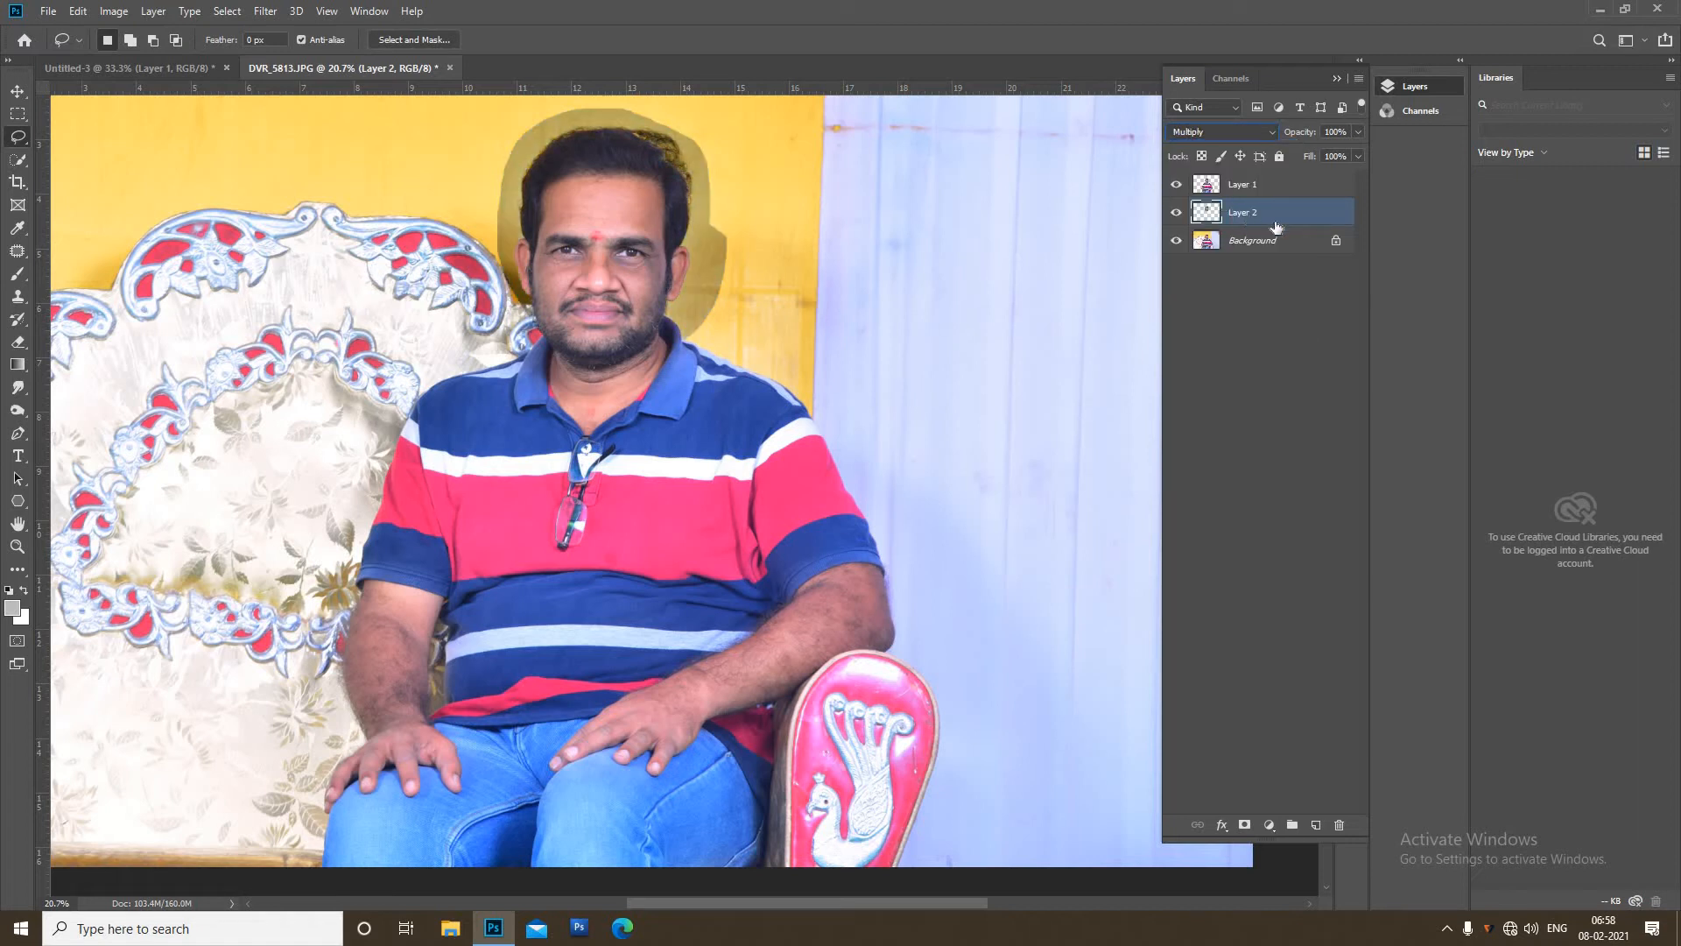
key("ctrl+l")
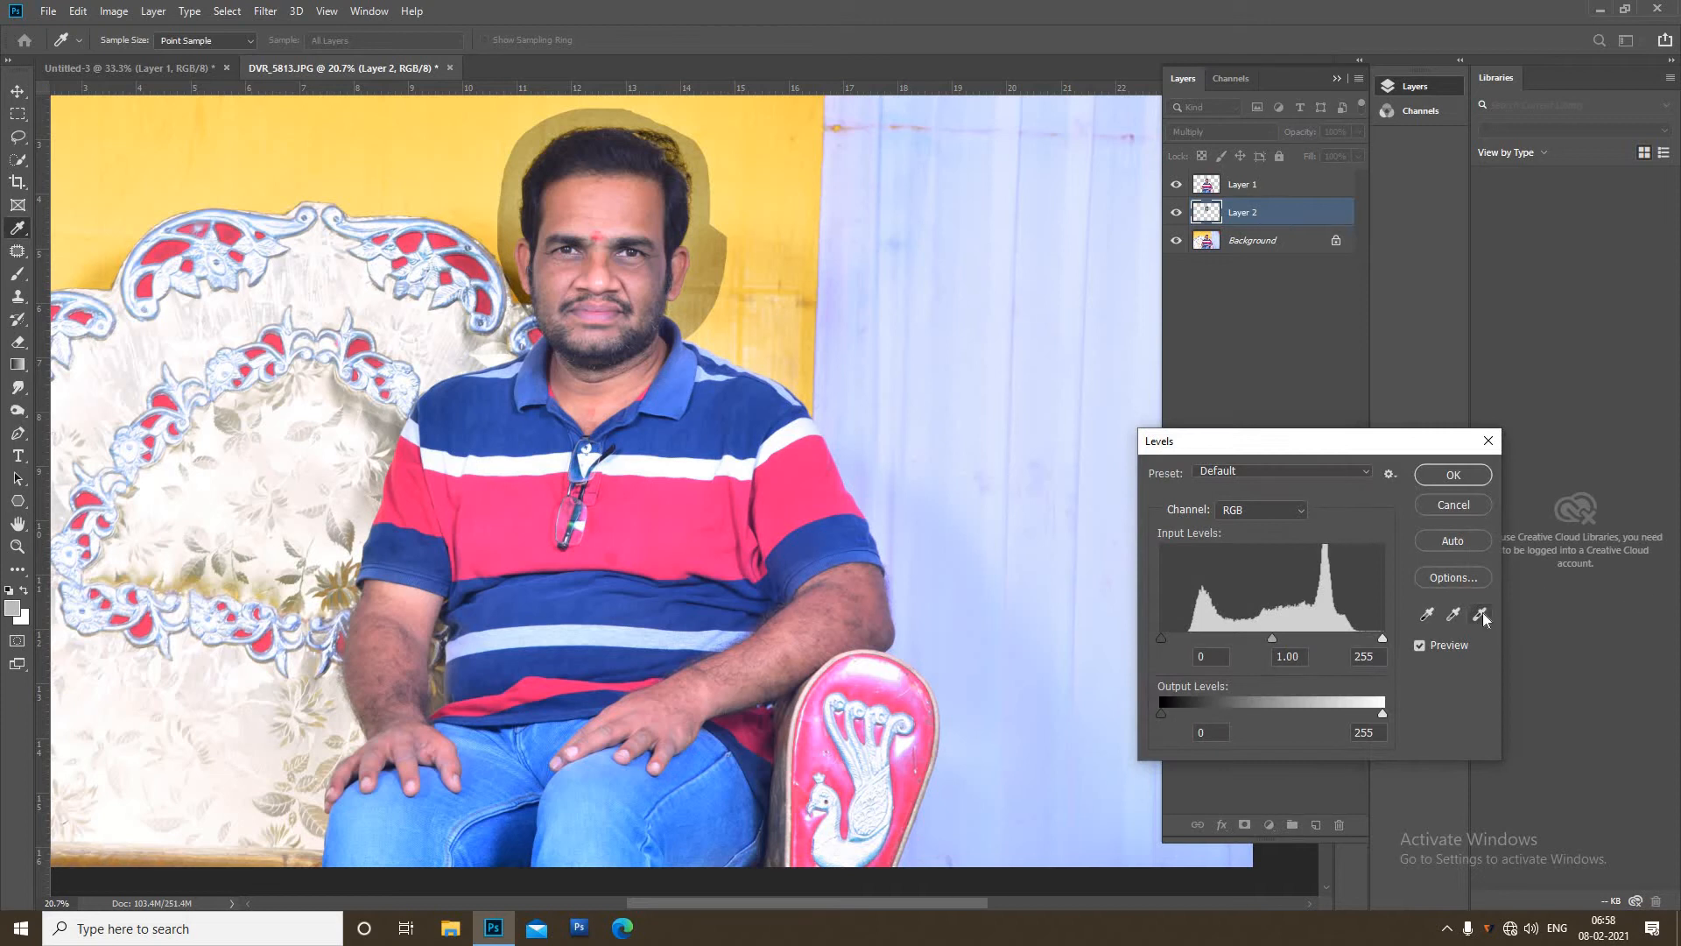
left_click(1482, 614)
left_click(719, 253)
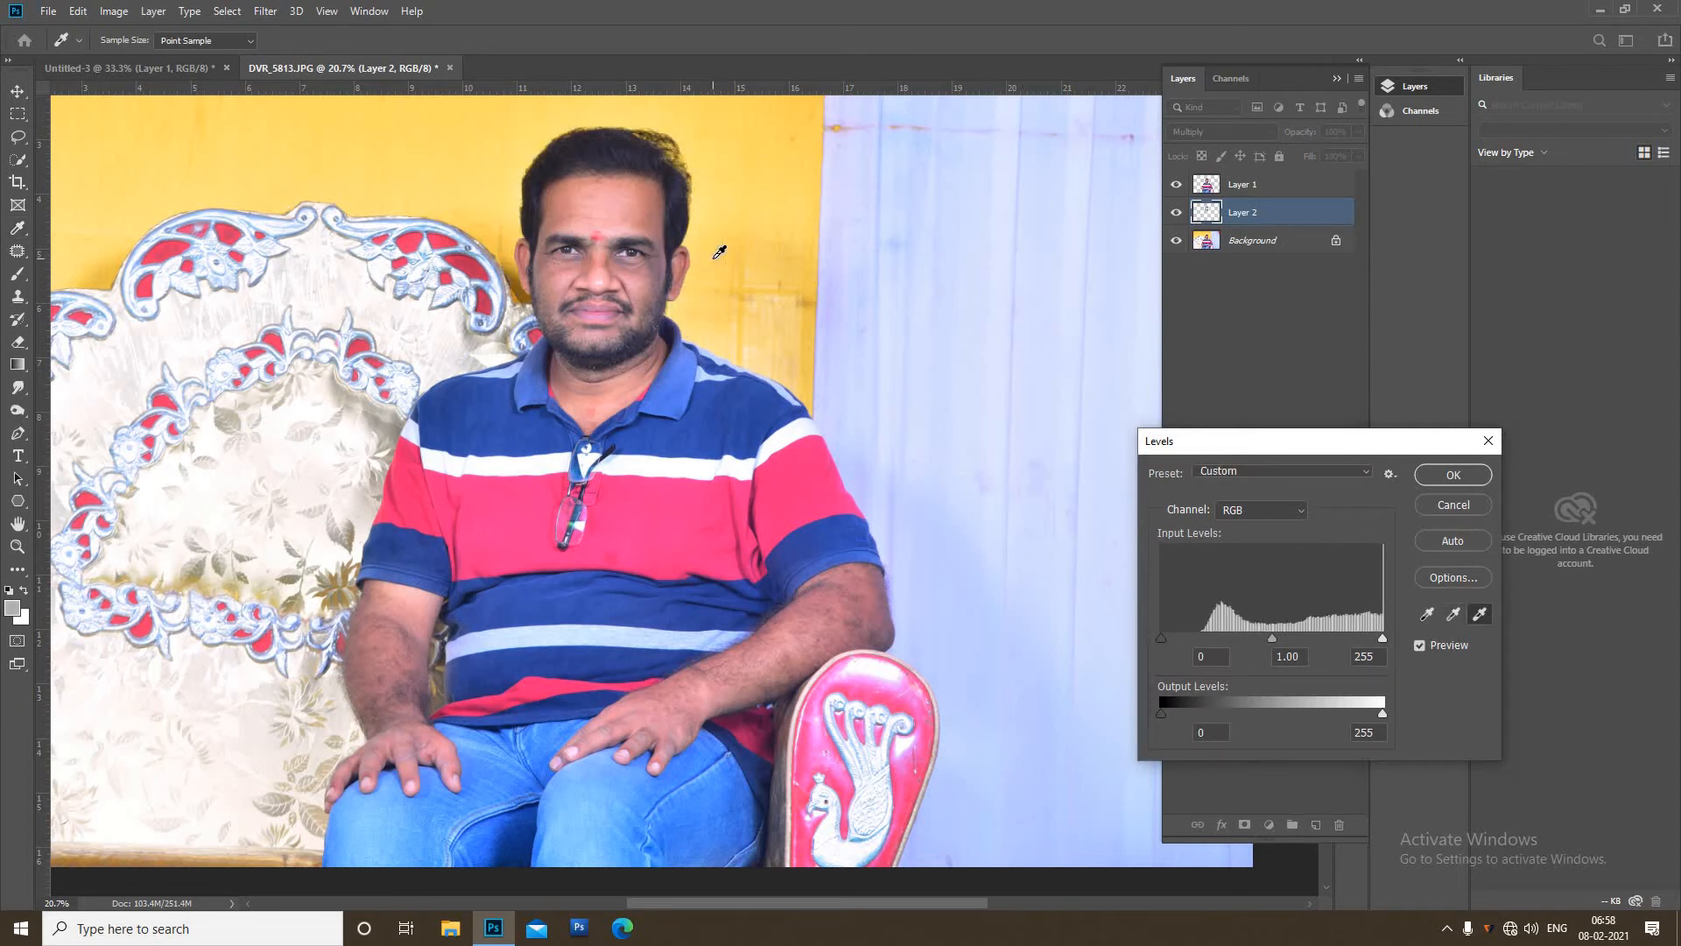
left_click(1450, 475)
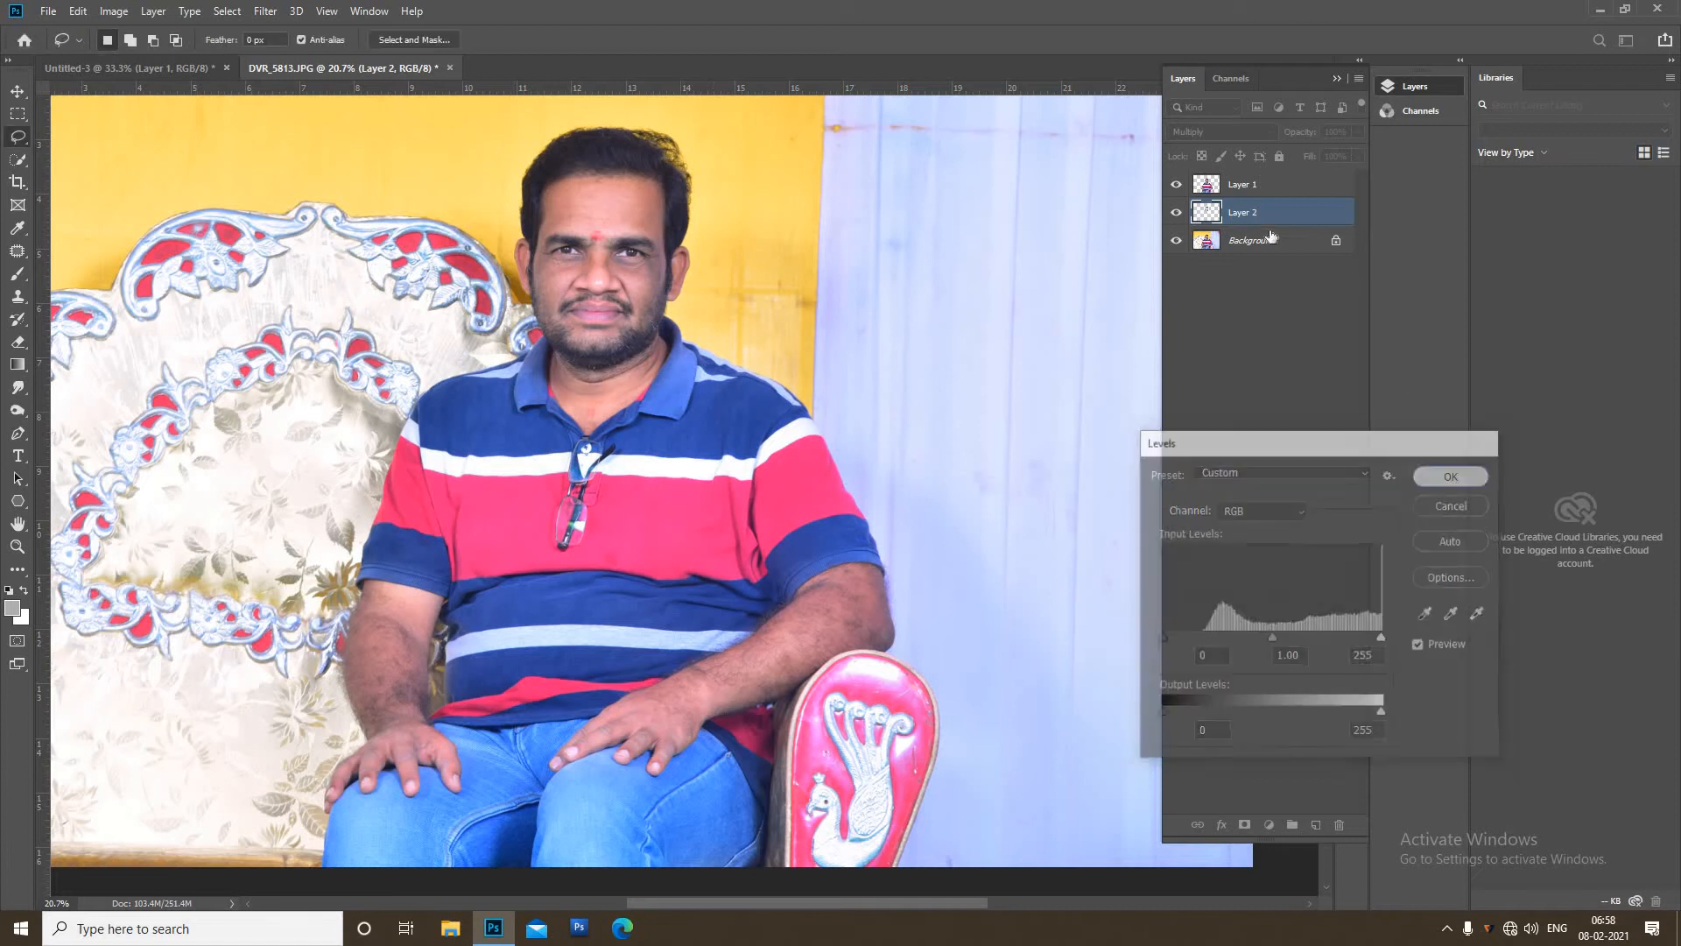
Step: Link the man's cutout layer and the desaturated head layer together
left_click(1272, 186, "shift")
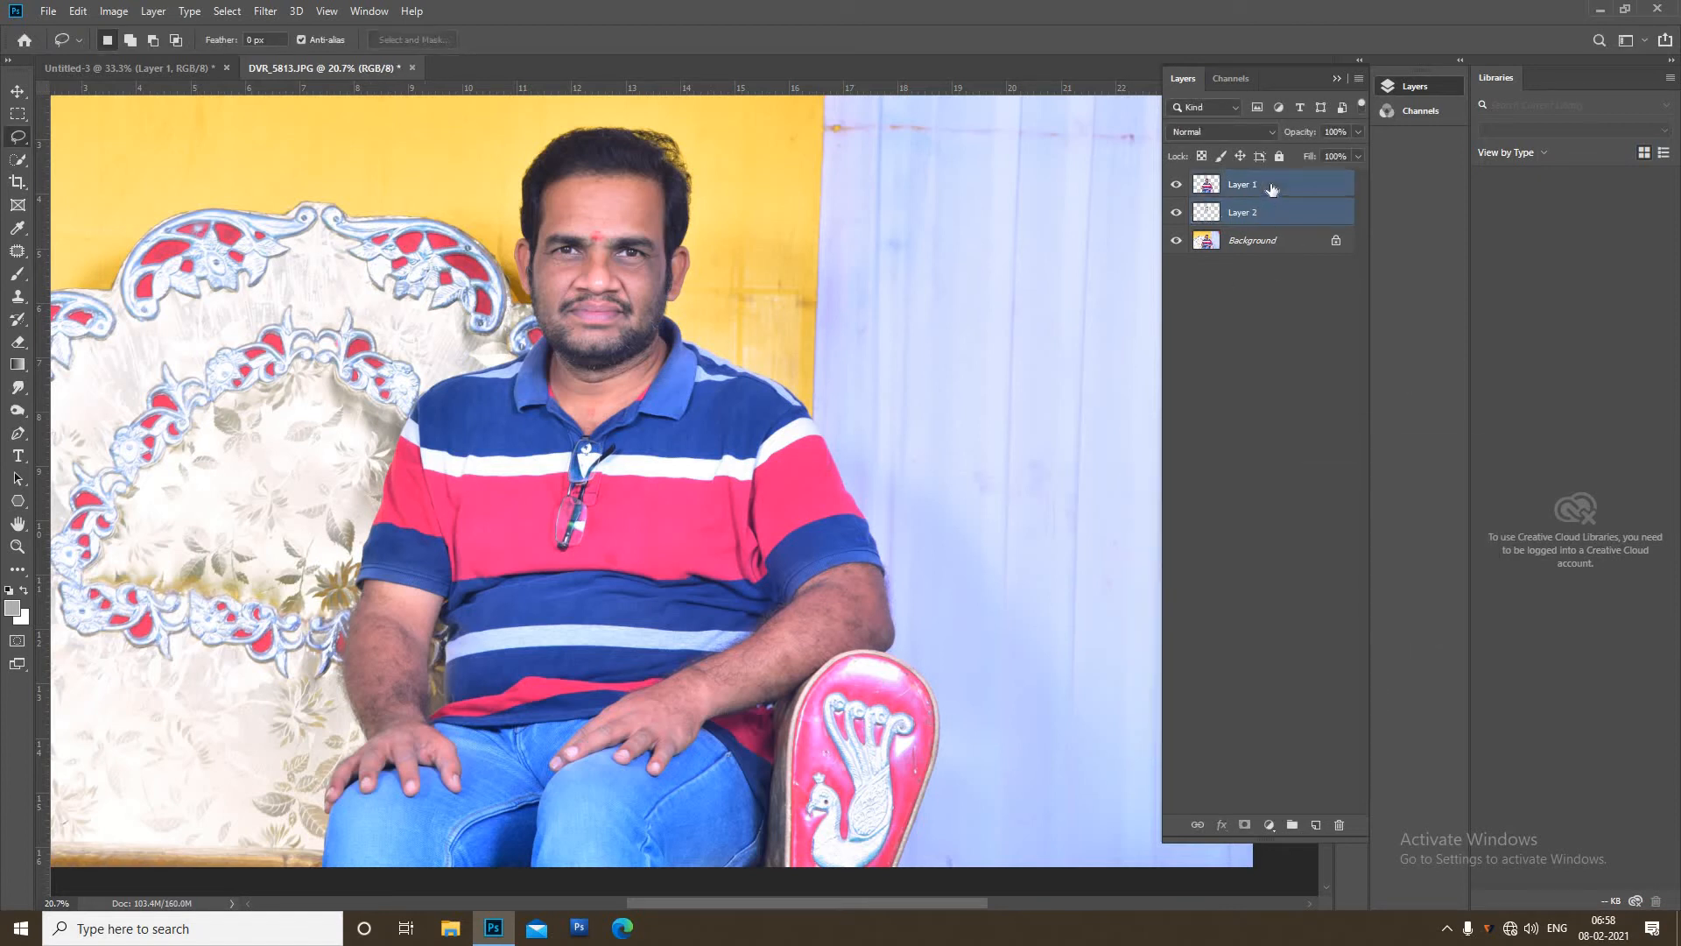
right_click(1272, 186)
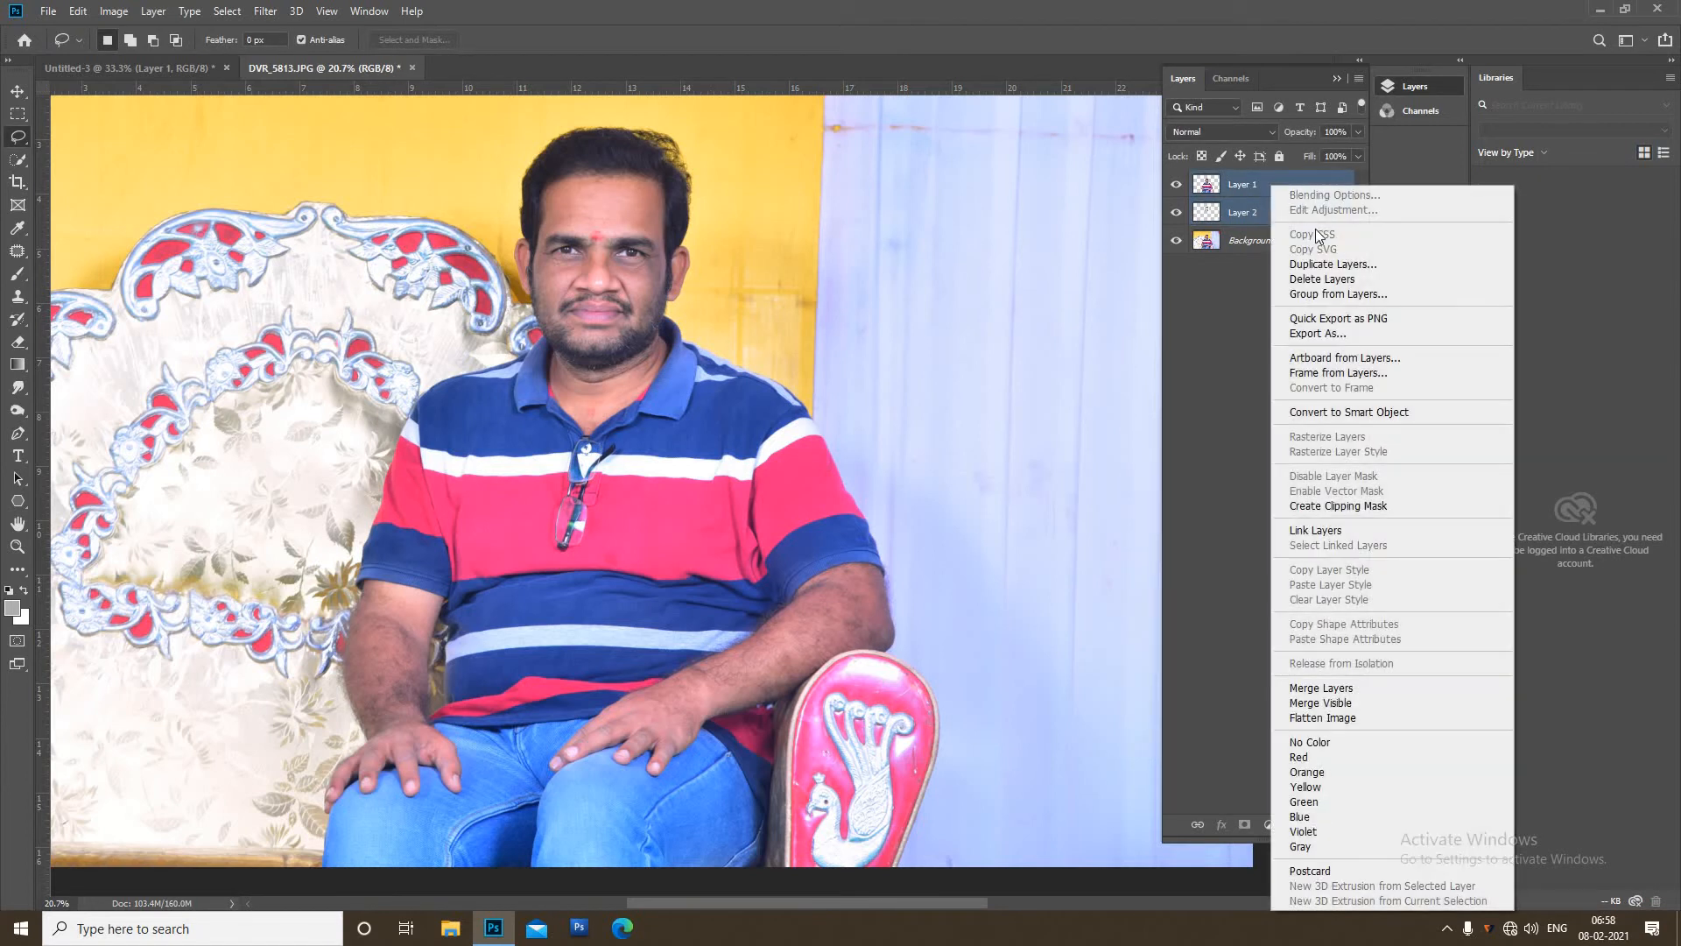
left_click(1342, 529)
Step: Add a Solid Color fill layer directly above the Background in blue #4f94f2
left_click(1266, 249)
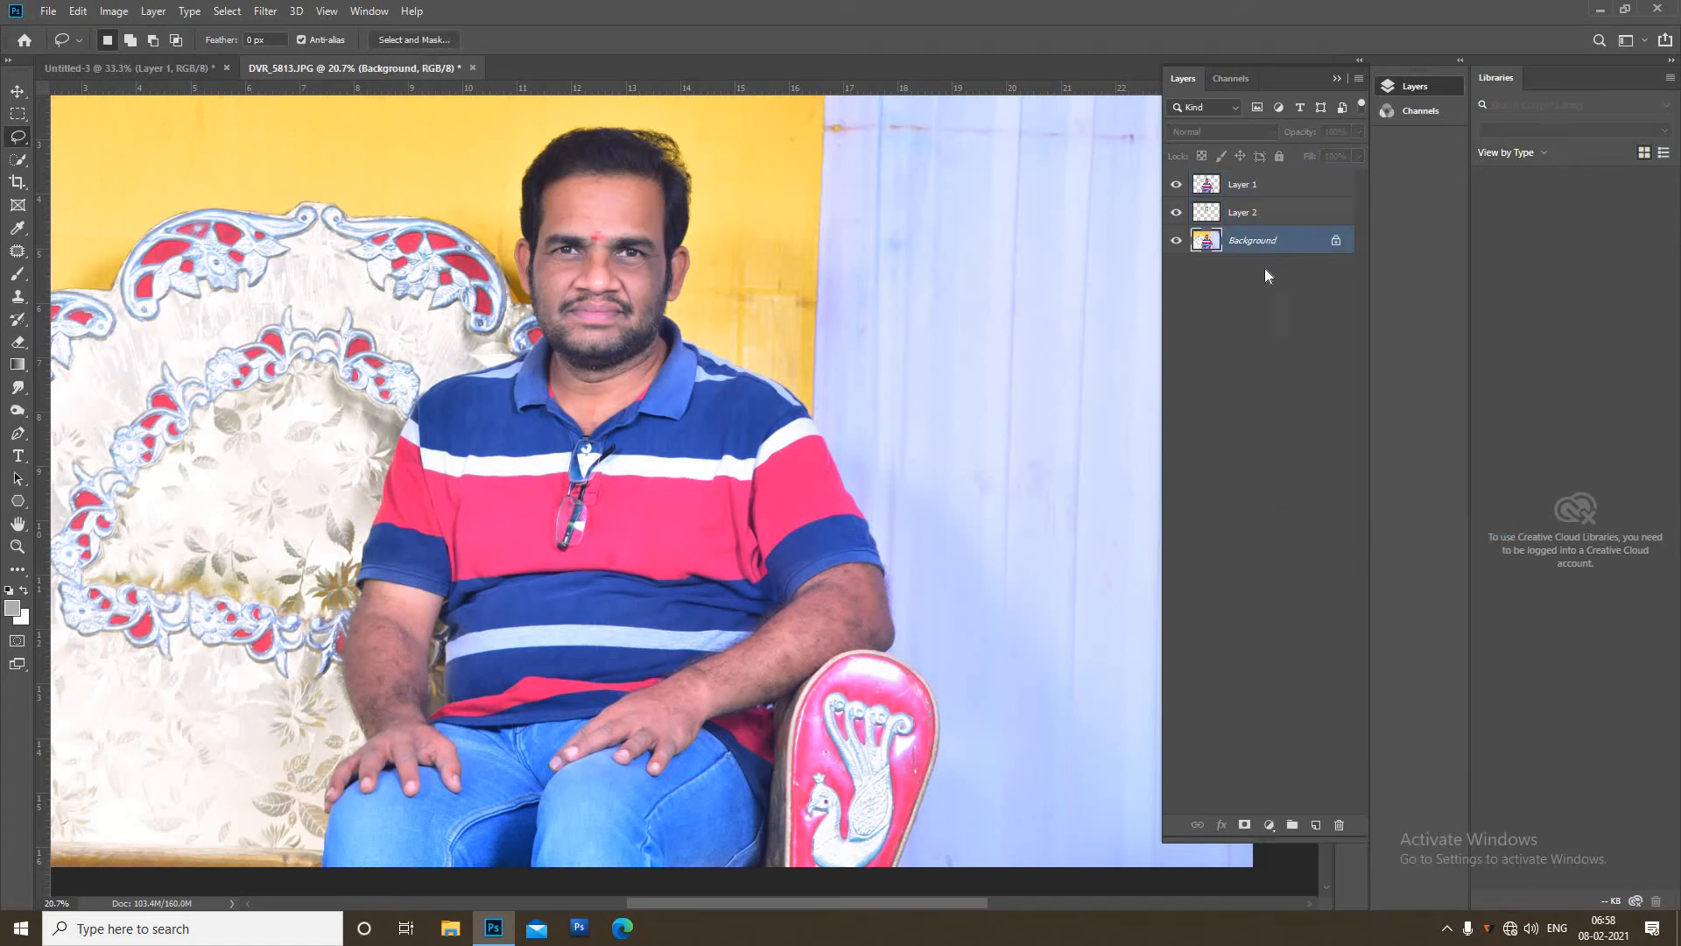
left_click(1268, 826)
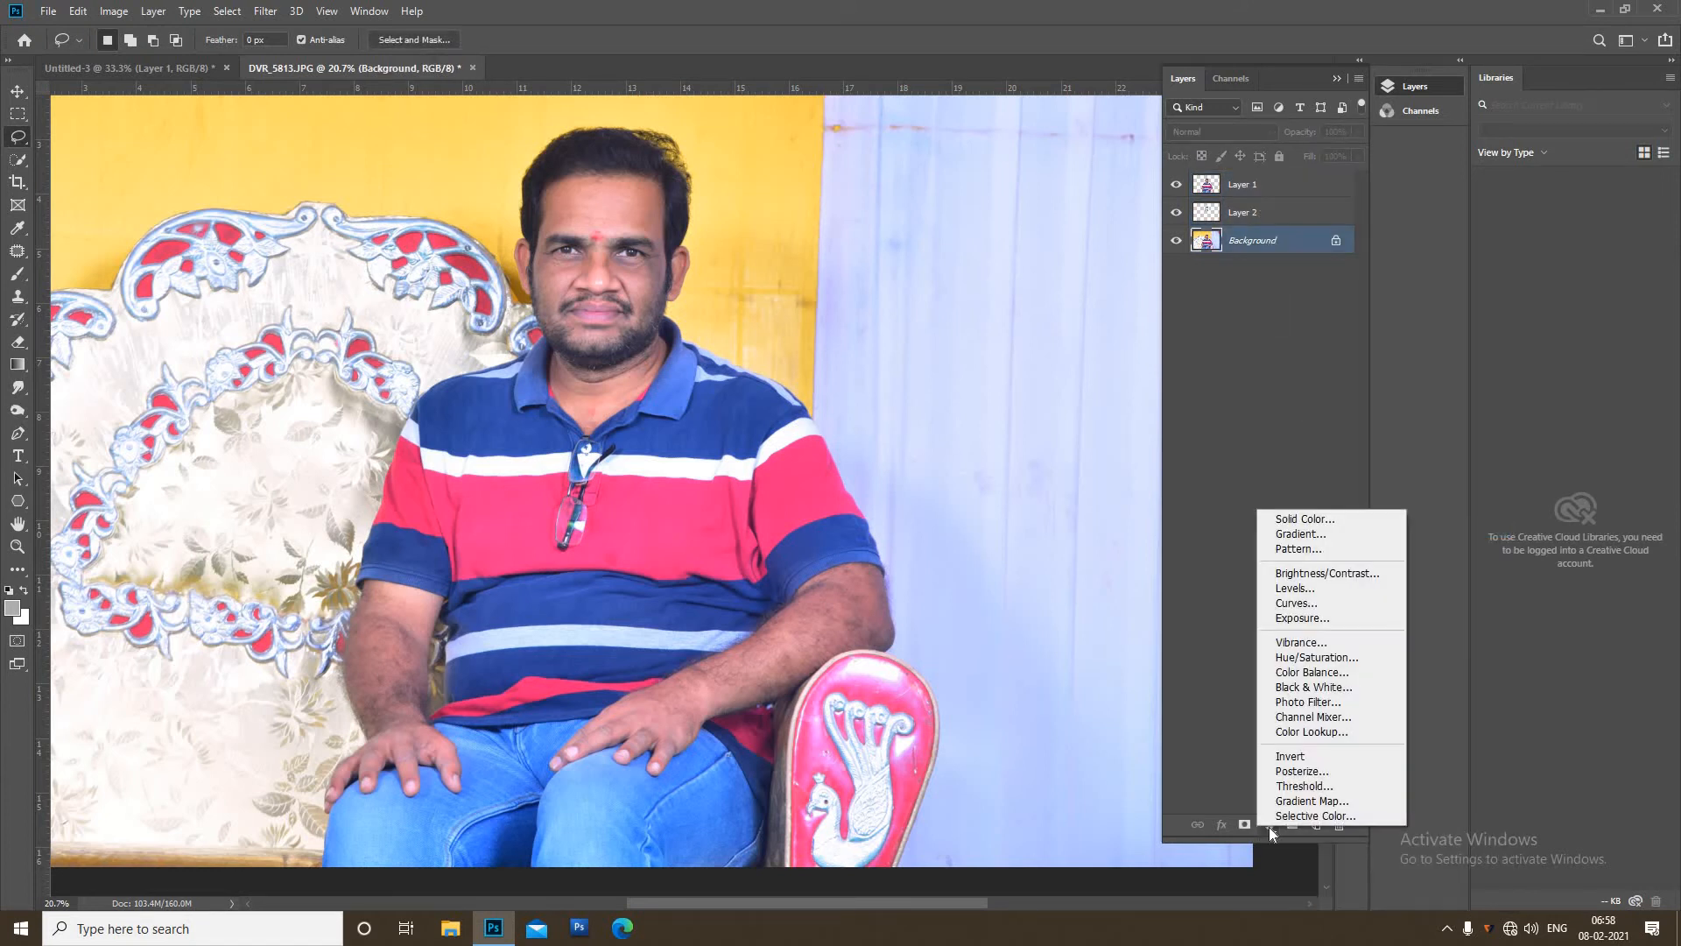
left_click(1300, 524)
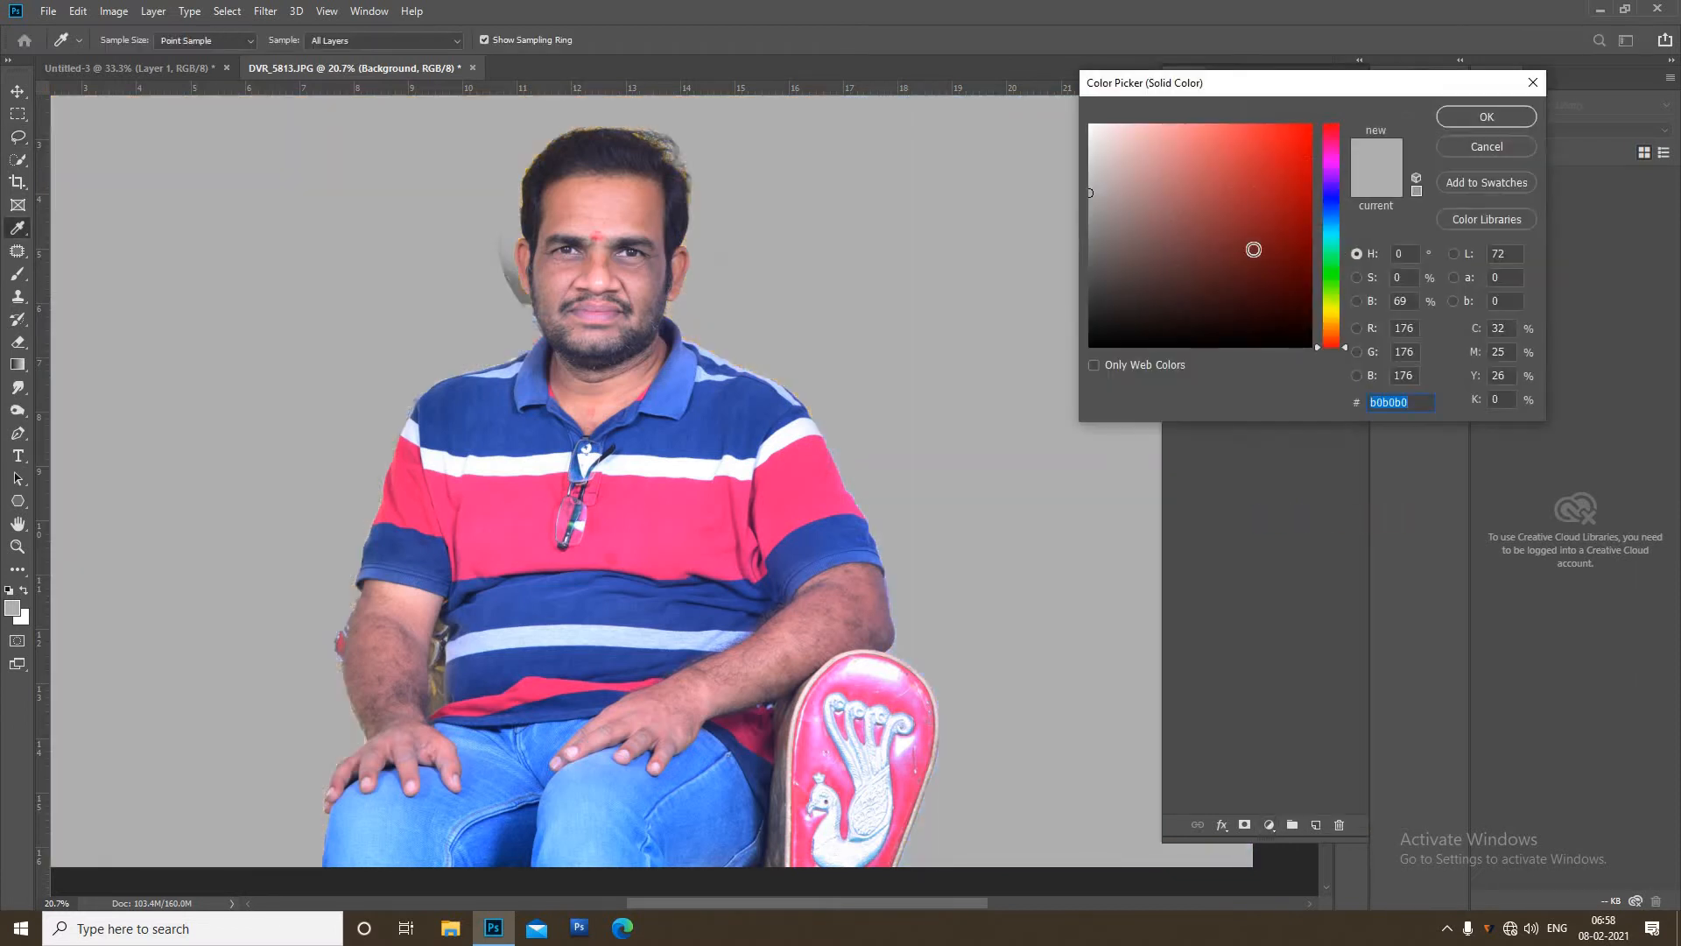
left_click(1332, 213)
left_click_drag(1275, 142, 1240, 136)
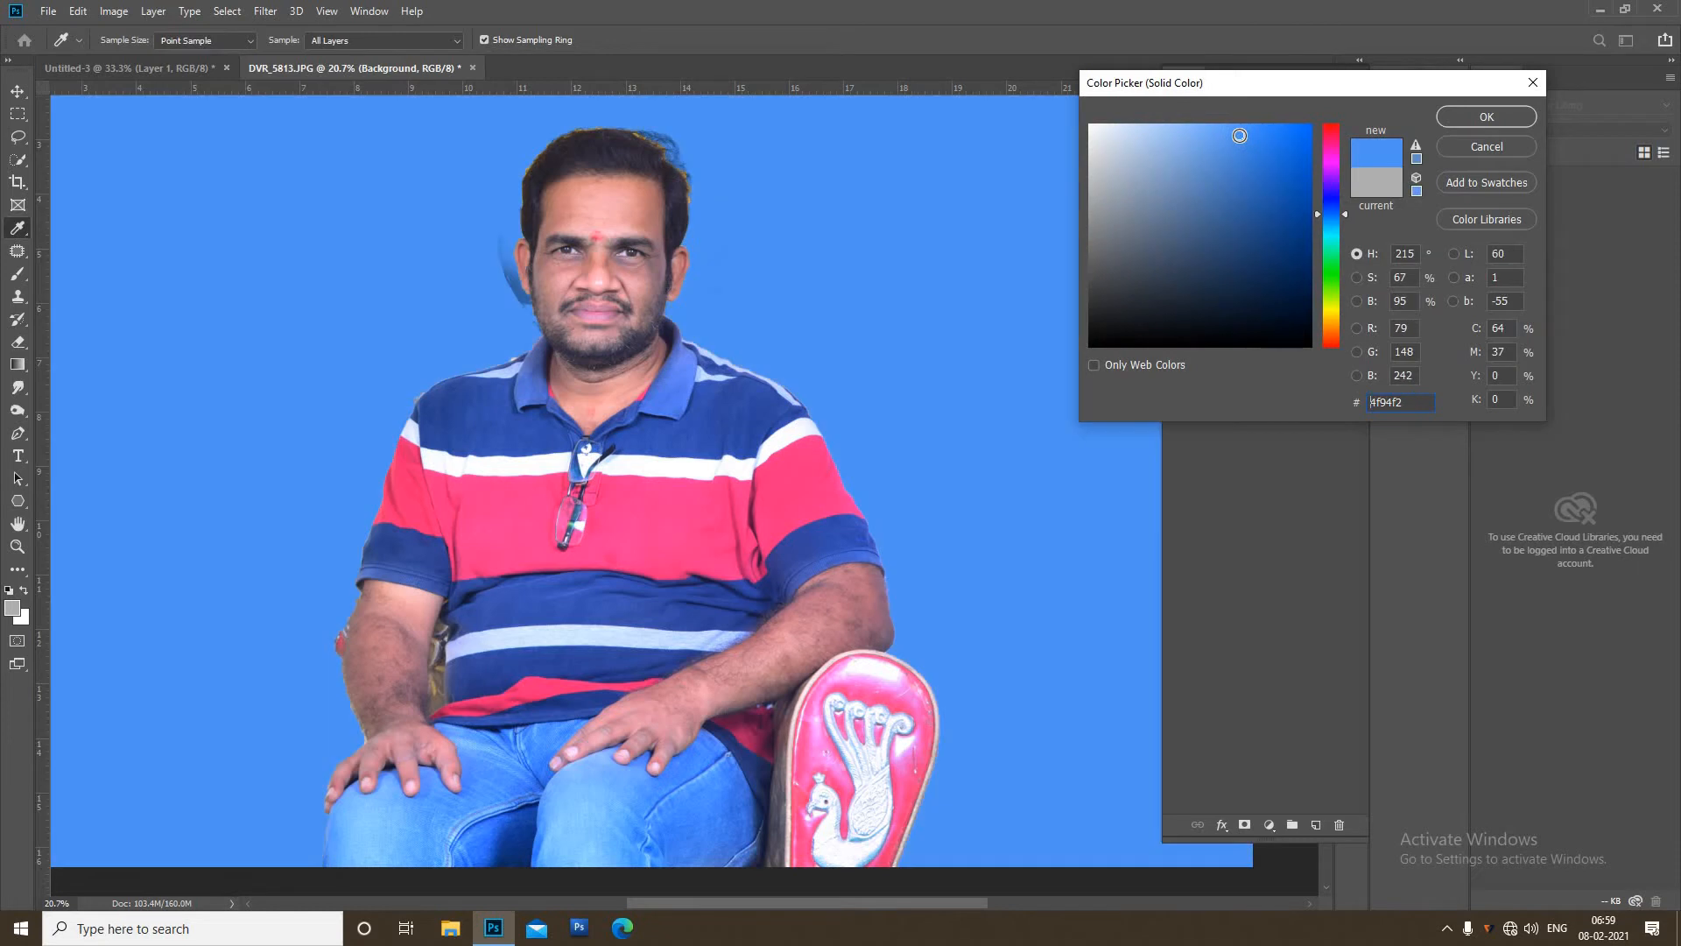
left_click(1454, 117)
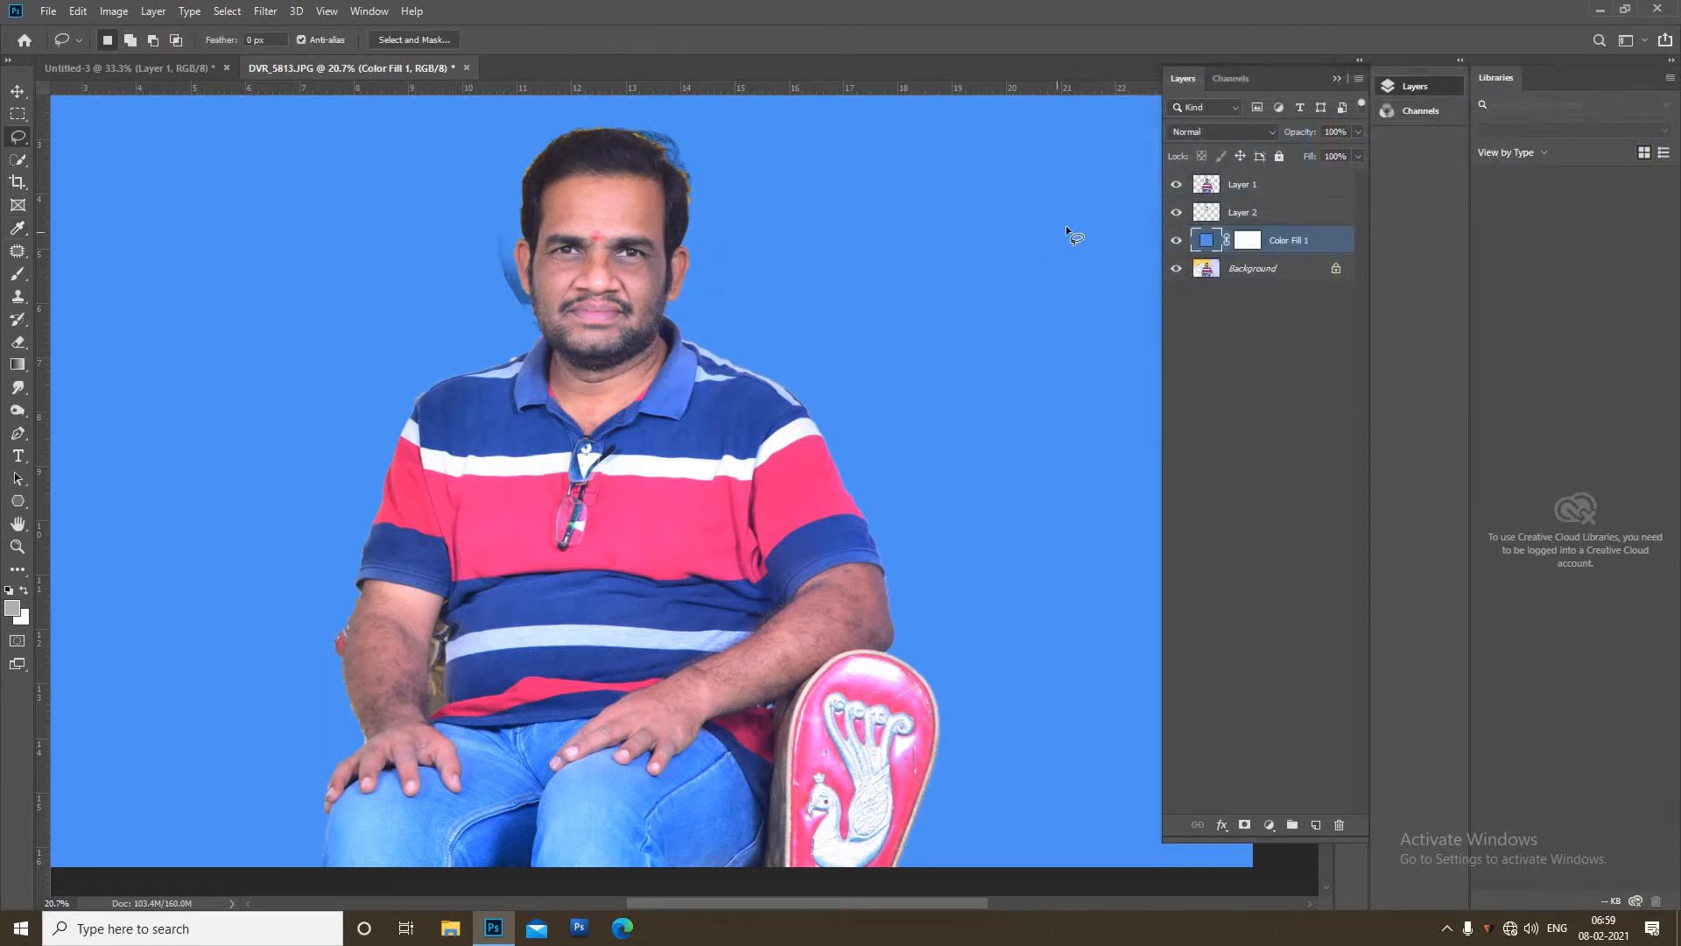
Step: Erase the leftover yellow fringe around the hair on the man's cutout layer, Layer 1
left_click(1250, 188)
scroll(720, 345, "up", 1)
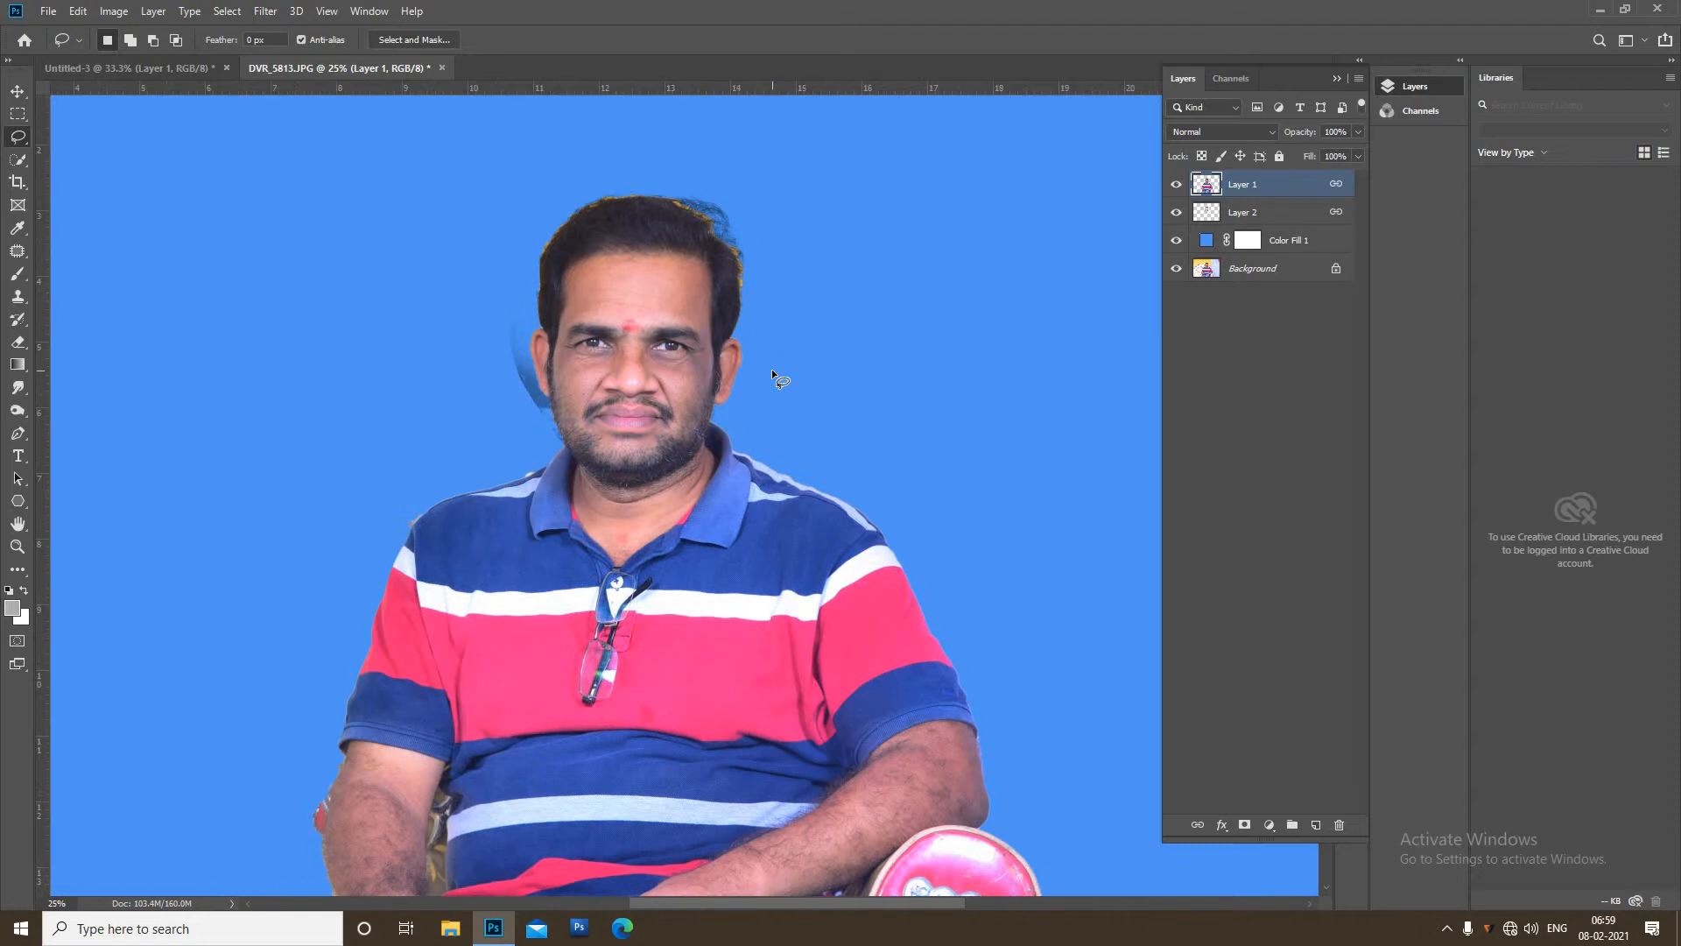
key("e")
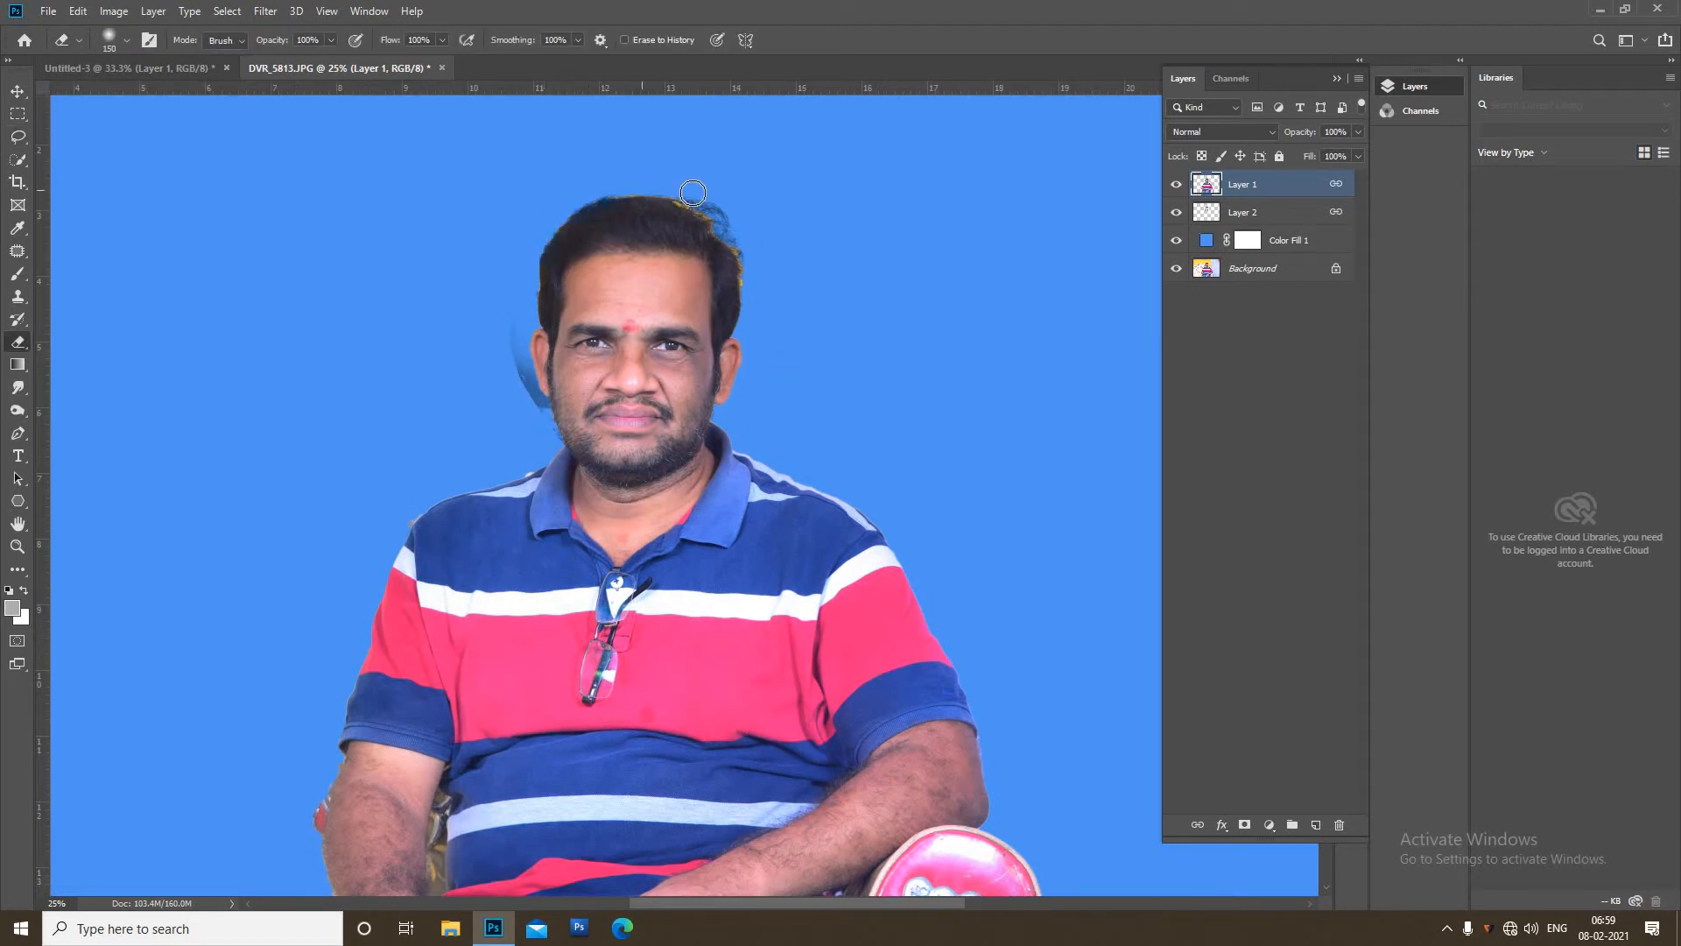
mouse_move(693, 193)
left_mouse_down()
mouse_move(752, 257)
mouse_move(749, 322)
mouse_move(752, 267)
mouse_move(717, 207)
left_mouse_up()
Step: Erase the dark smudge beside the man's ear on the Multiply layer, Layer 2
left_click(1268, 214)
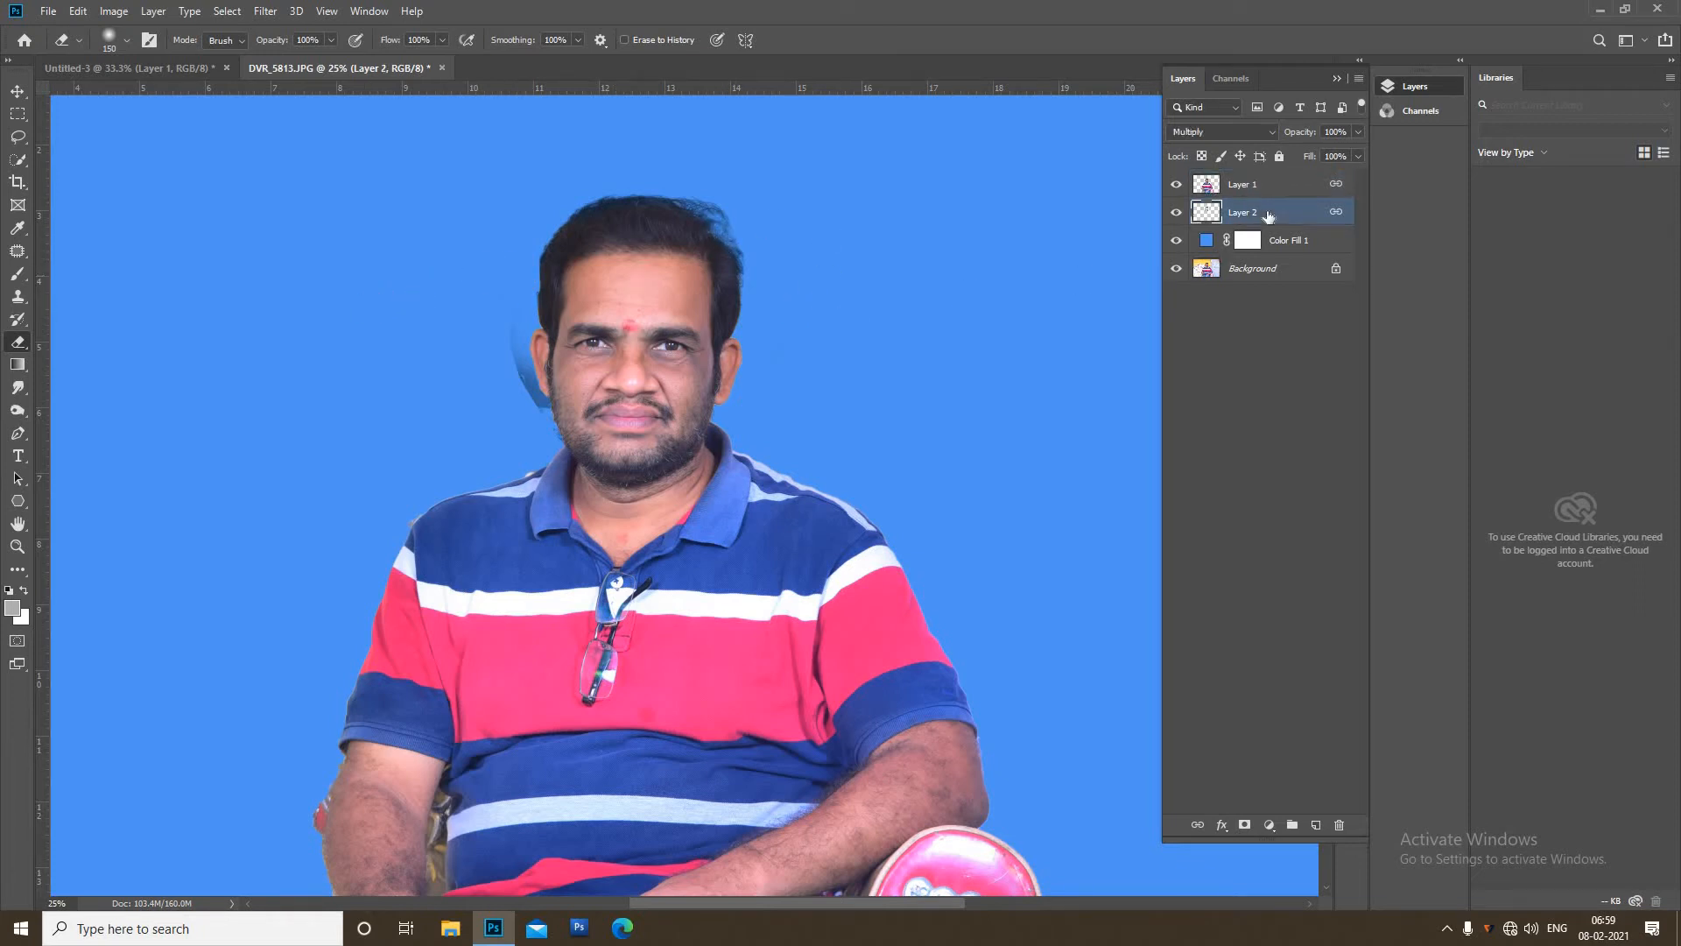
mouse_move(519, 349)
left_mouse_down()
mouse_move(542, 413)
mouse_move(508, 335)
mouse_move(546, 439)
left_mouse_up()
key("ctrl+minus")
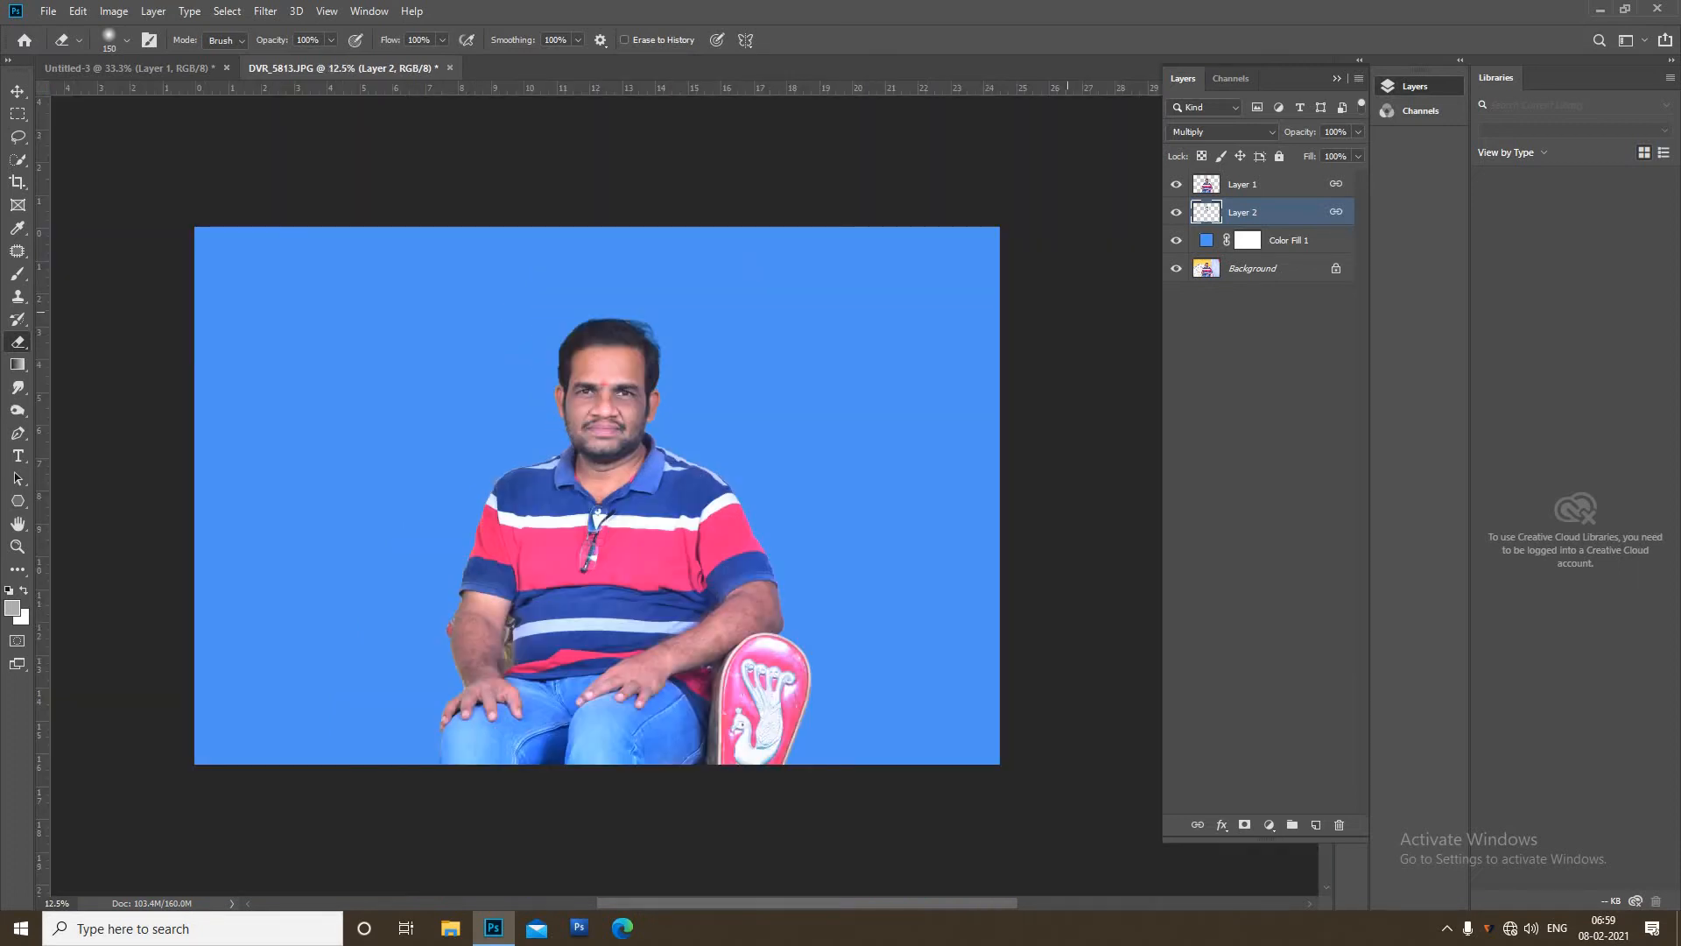
Step: Stamp all visible layers into a new merged layer and check it by showing it alone, restoring the other layers' visibility
key("ctrl+shift+alt+e")
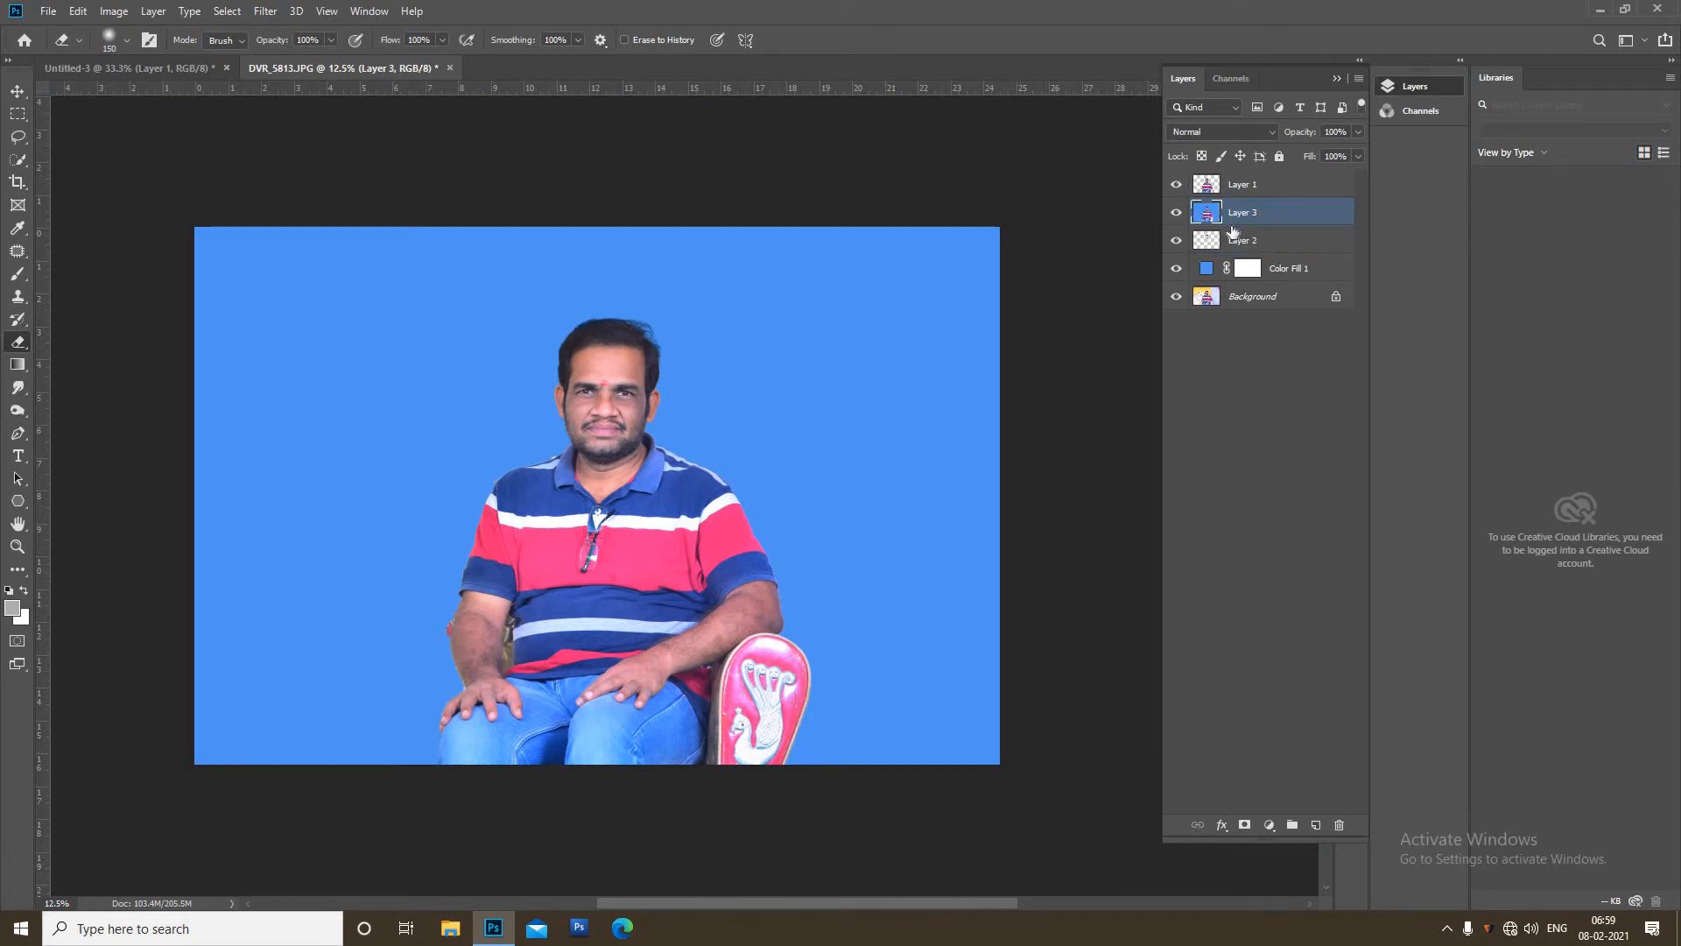
left_click(1176, 215, "alt")
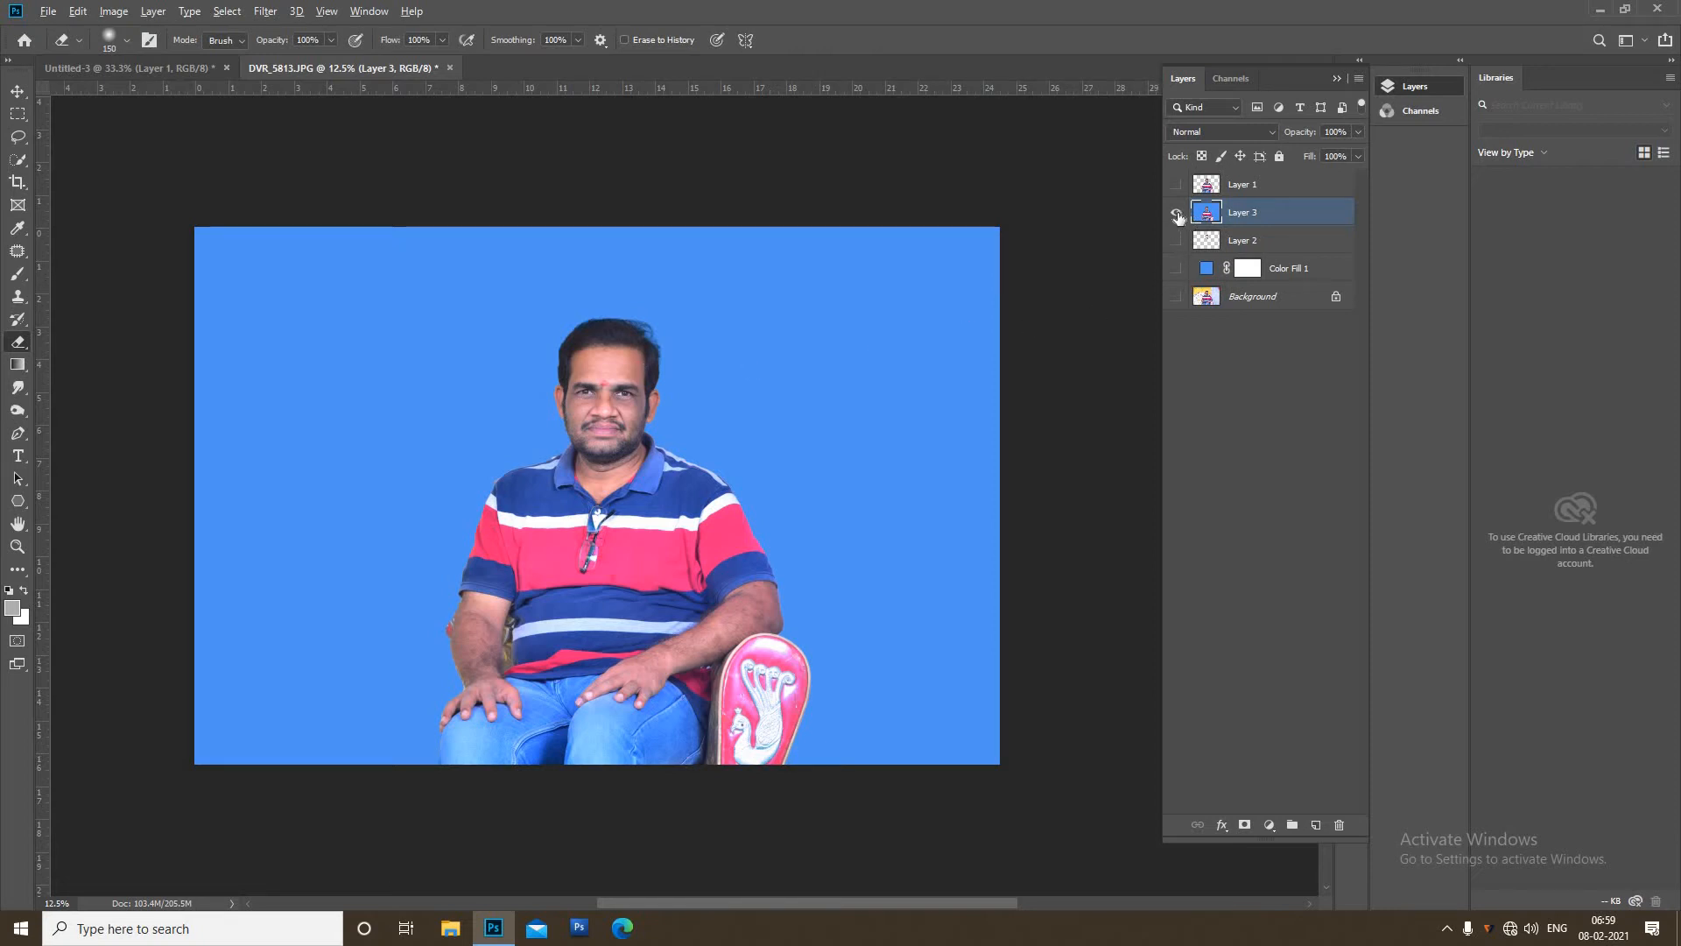
left_click(1177, 214, "alt")
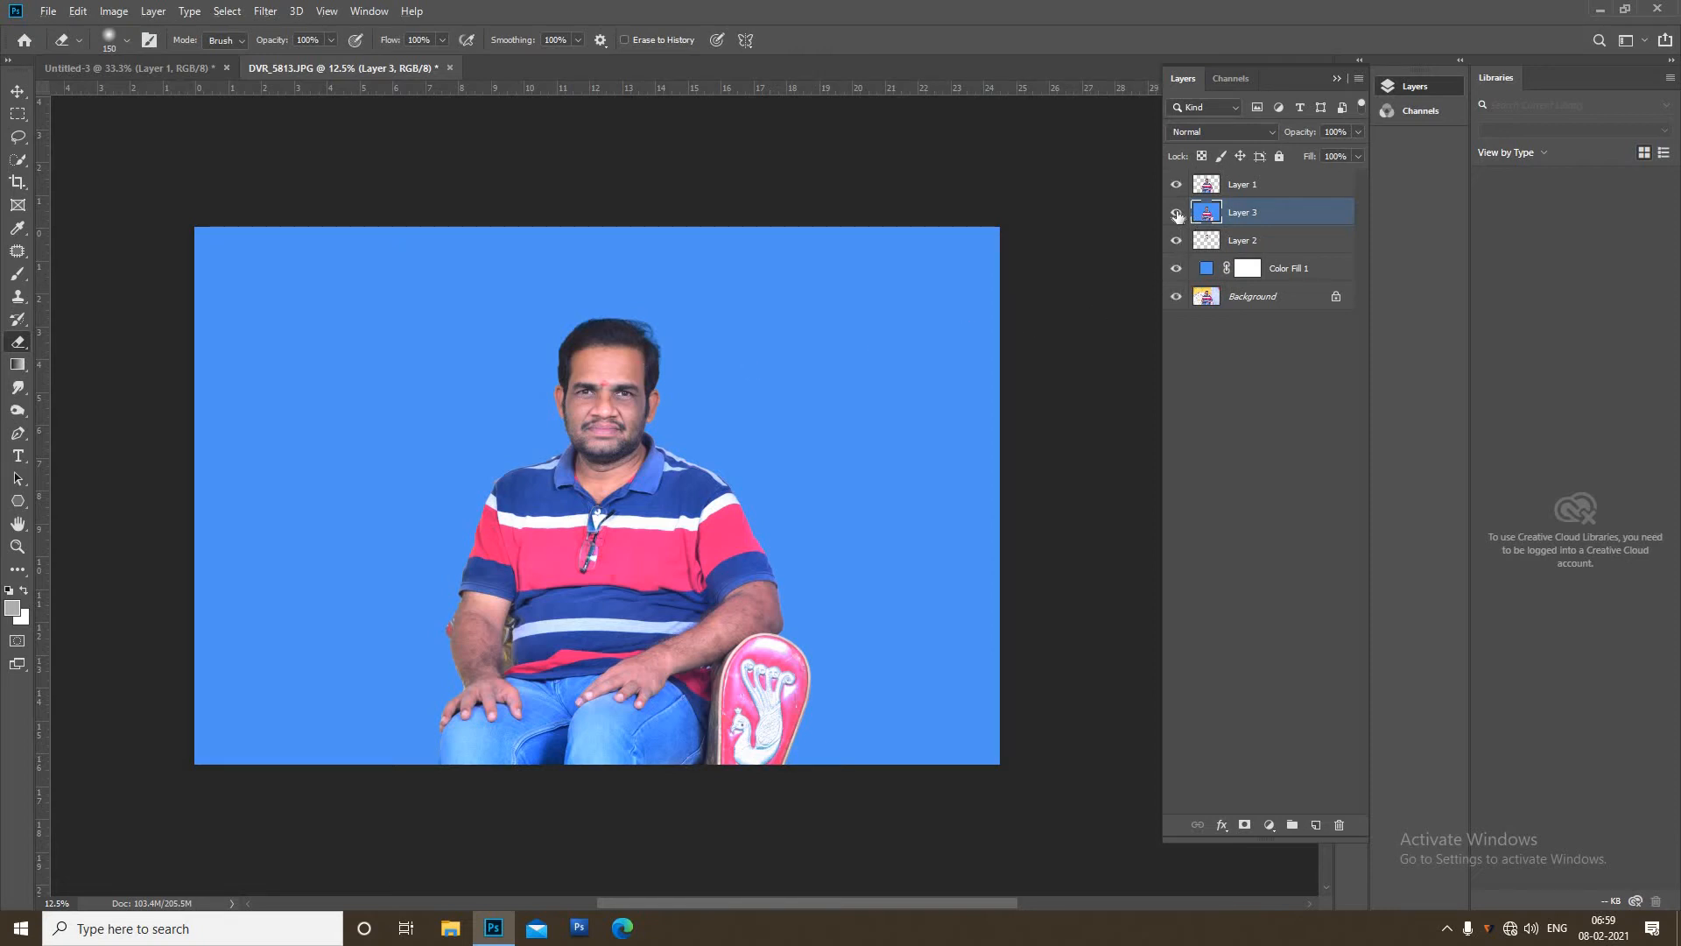
Step: Change the color fill layer to near-black #040609 and hide the merged blue-background layer
double_click(1207, 268)
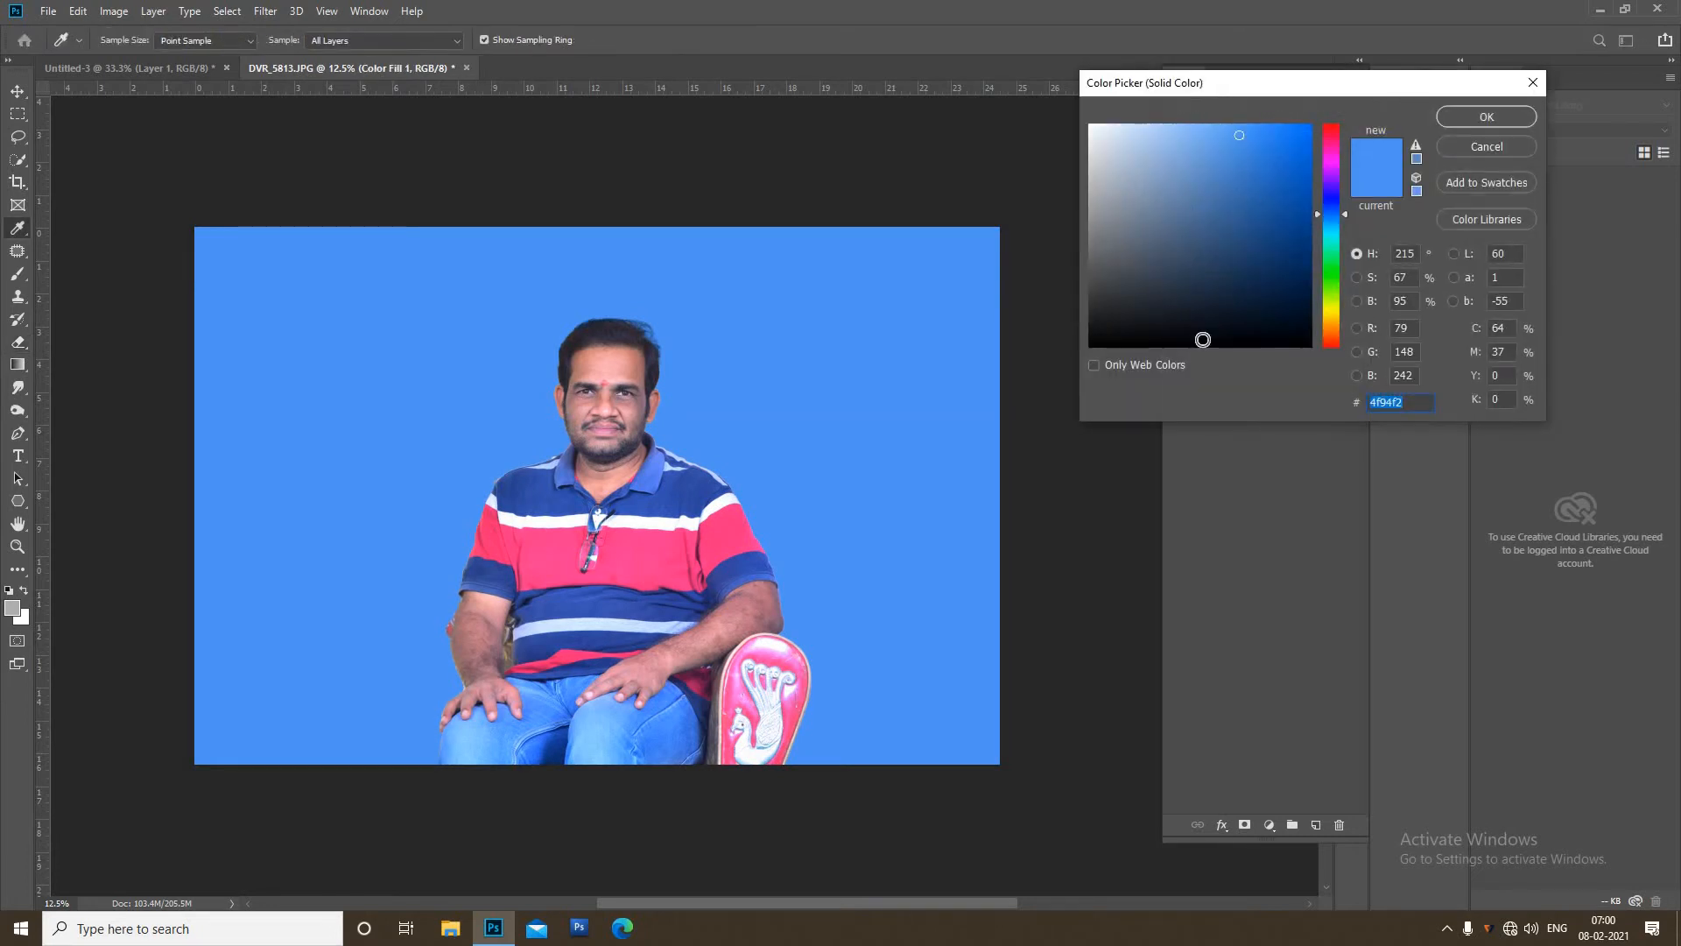
left_click(1202, 335)
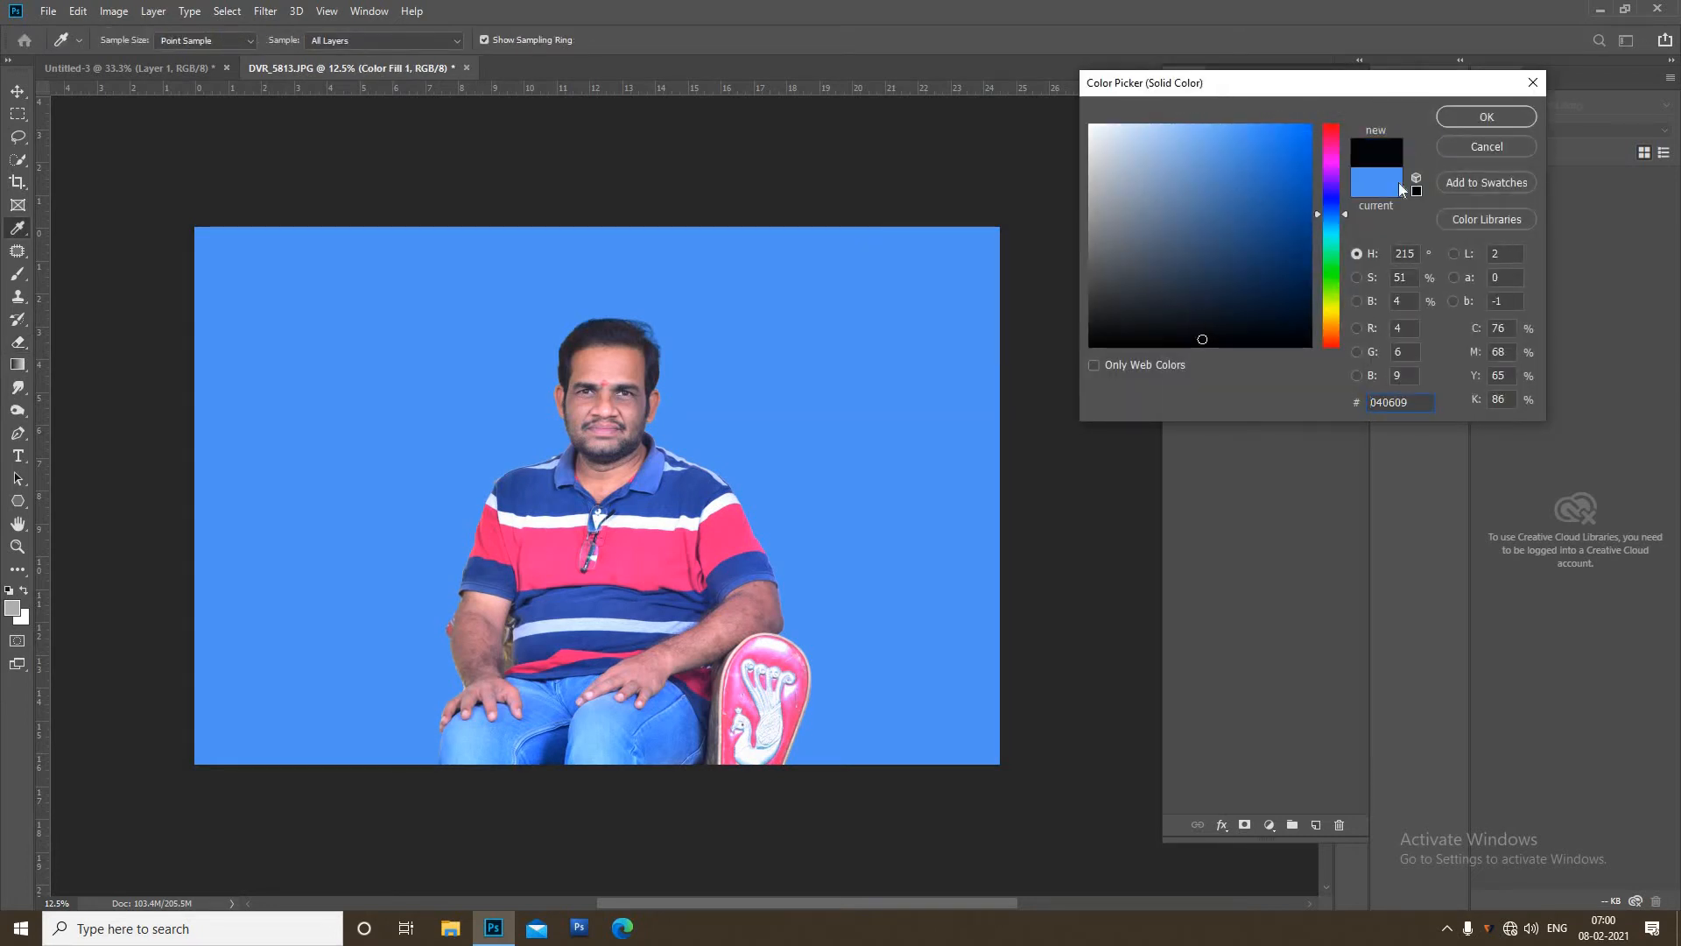
left_click(1463, 116)
left_click(1177, 214)
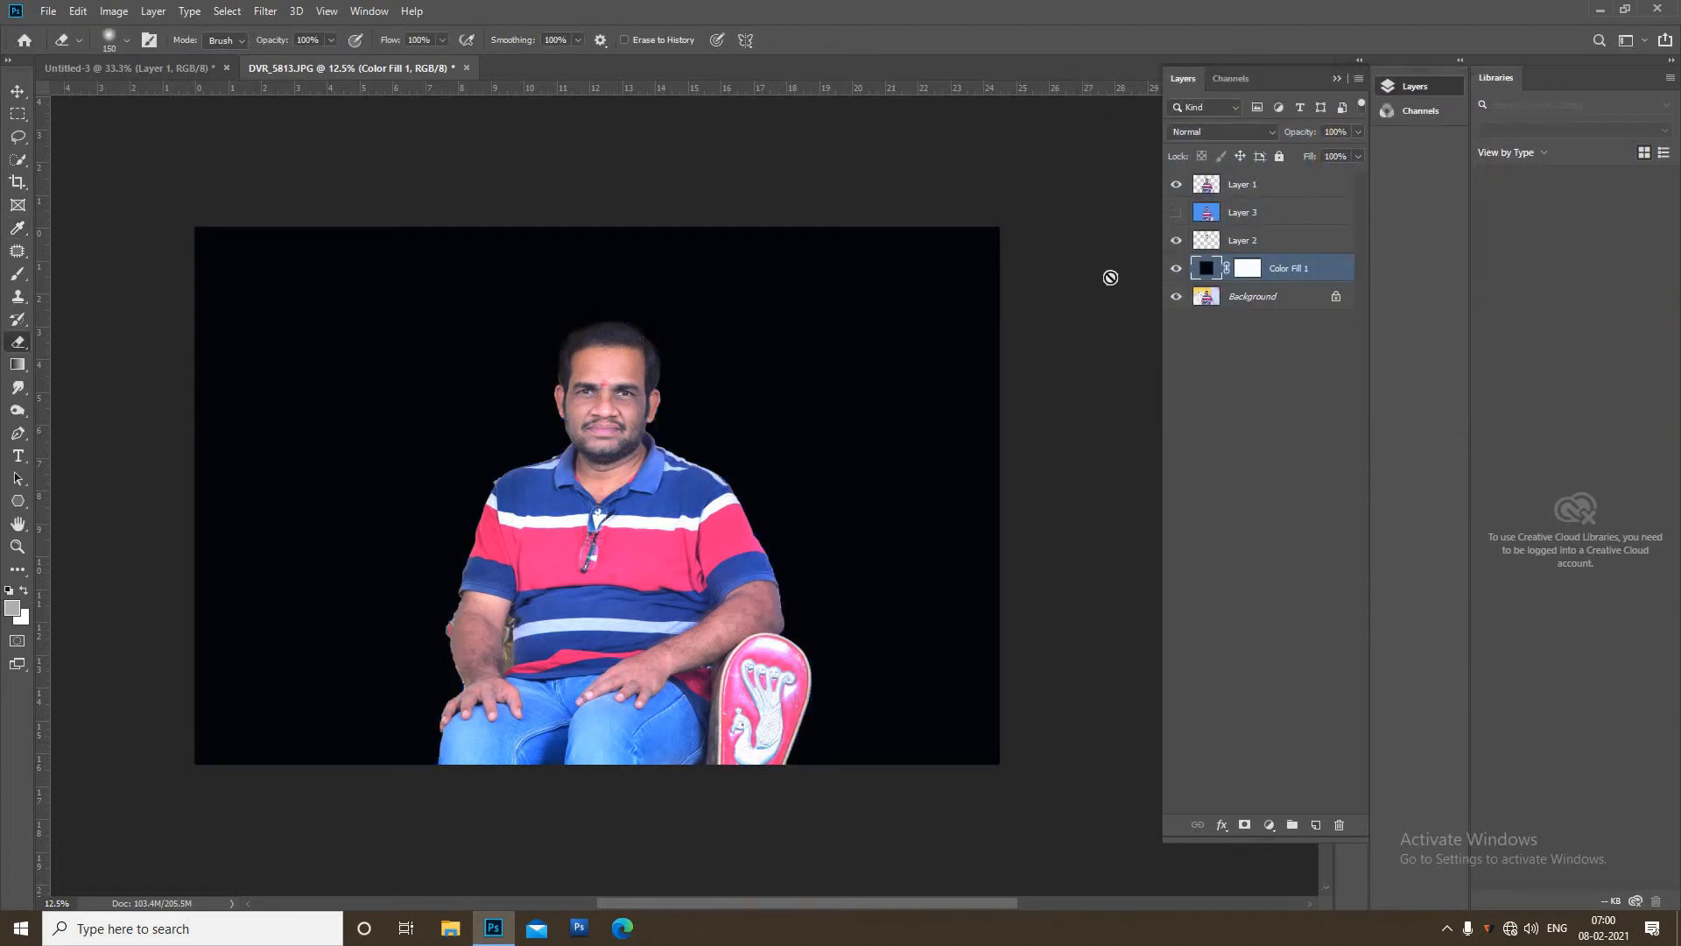
Step: Try orange, blue, turquoise, purple and grey backgrounds on the color fill layer and settle on sky blue #49cbf1
double_click(1203, 270)
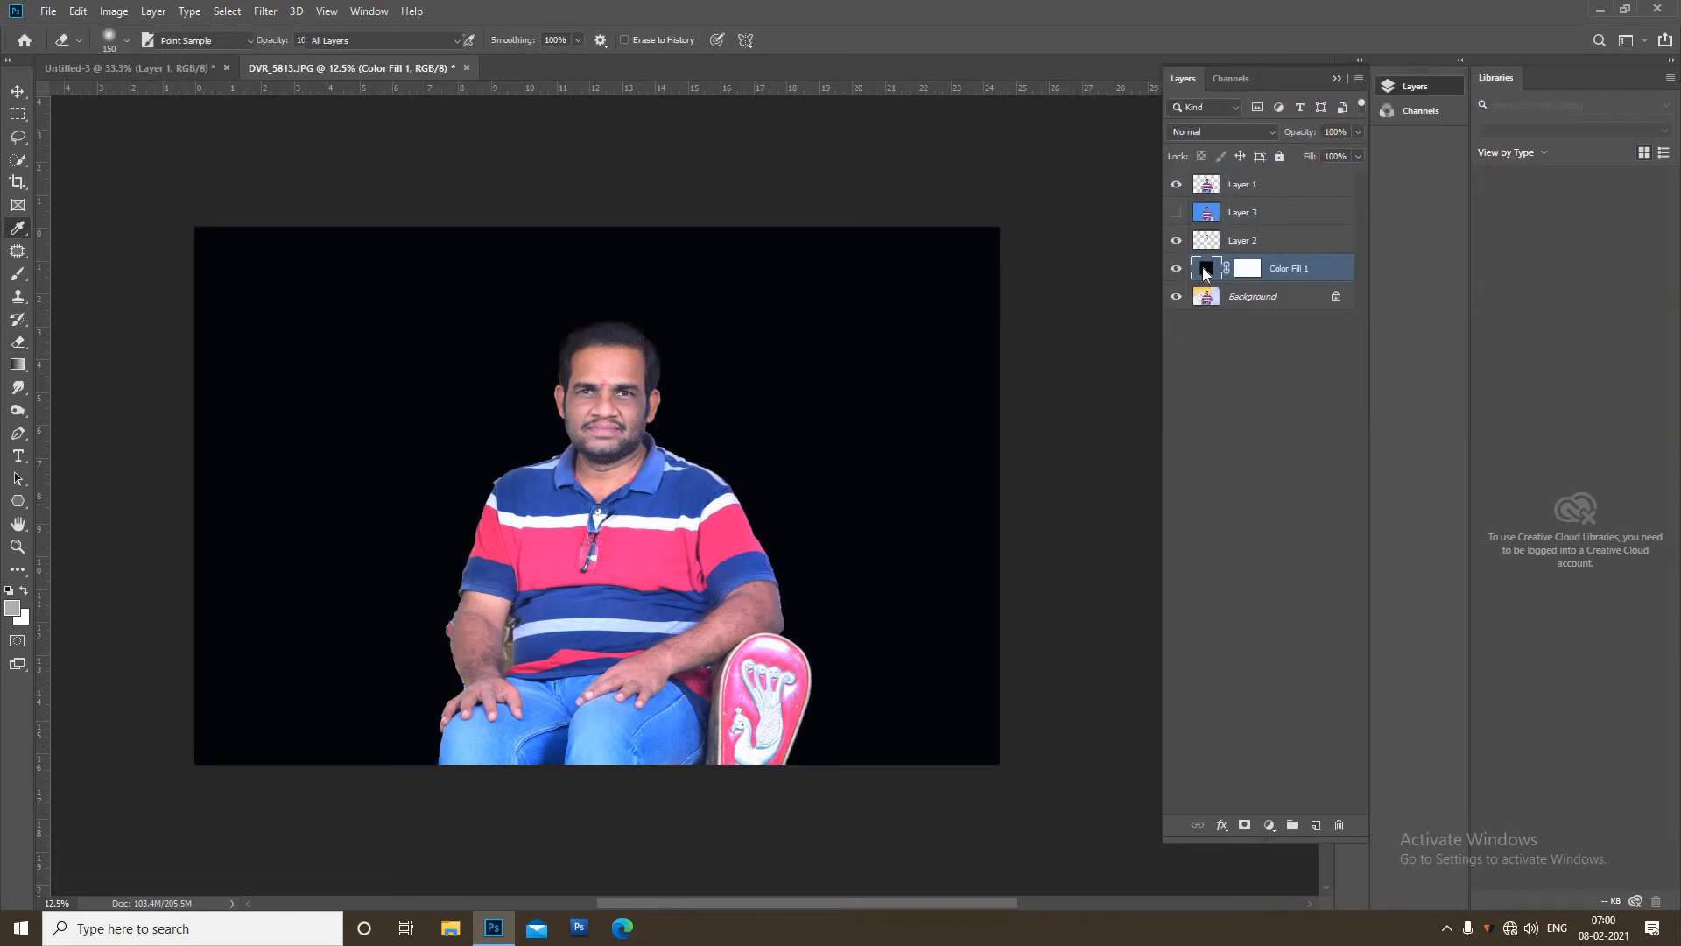
left_click(1332, 332)
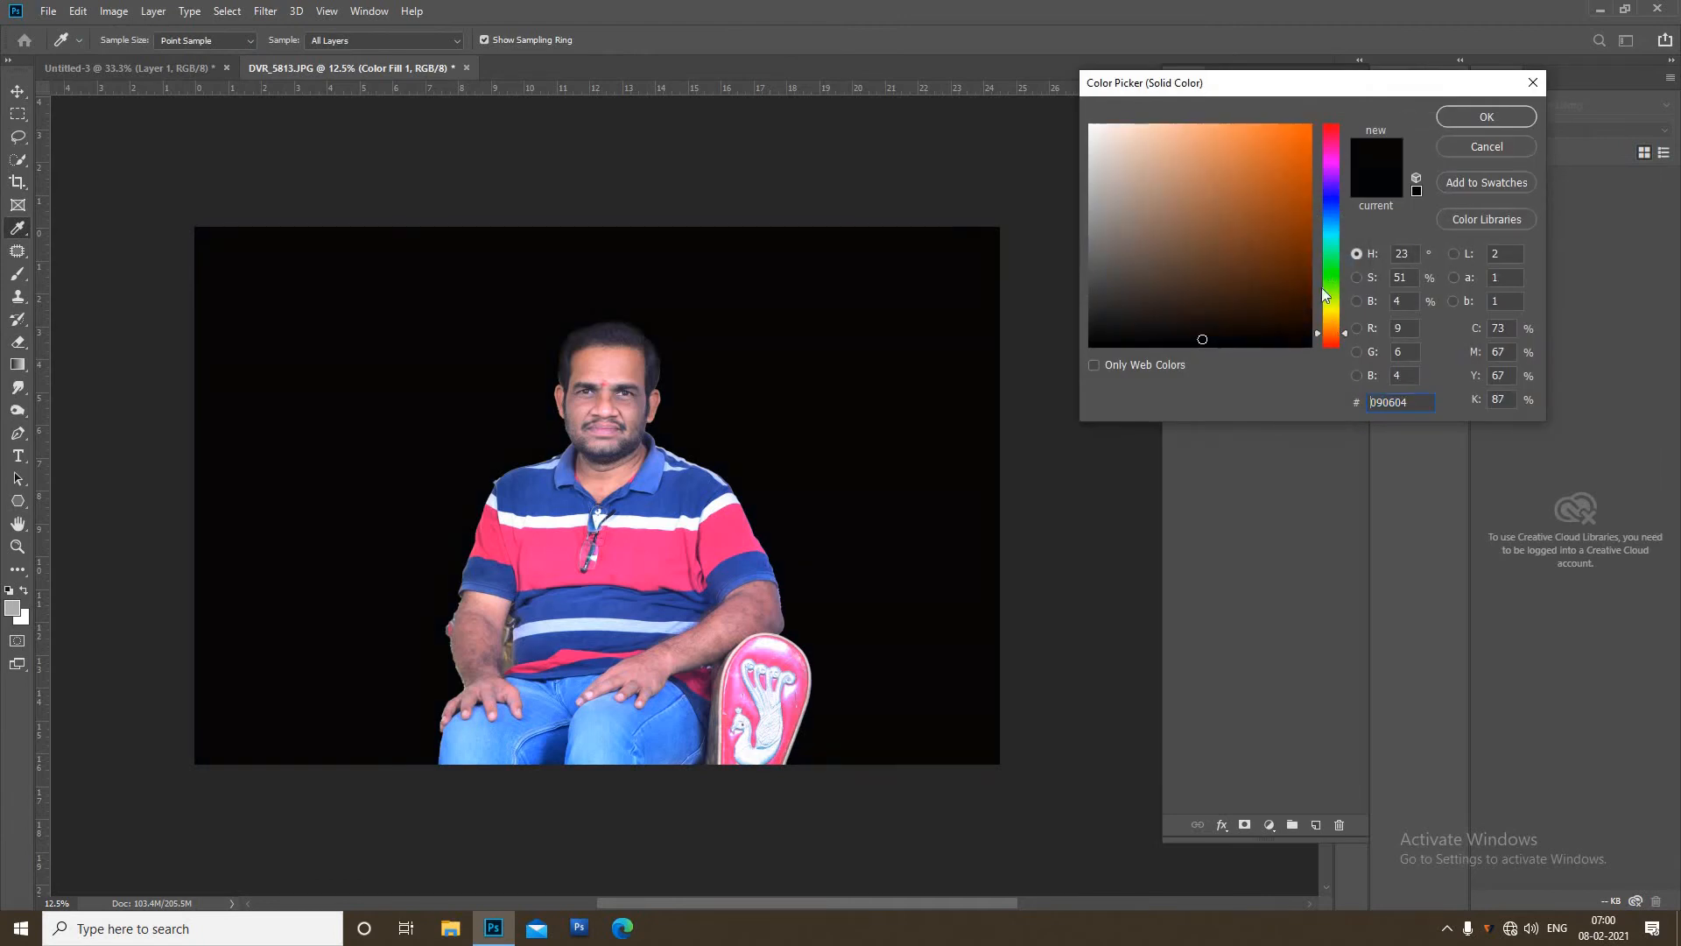
left_click(1276, 158)
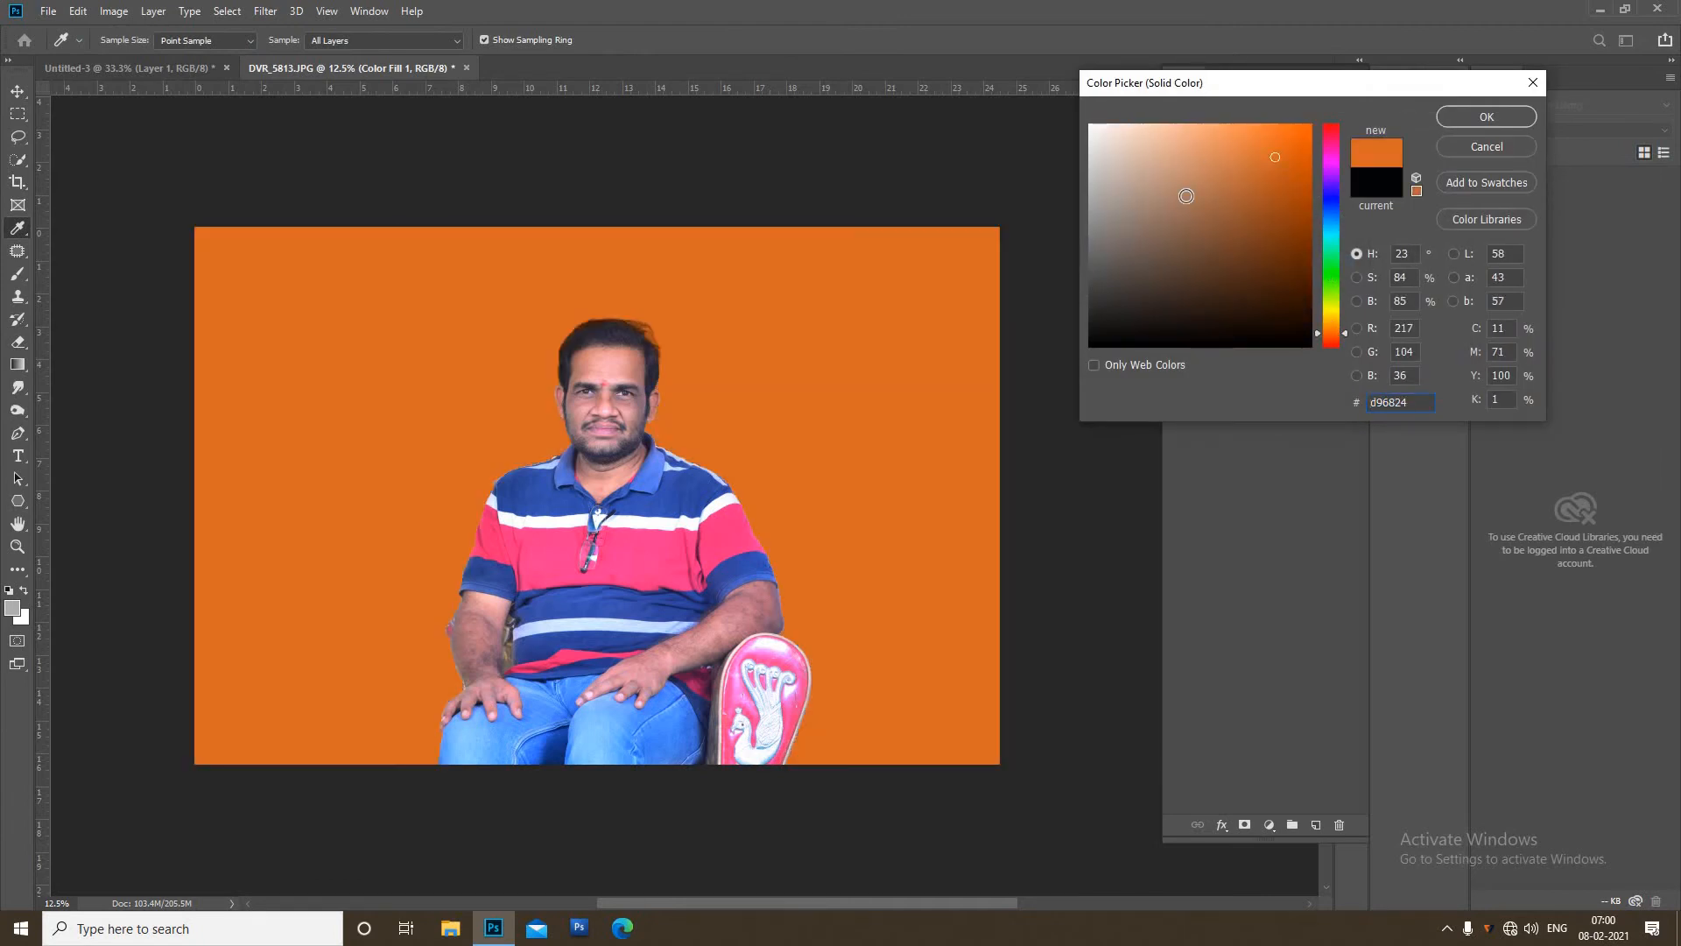
left_click(1337, 207)
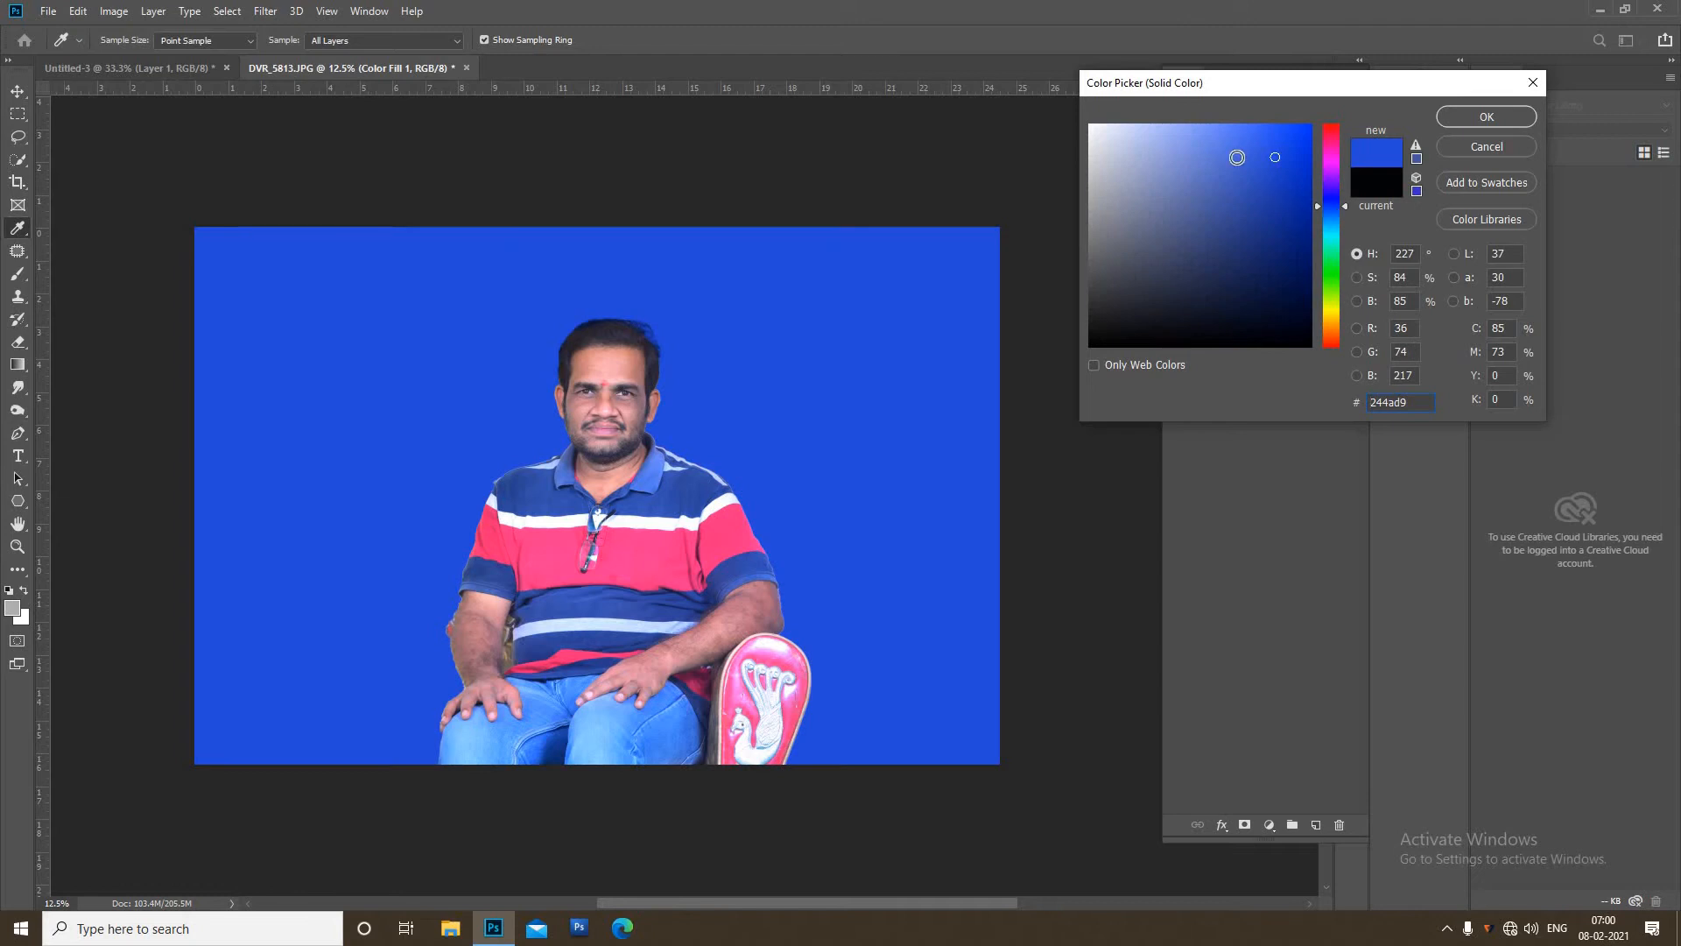
mouse_move(1236, 154)
left_mouse_down()
mouse_move(1186, 228)
mouse_move(1111, 182)
mouse_move(1092, 125)
left_mouse_up()
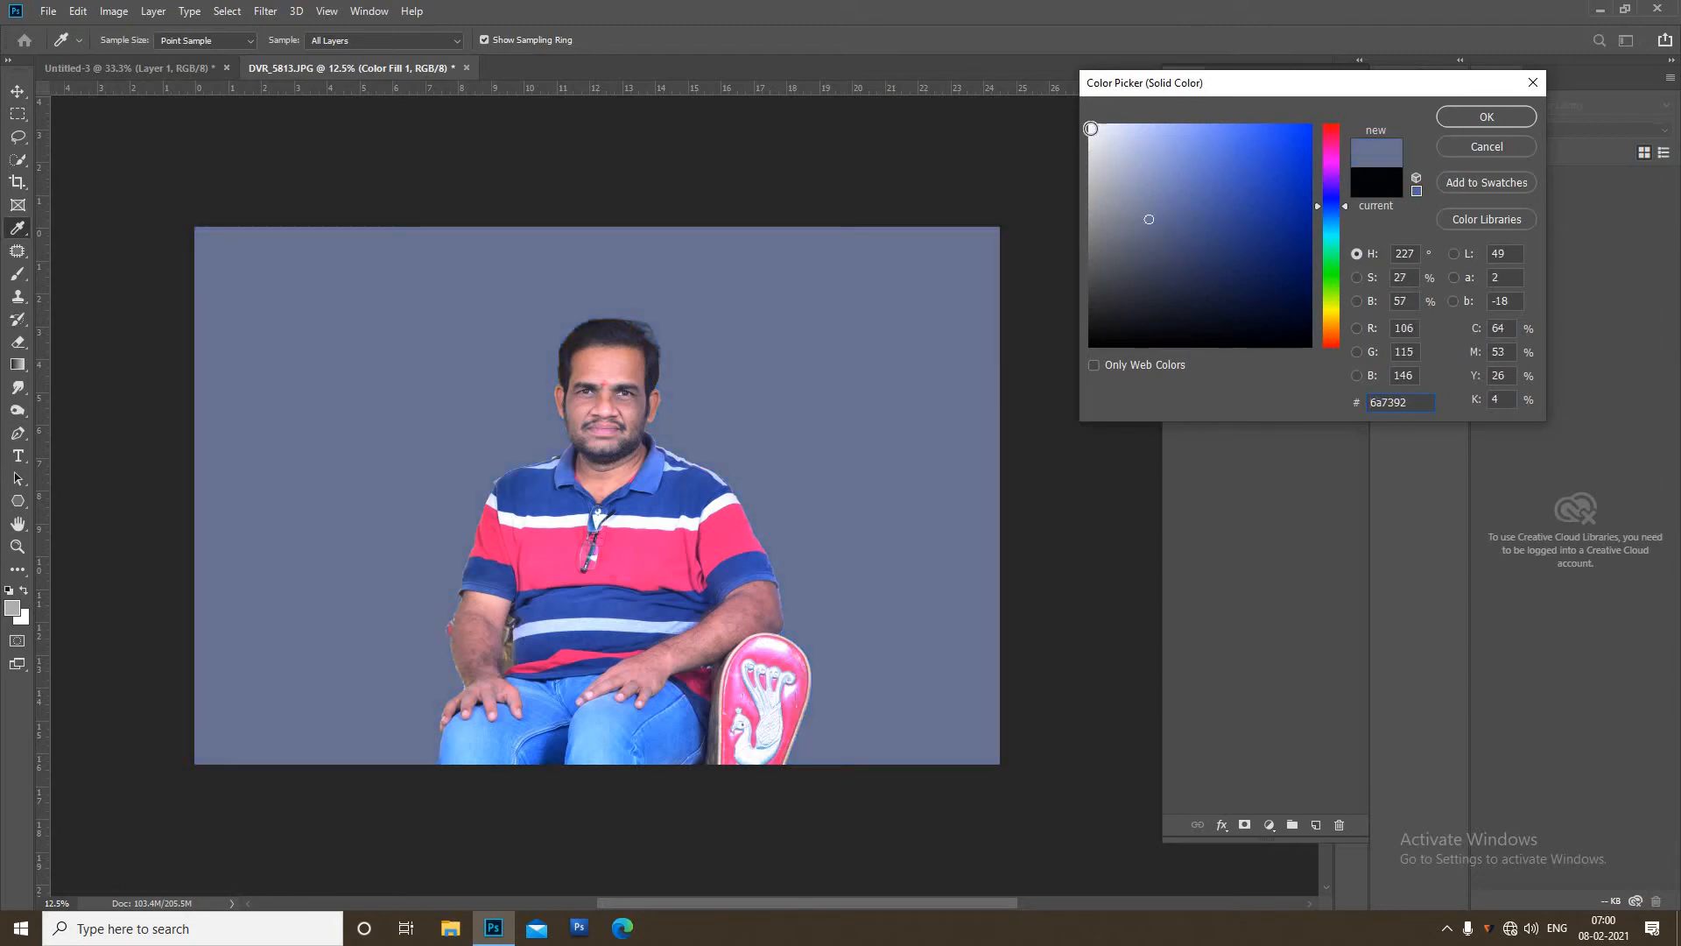
left_click(1331, 235)
left_click(1293, 161)
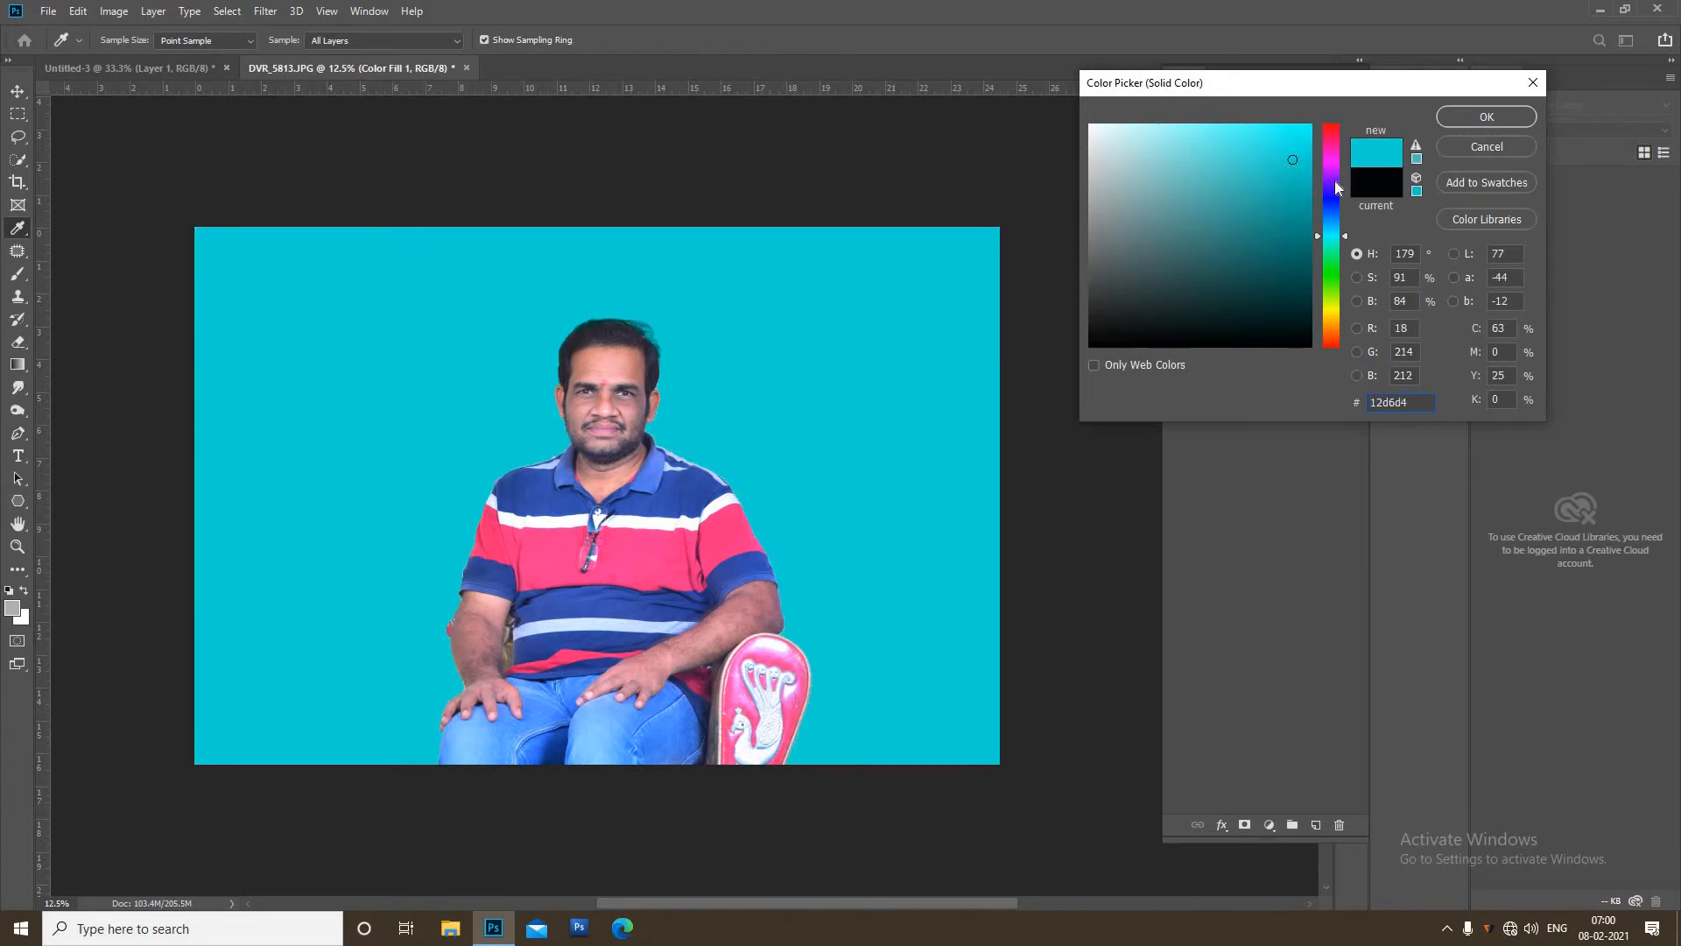
left_click(1333, 181)
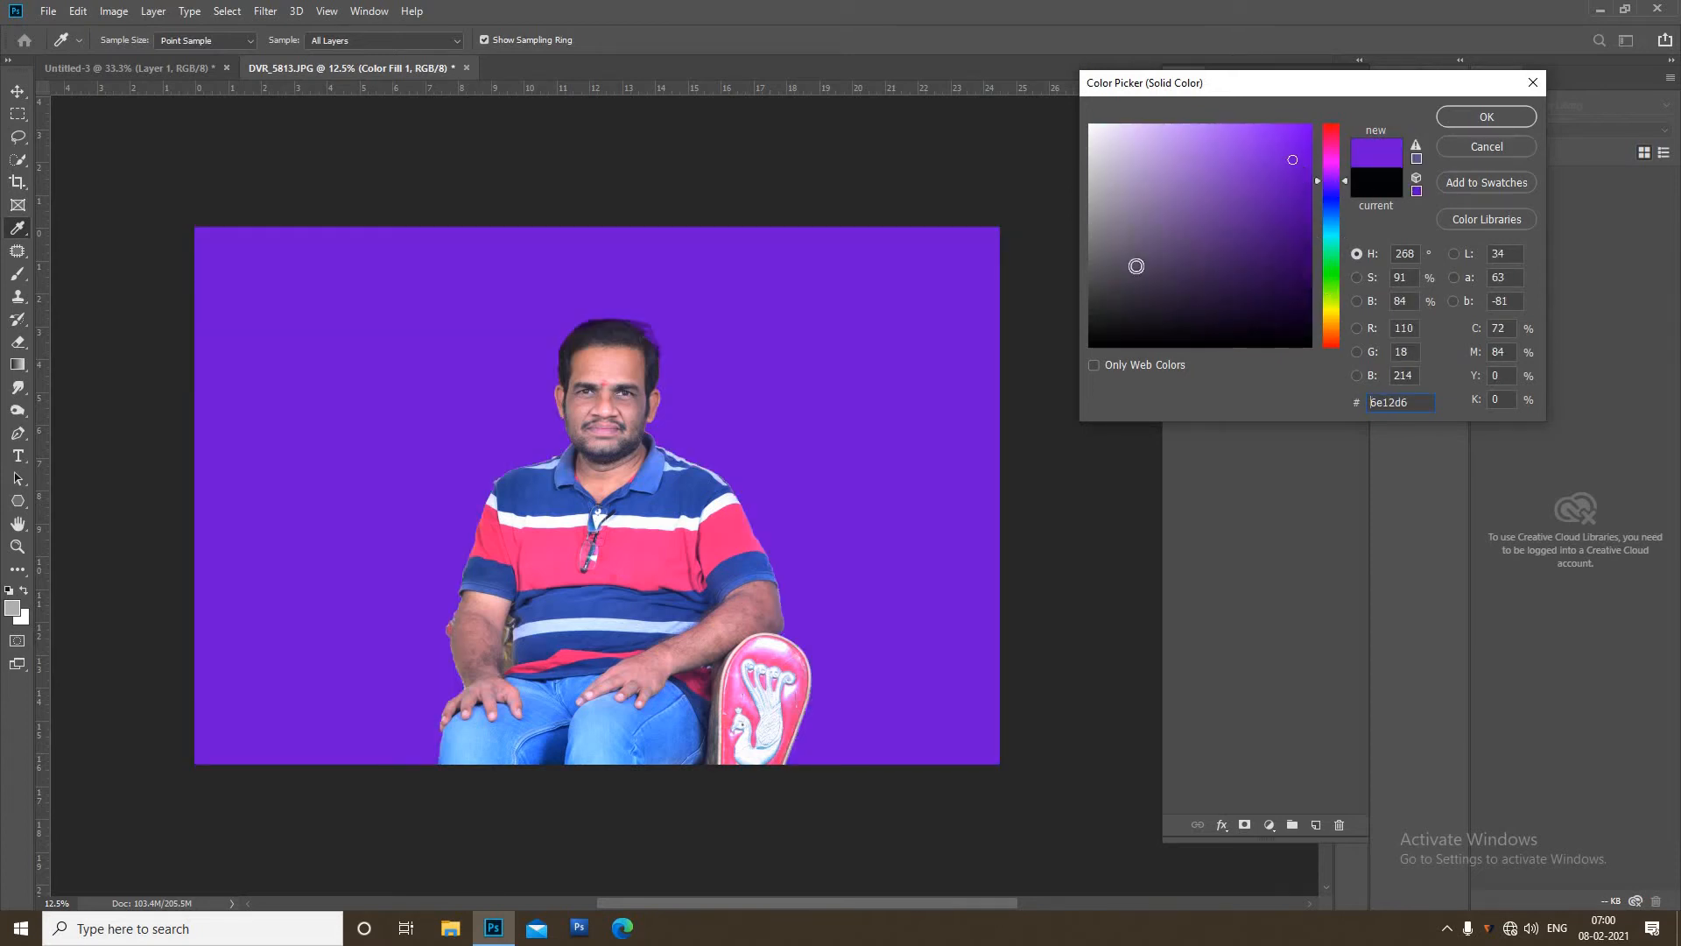
left_click(1117, 224)
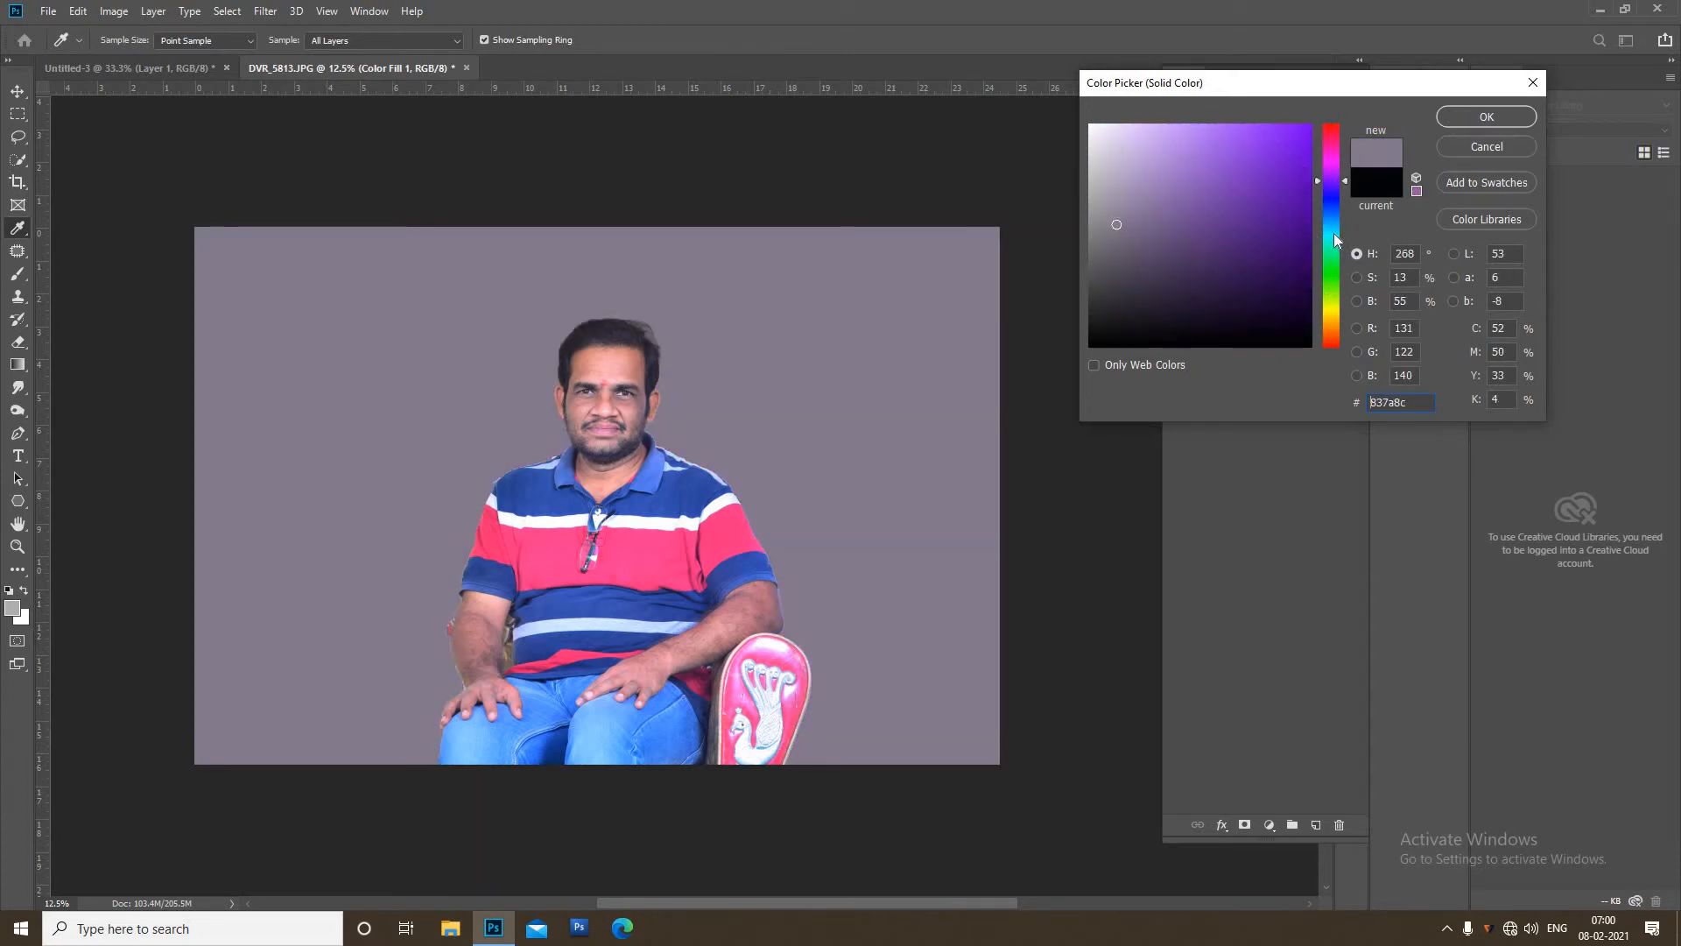
left_click(1328, 227)
left_click_drag(1258, 139, 1244, 136)
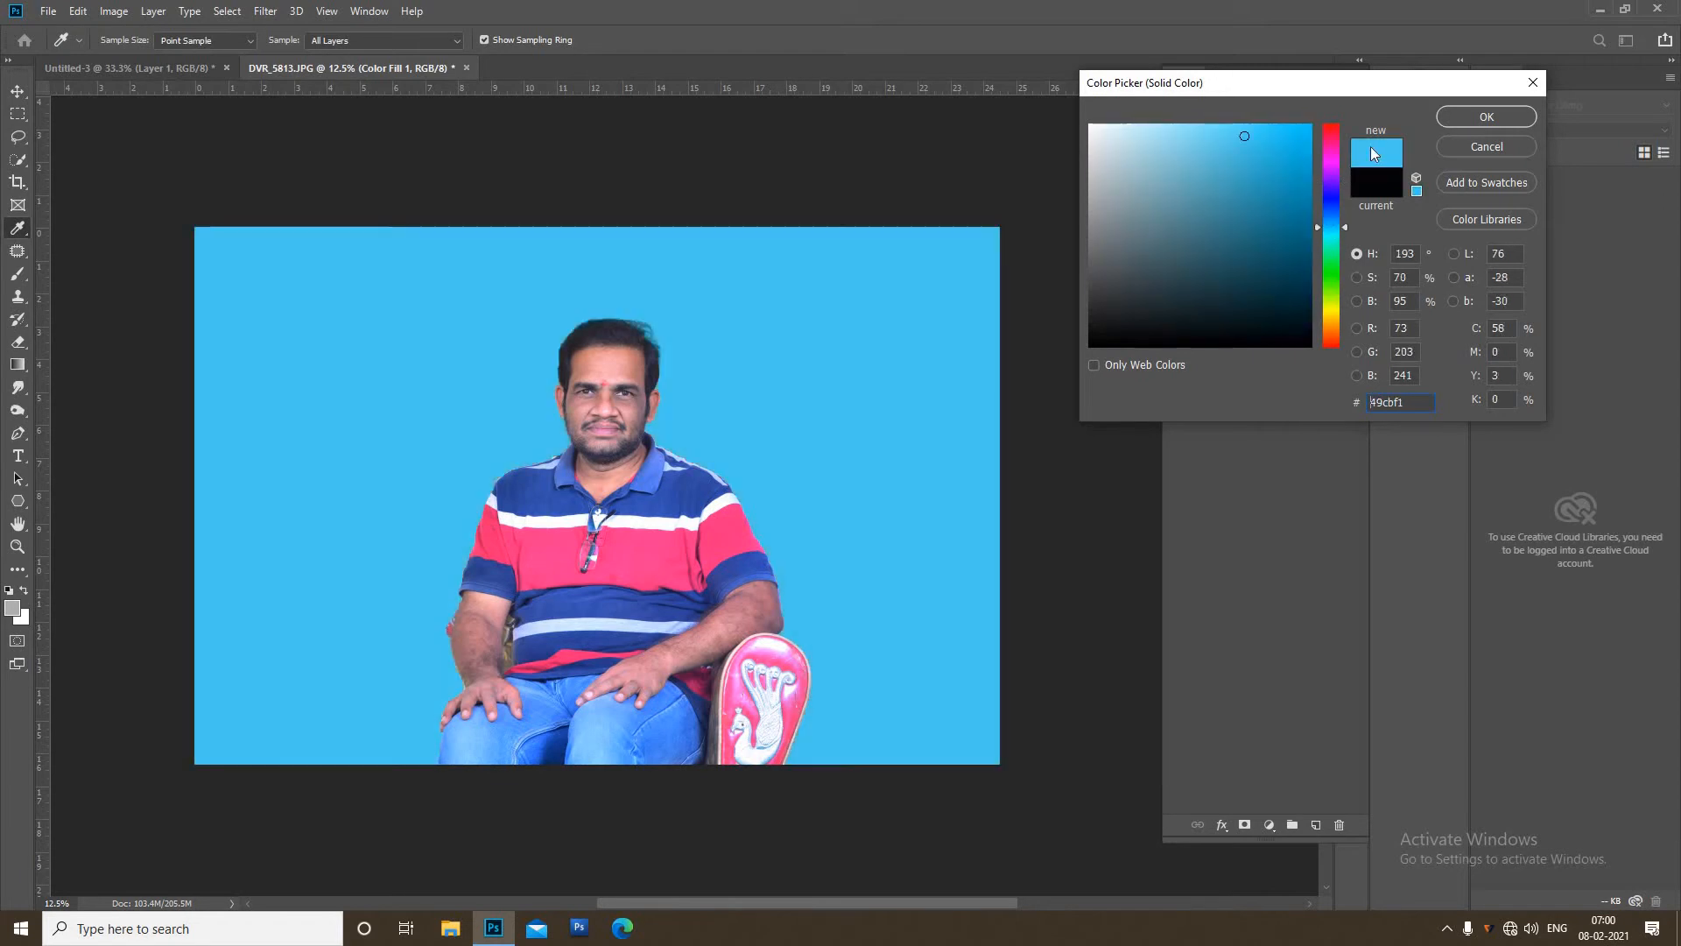
left_click(1461, 114)
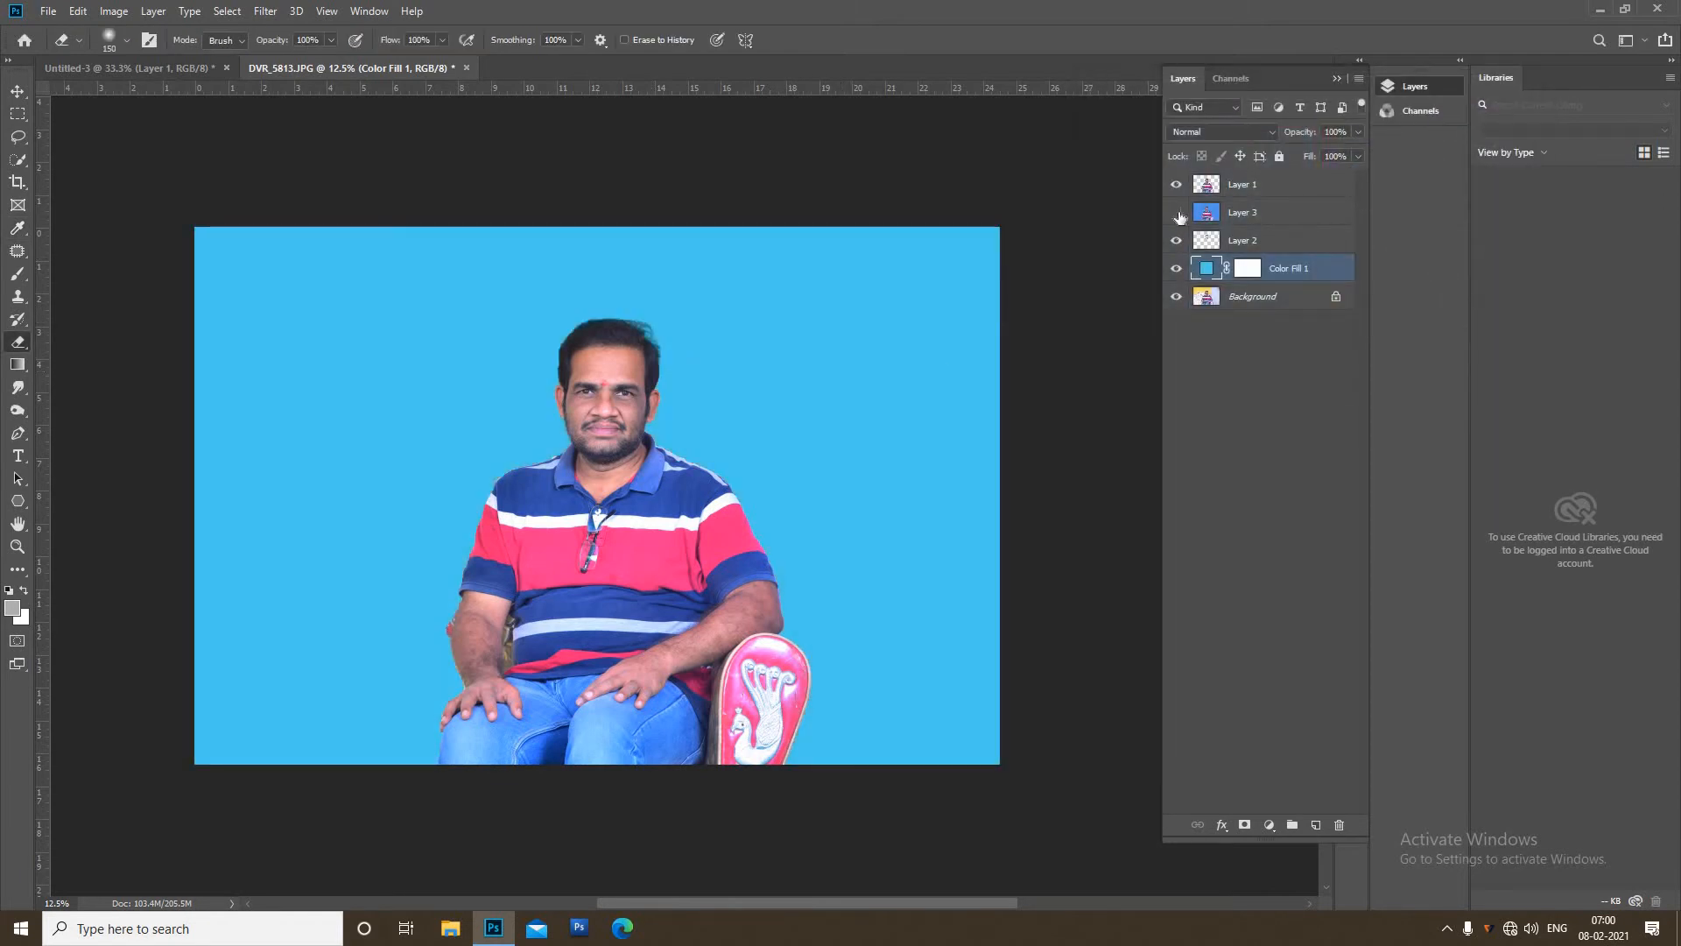
Step: Show only the merged Layer 3 and copy a rectangular area around the man's head and torso to a new layer
left_click(1178, 213)
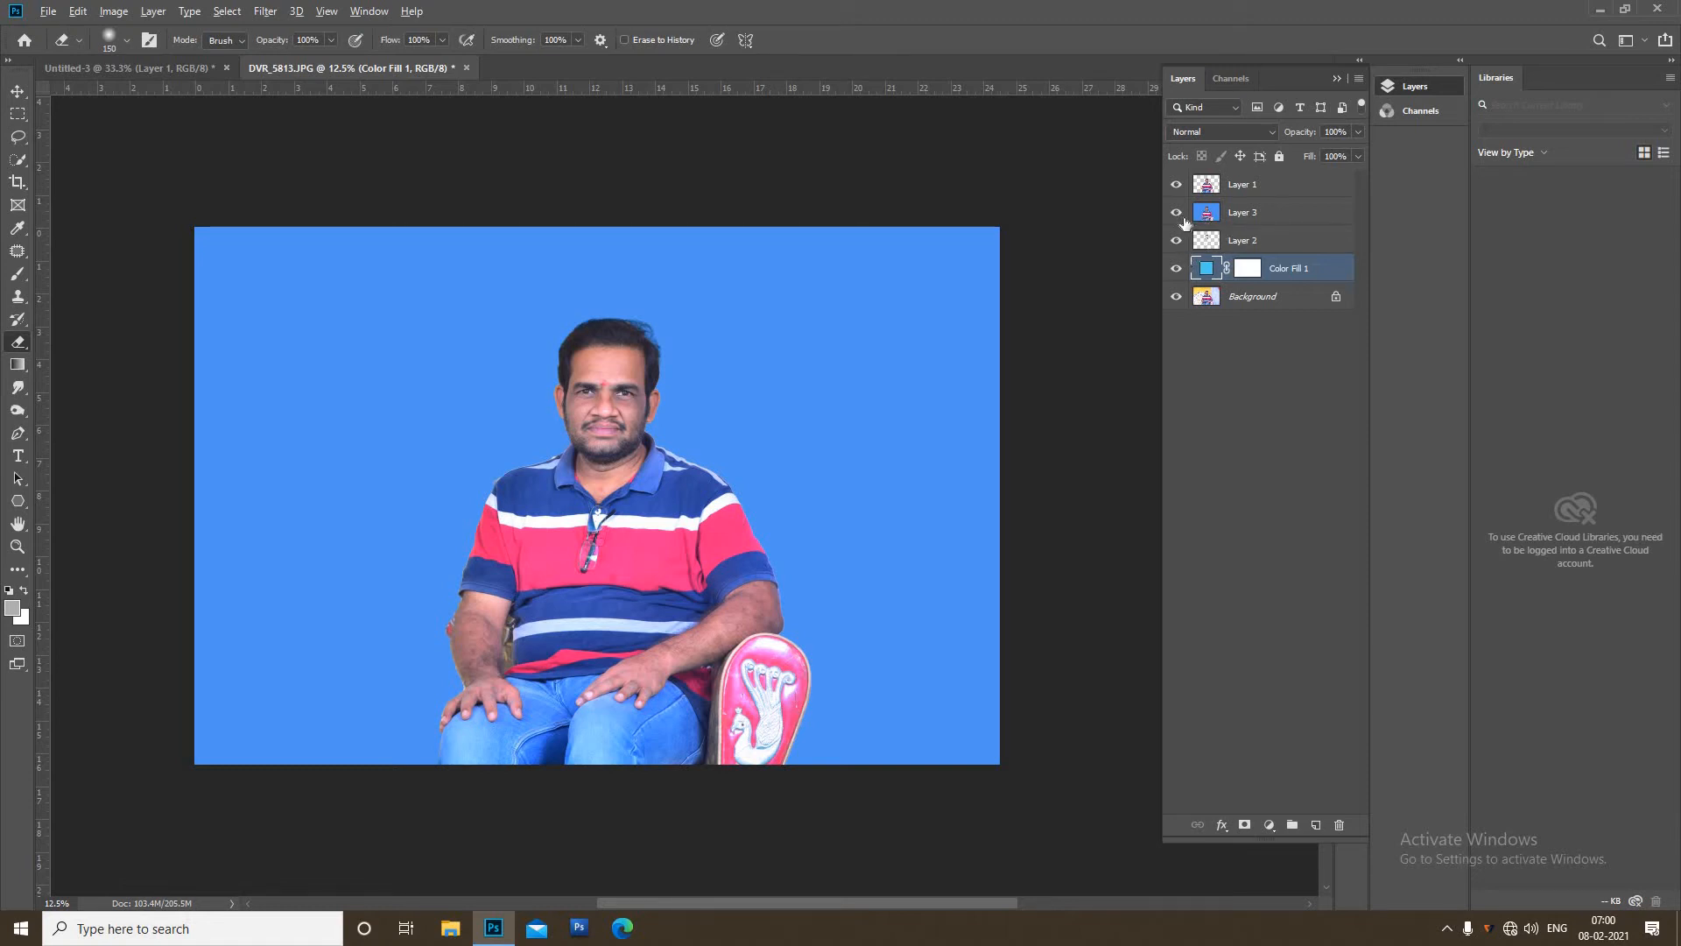
left_click(1178, 215, "alt")
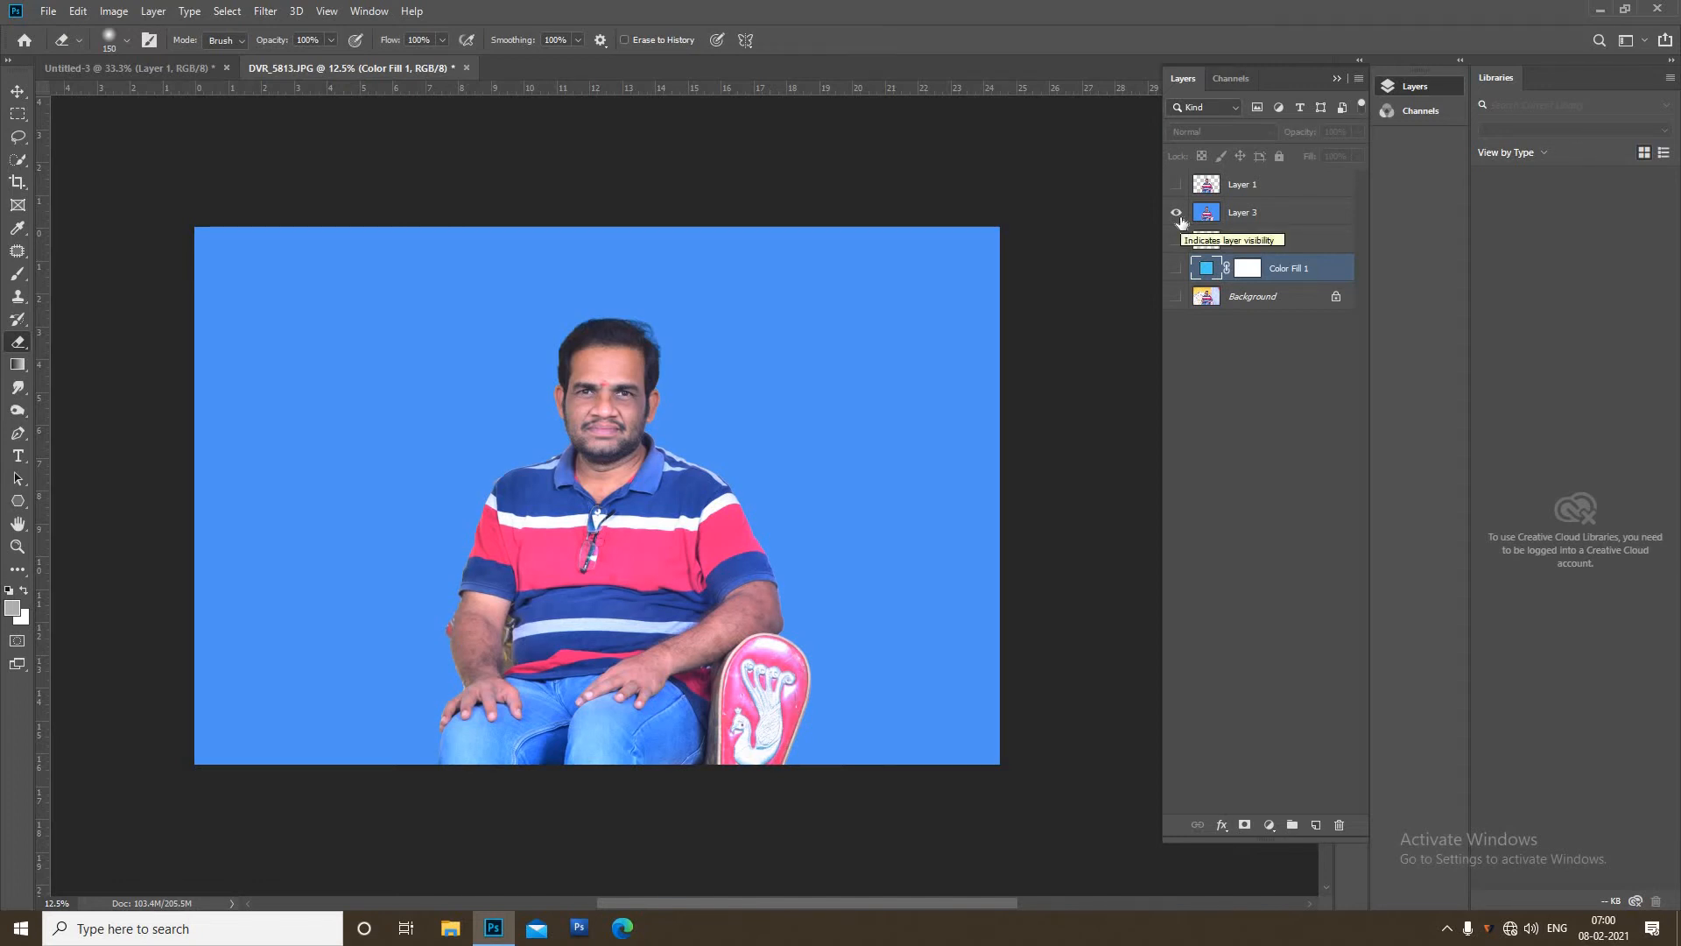
key("m")
mouse_move(407, 250)
left_mouse_down()
mouse_move(635, 569)
mouse_move(803, 659)
left_mouse_up()
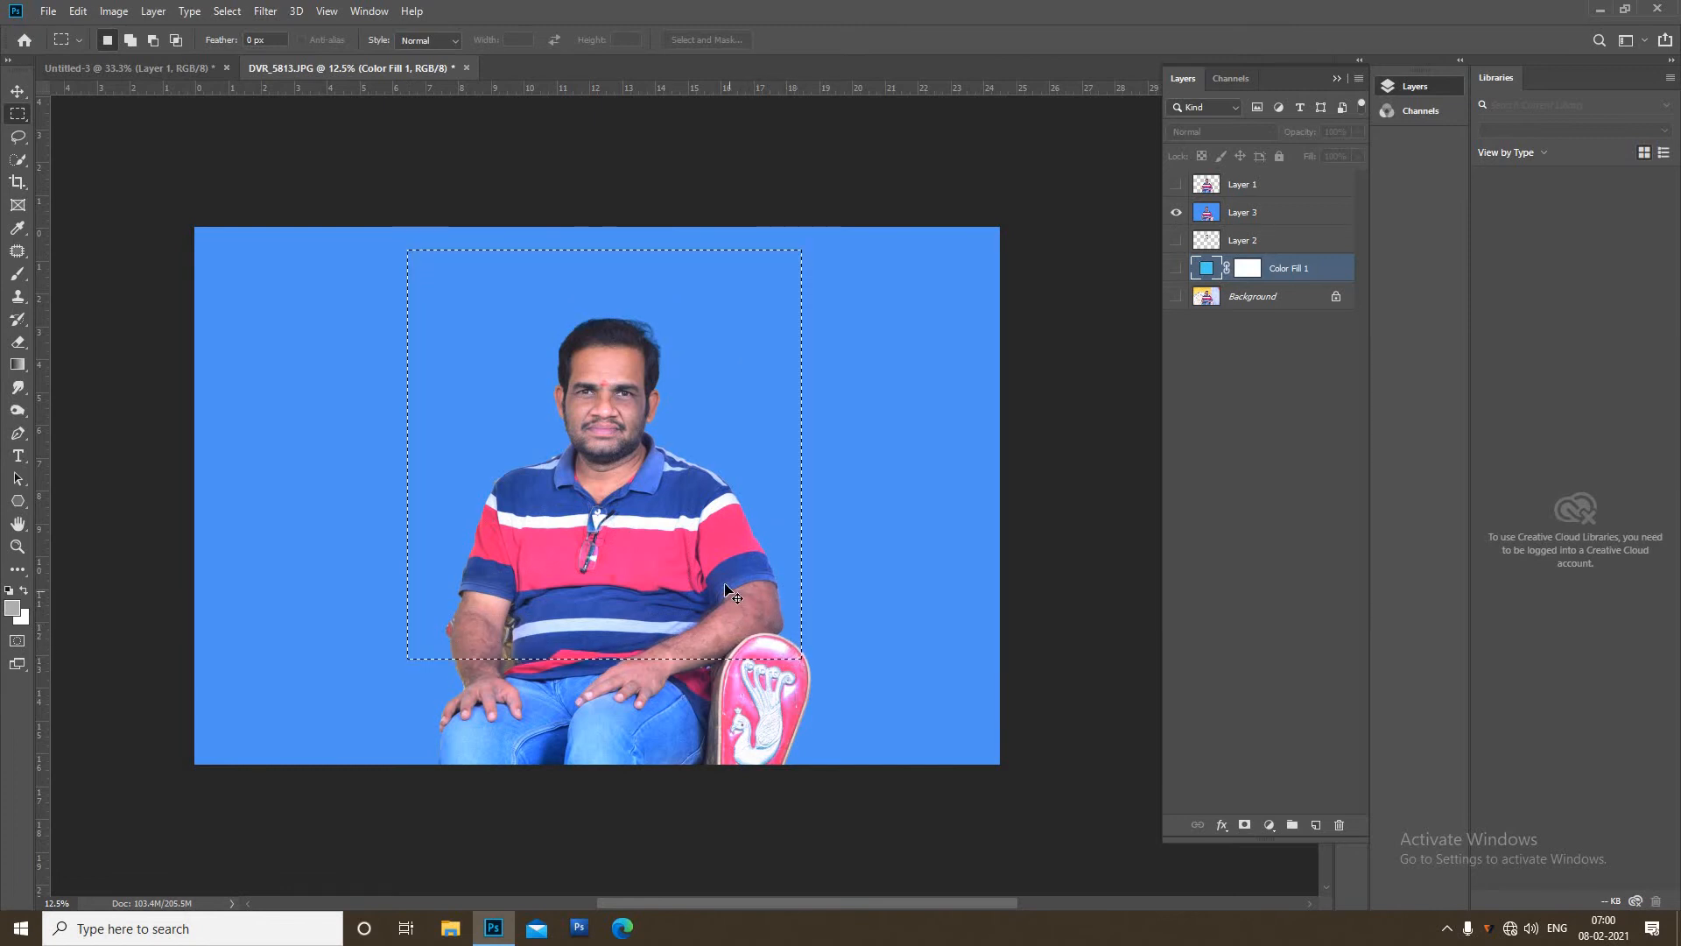
key("ctrl+j")
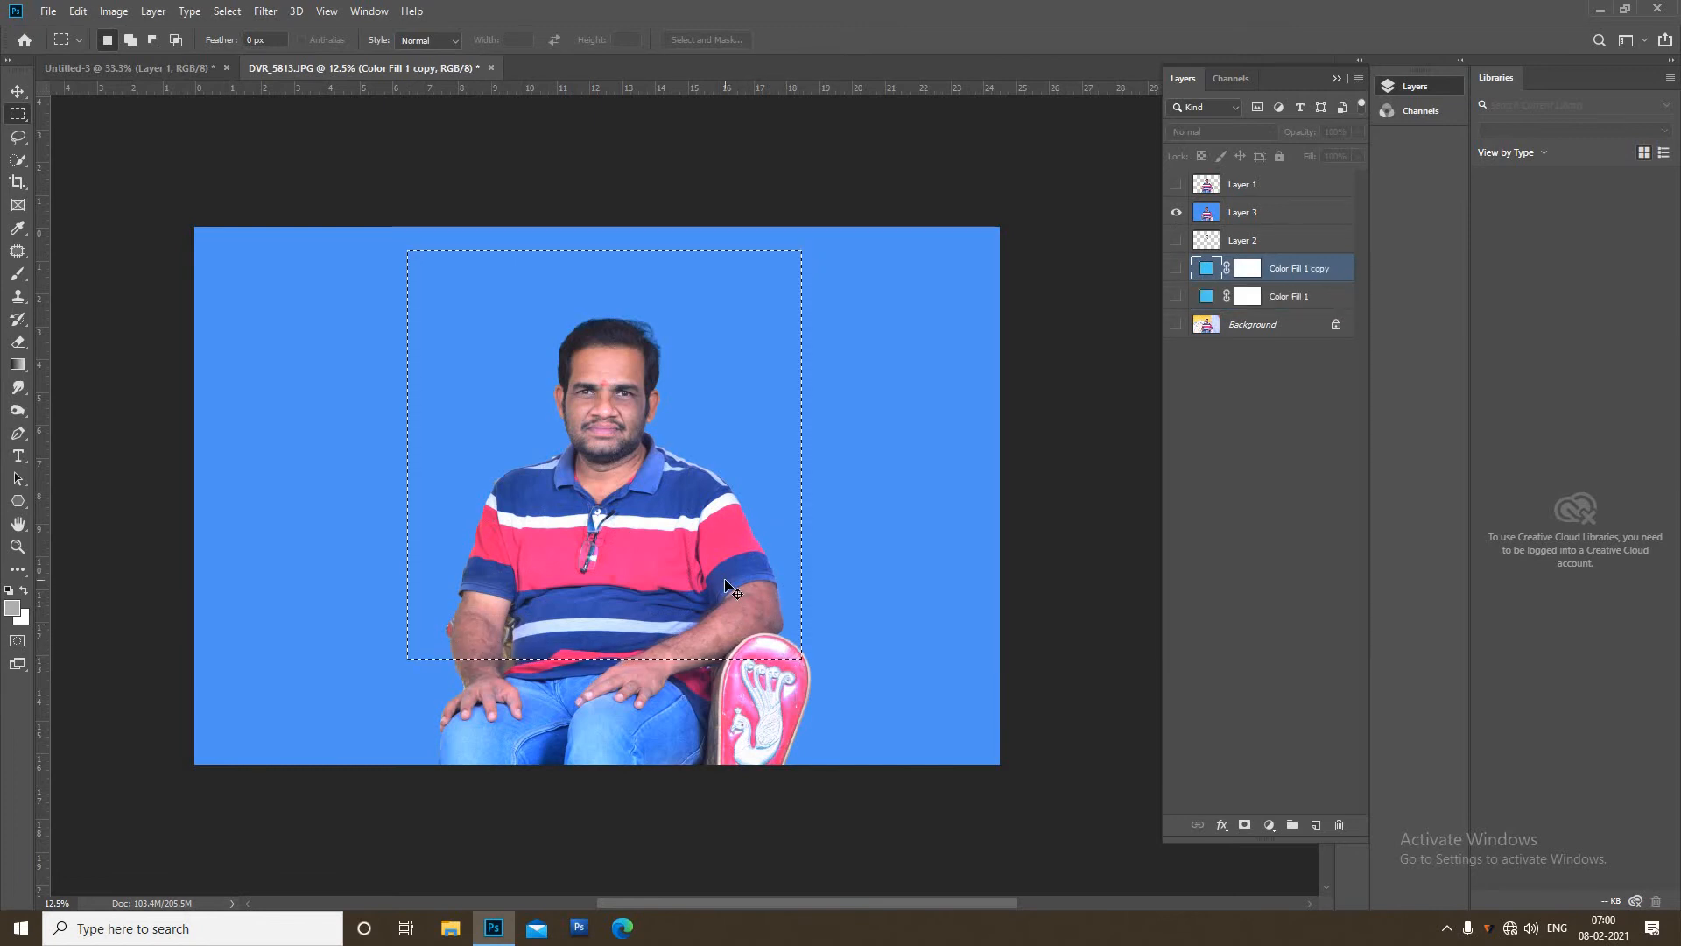
left_click(1269, 213)
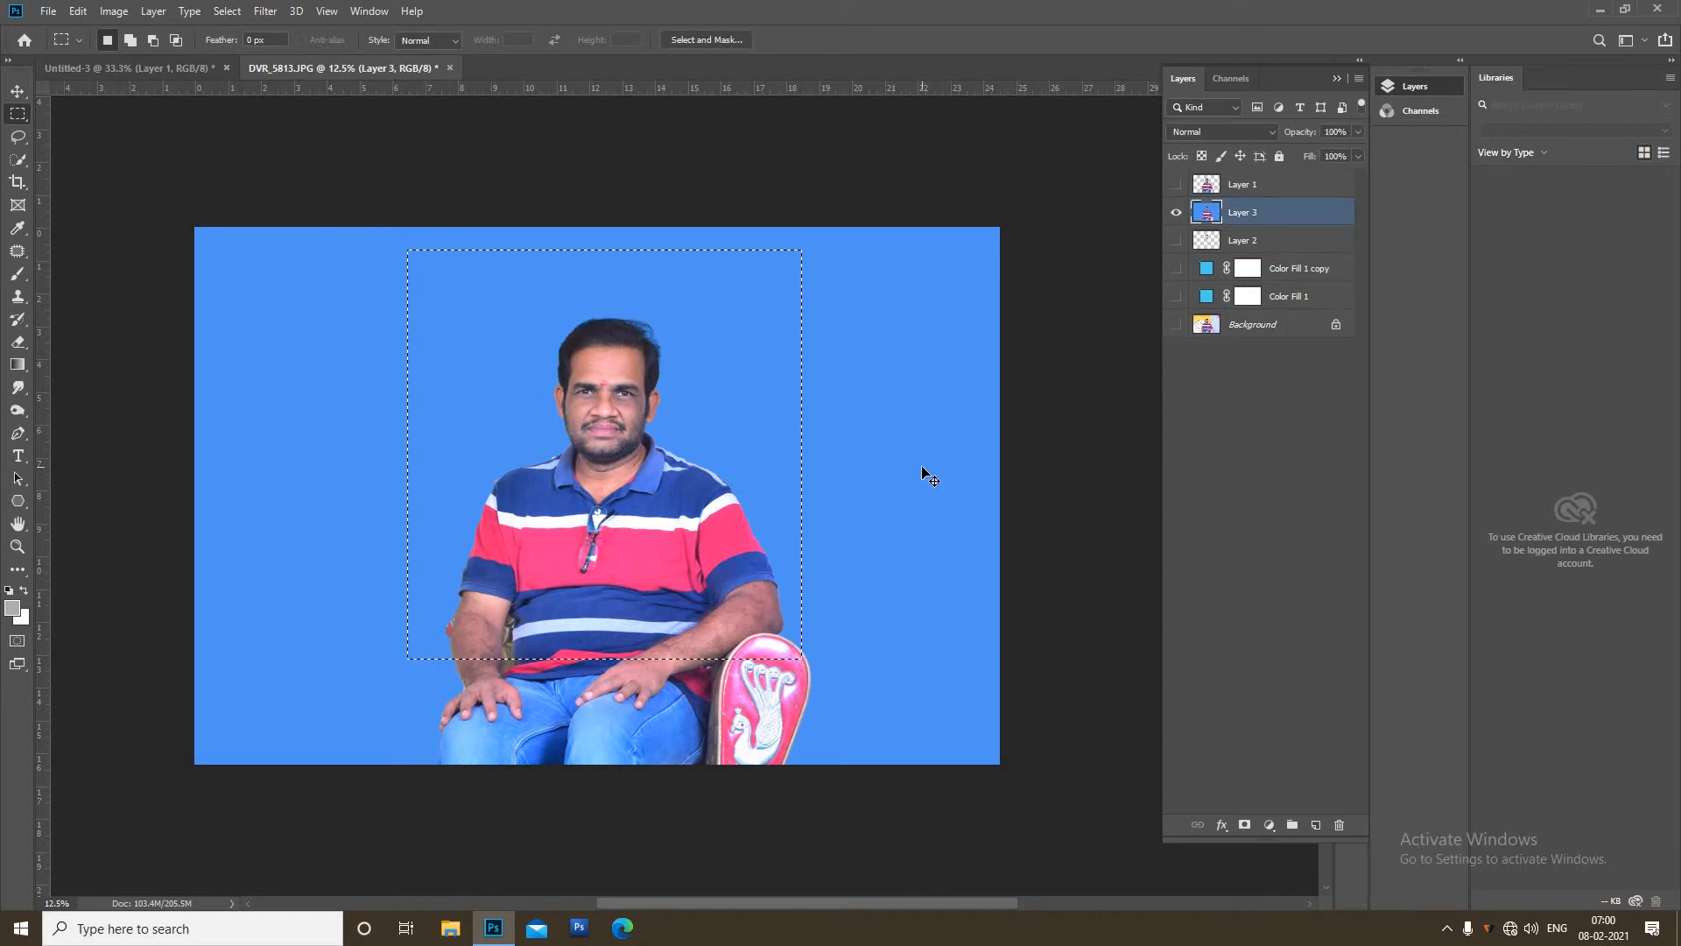
key("ctrl+j")
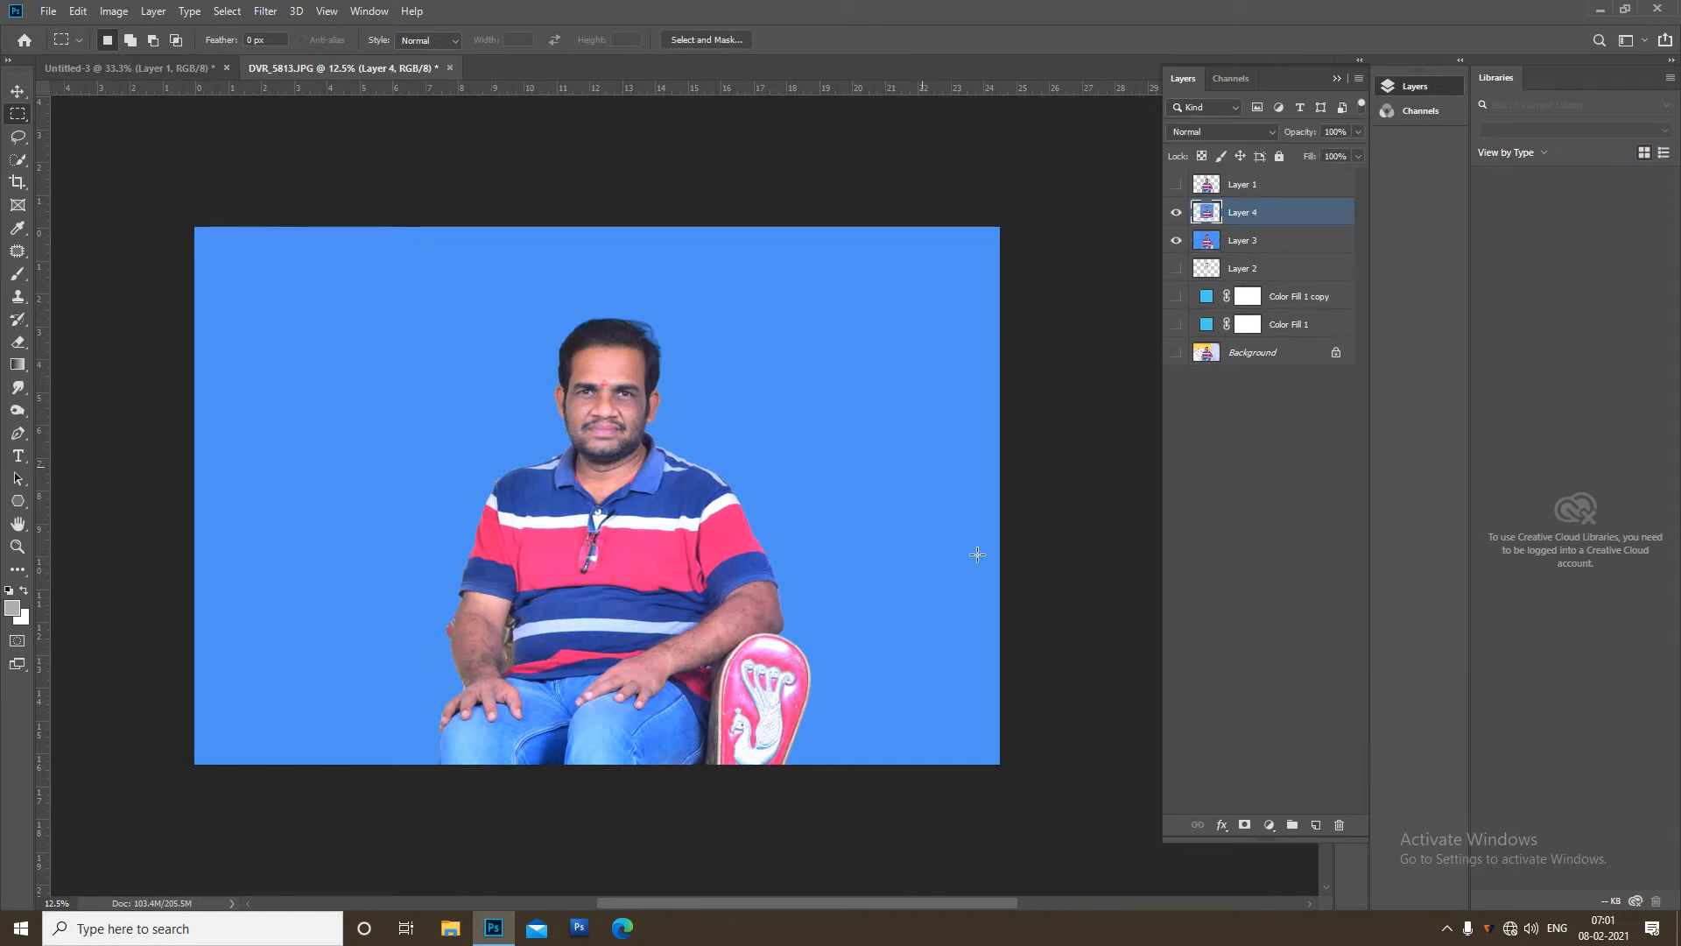
Step: Scale the copied head-and-torso layer down to well under half its size and cut it to the clipboard
key("ctrl+t")
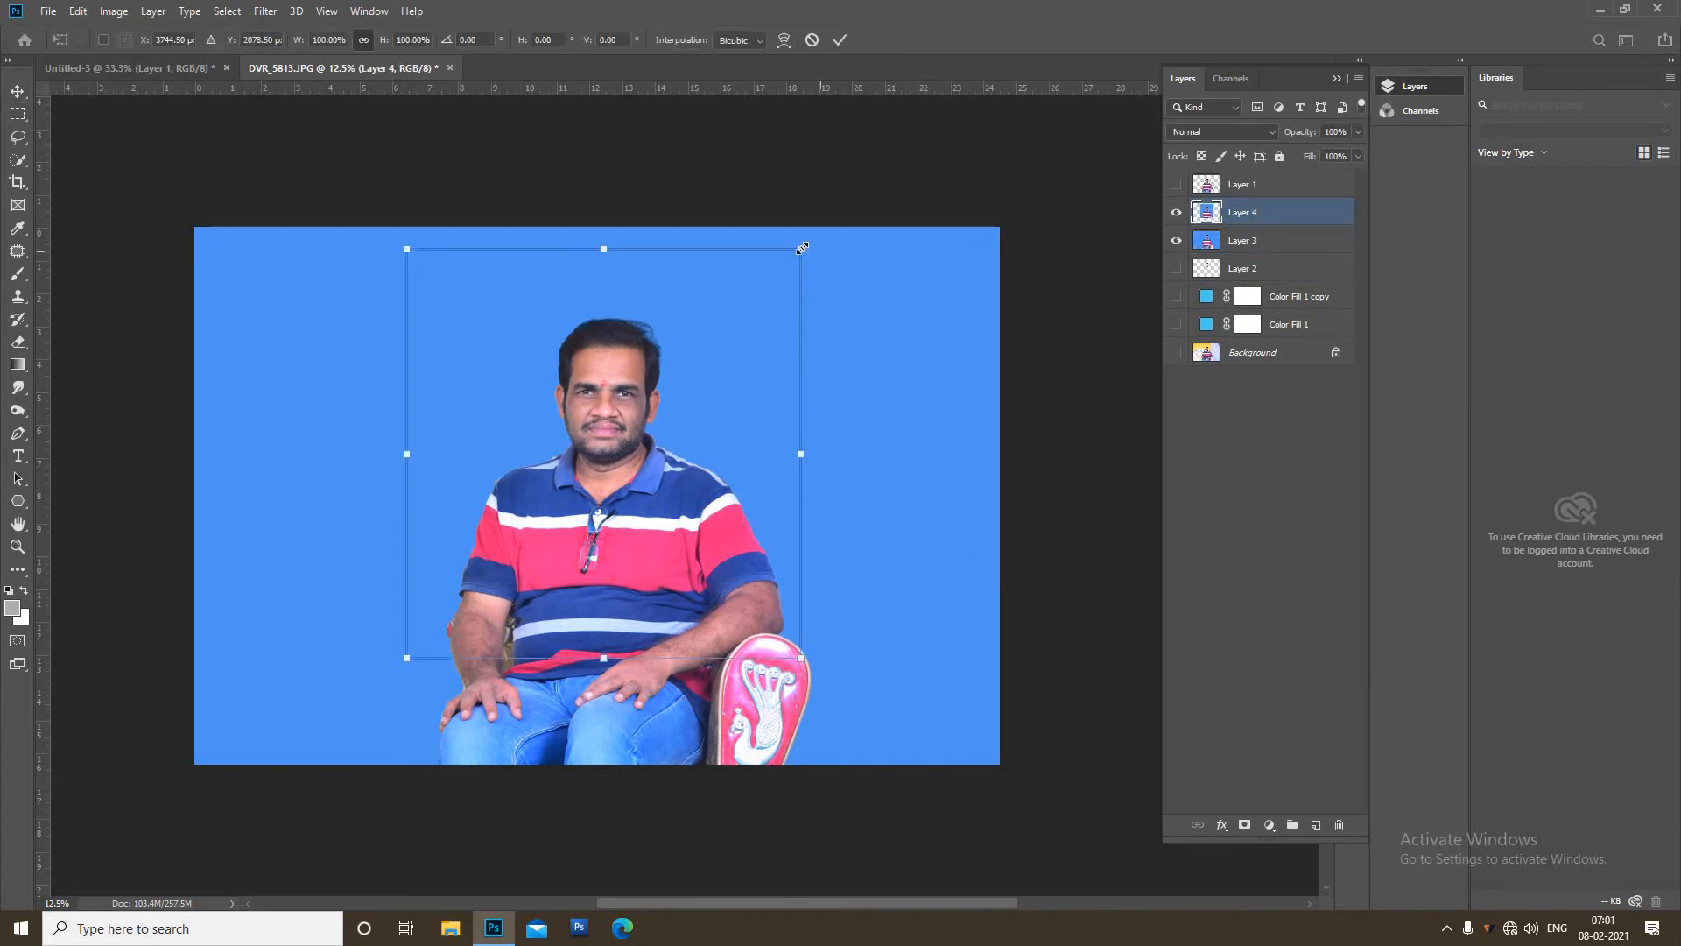
left_click_drag(801, 248, 688, 376)
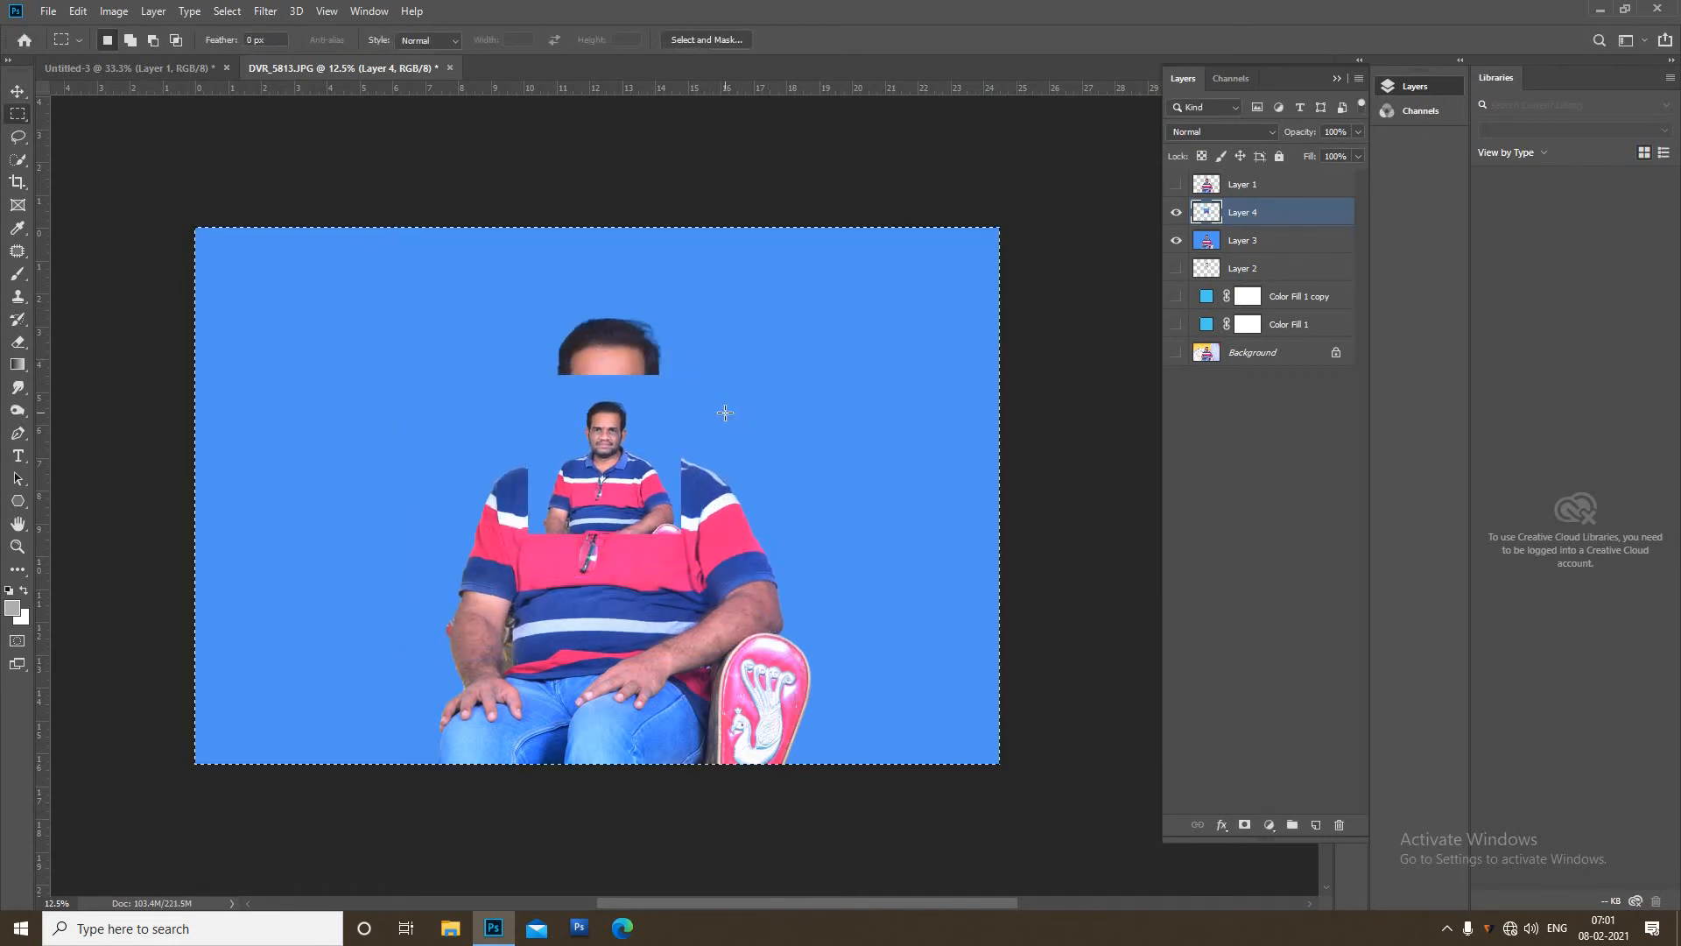
key("Escape")
Step: Create a new document 3.2 inches wide and 4.2 inches high at 200 pixels/inch
left_click(48, 12)
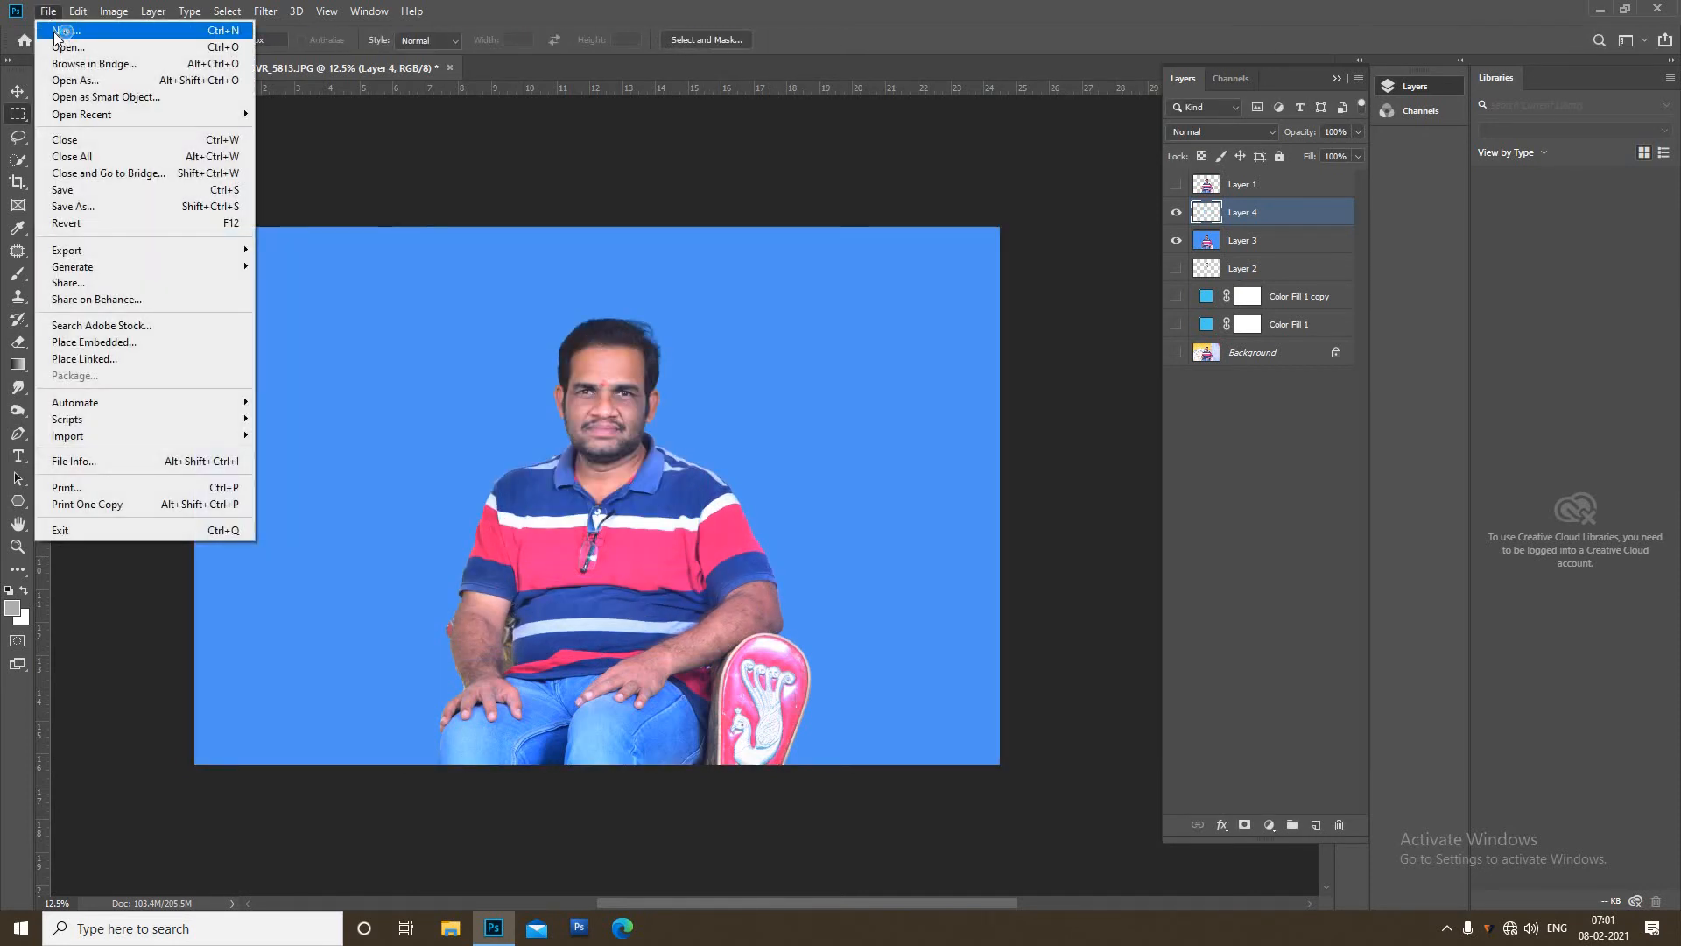
left_click(55, 39)
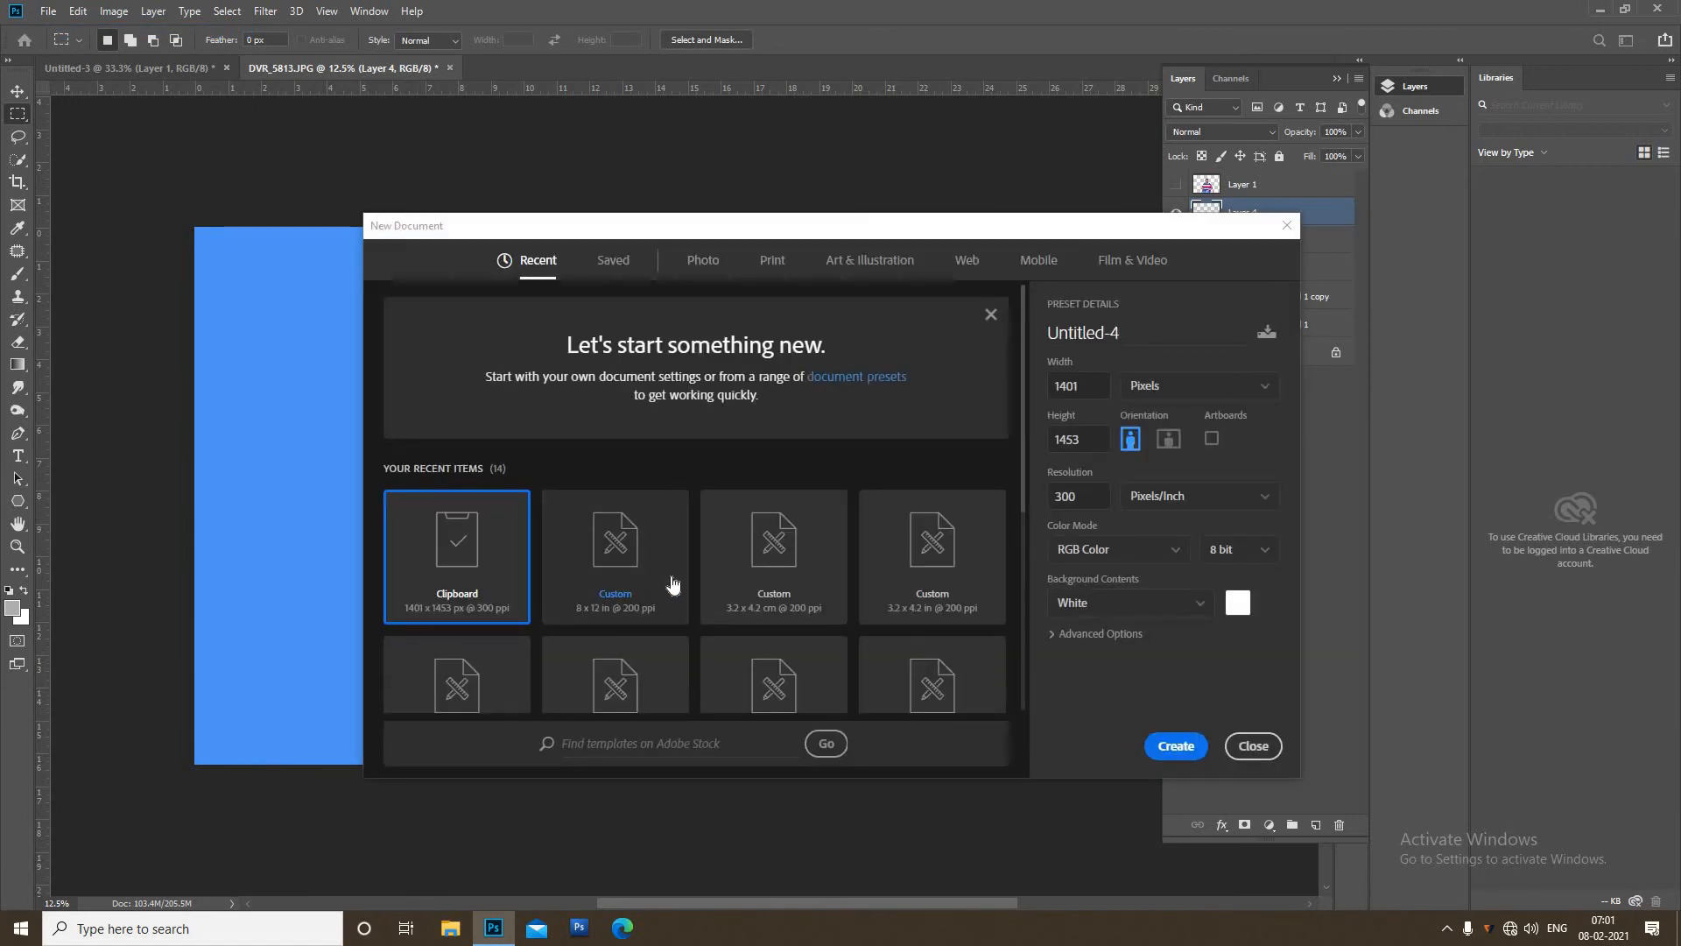
left_click(1155, 387)
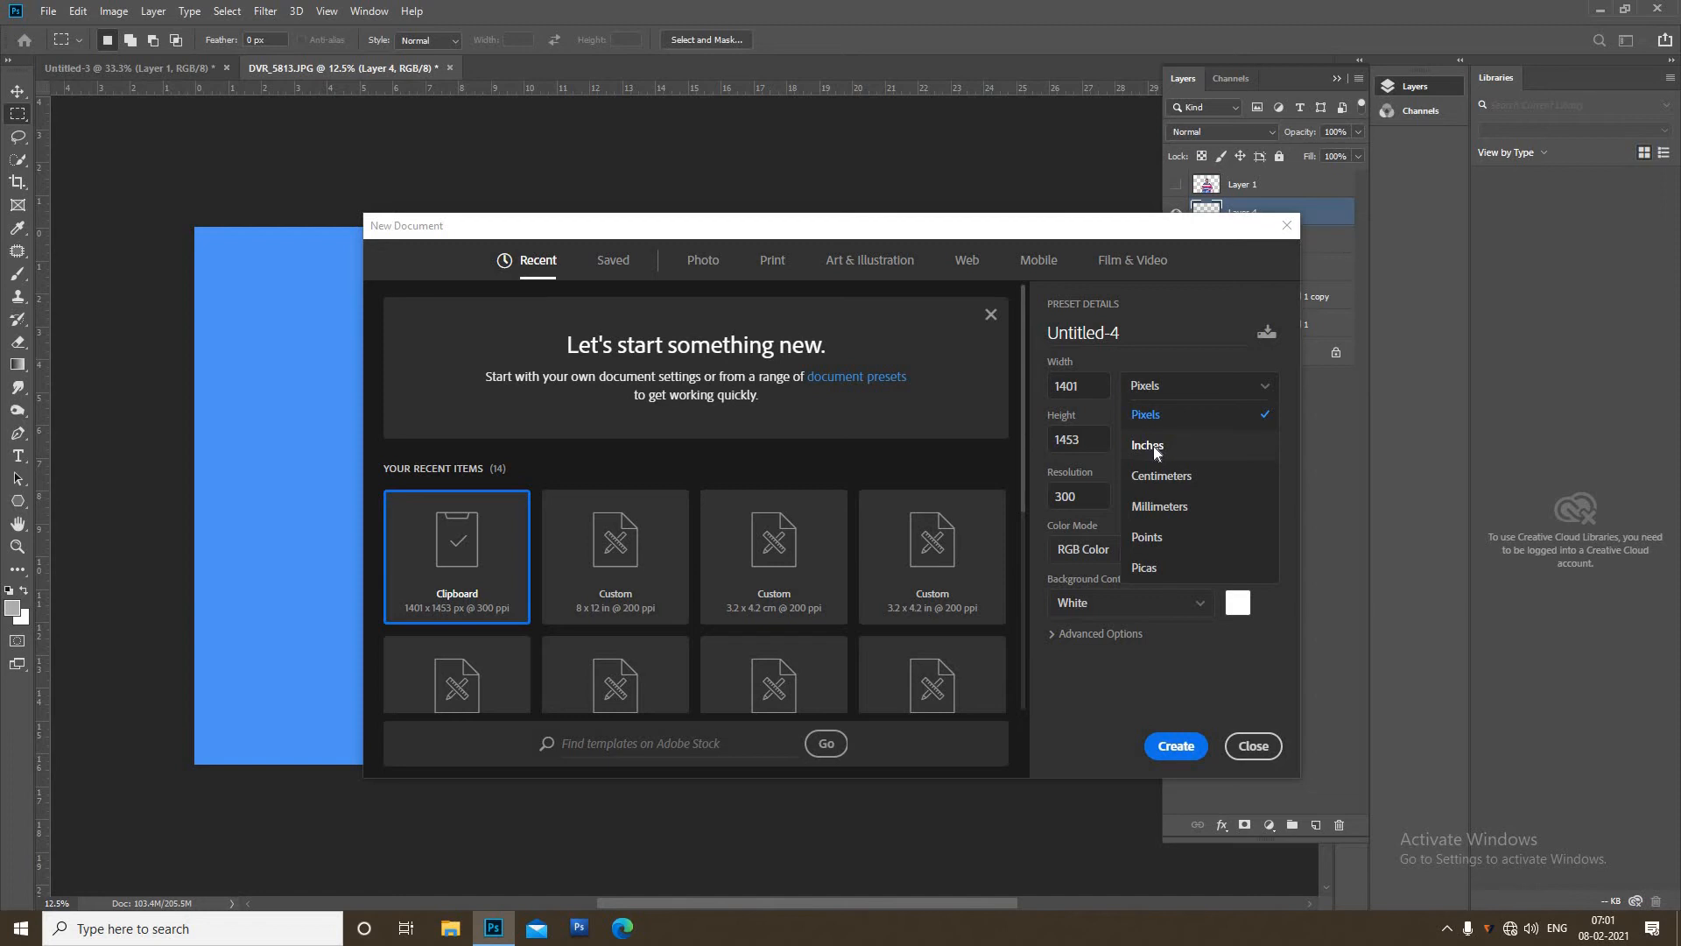
left_click(1153, 445)
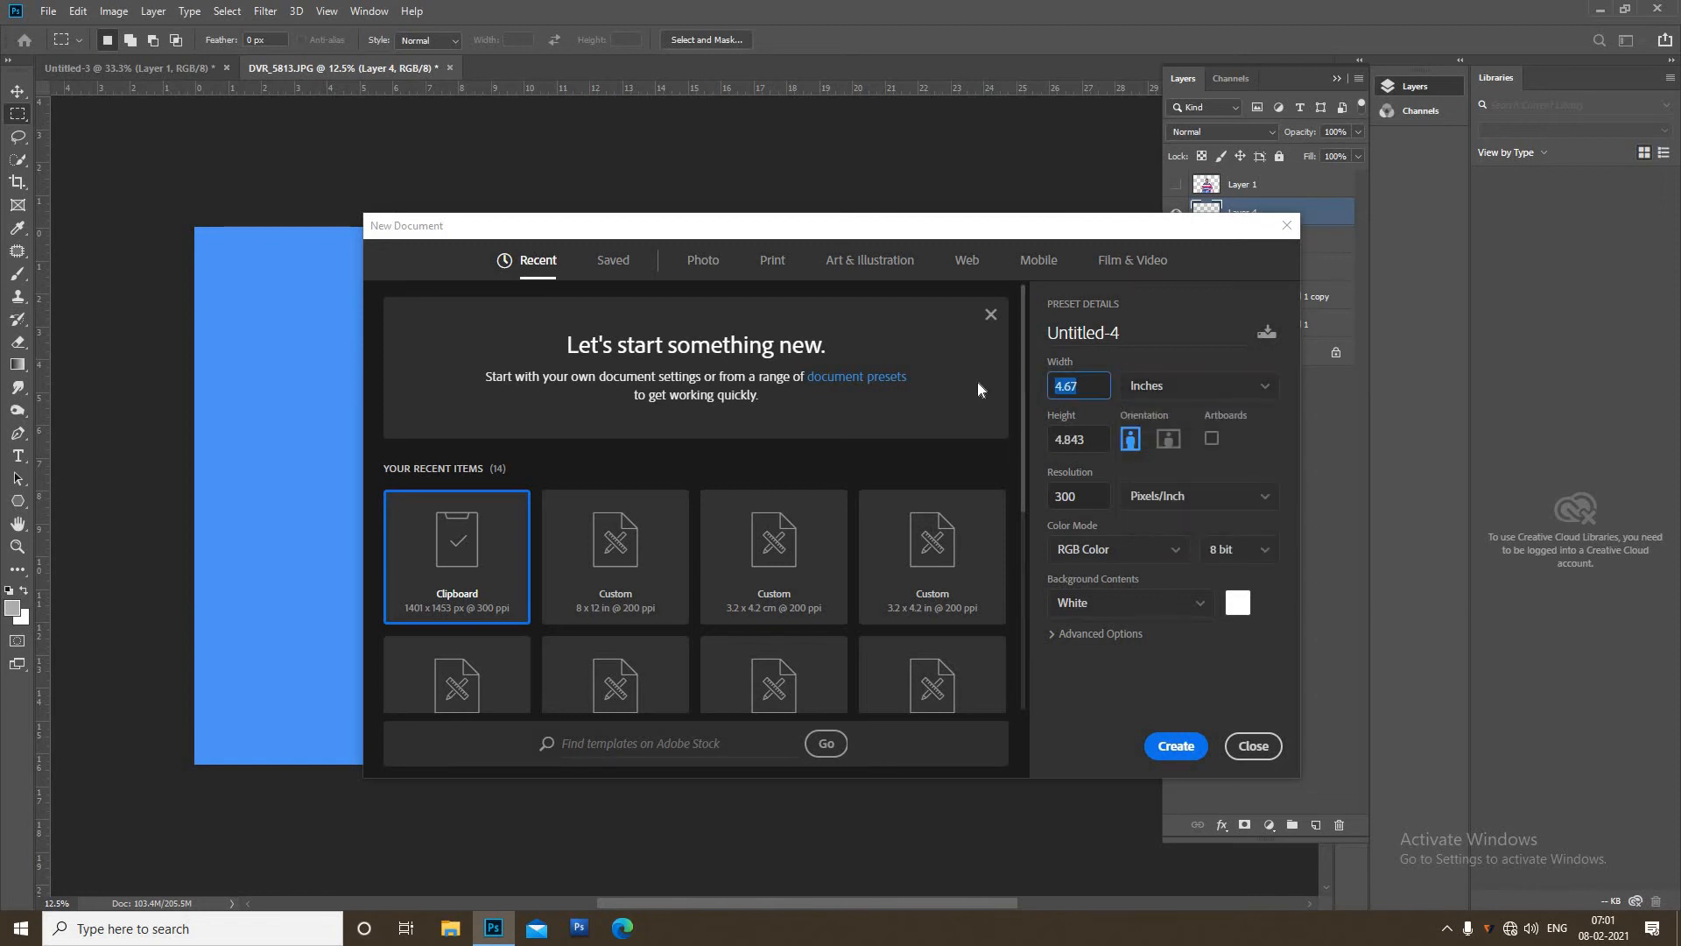
type("3.2")
key("Tab")
type("4.2")
key("Tab")
type("200")
key("Return")
Step: Resize the blank document to 3.2 cm wide by 4.2 cm high, using centimeters as the unit
key("ctrl+alt+i")
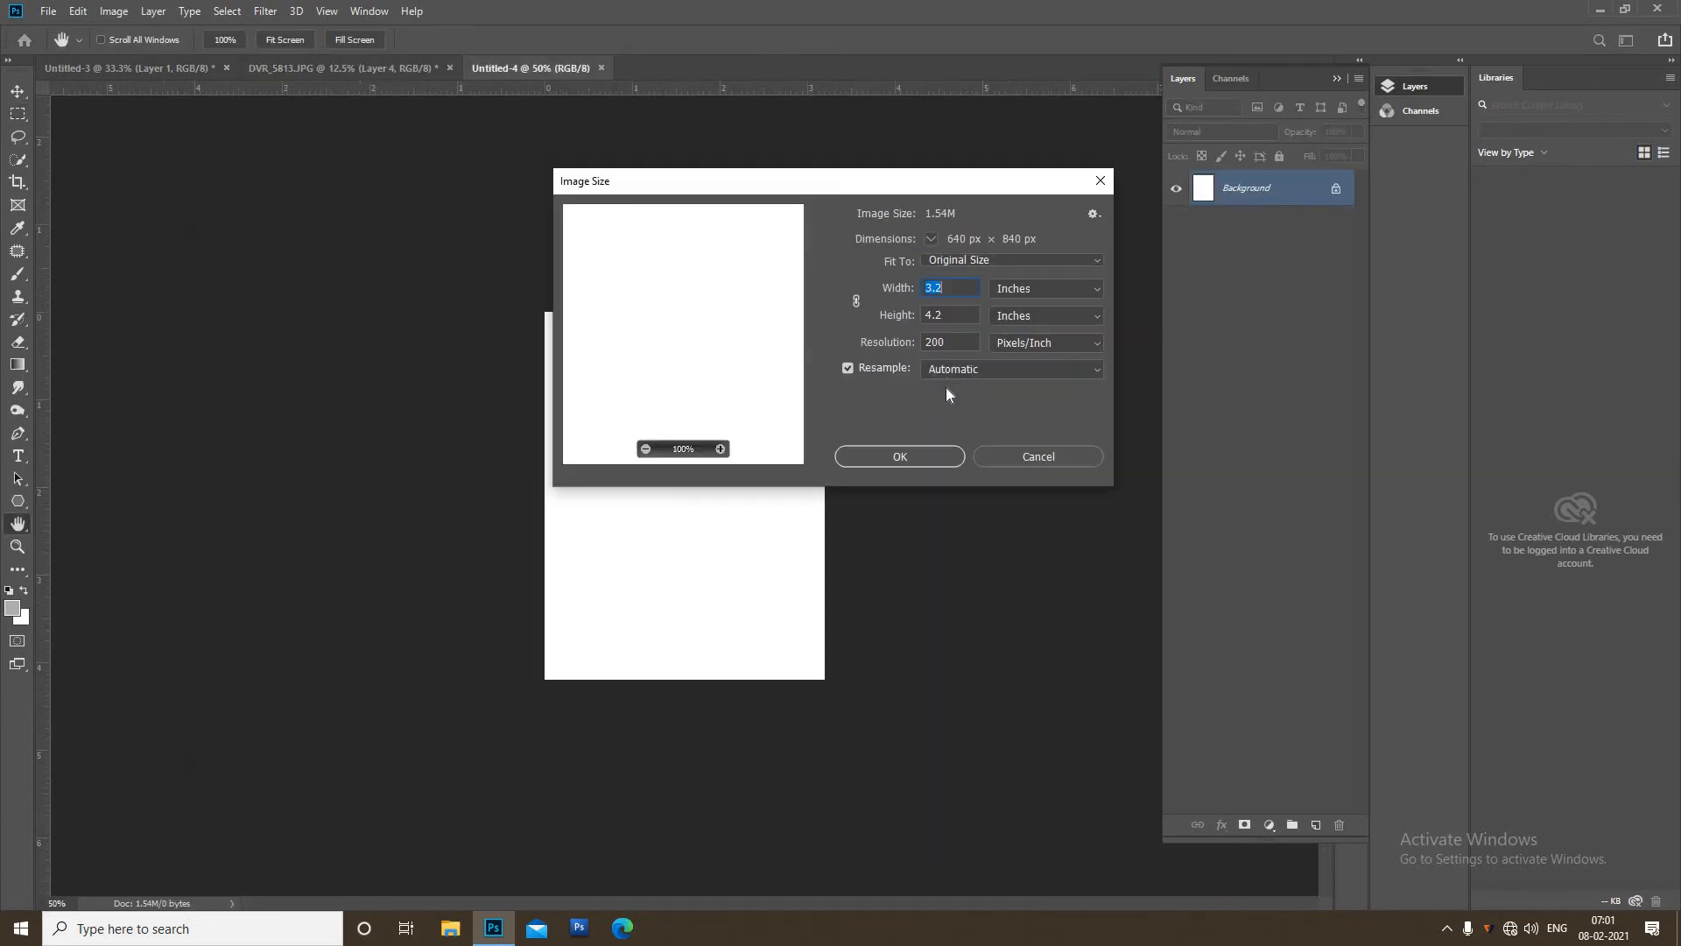
left_click(1040, 286)
left_click(1034, 354)
key("shift+Tab")
type("3.2")
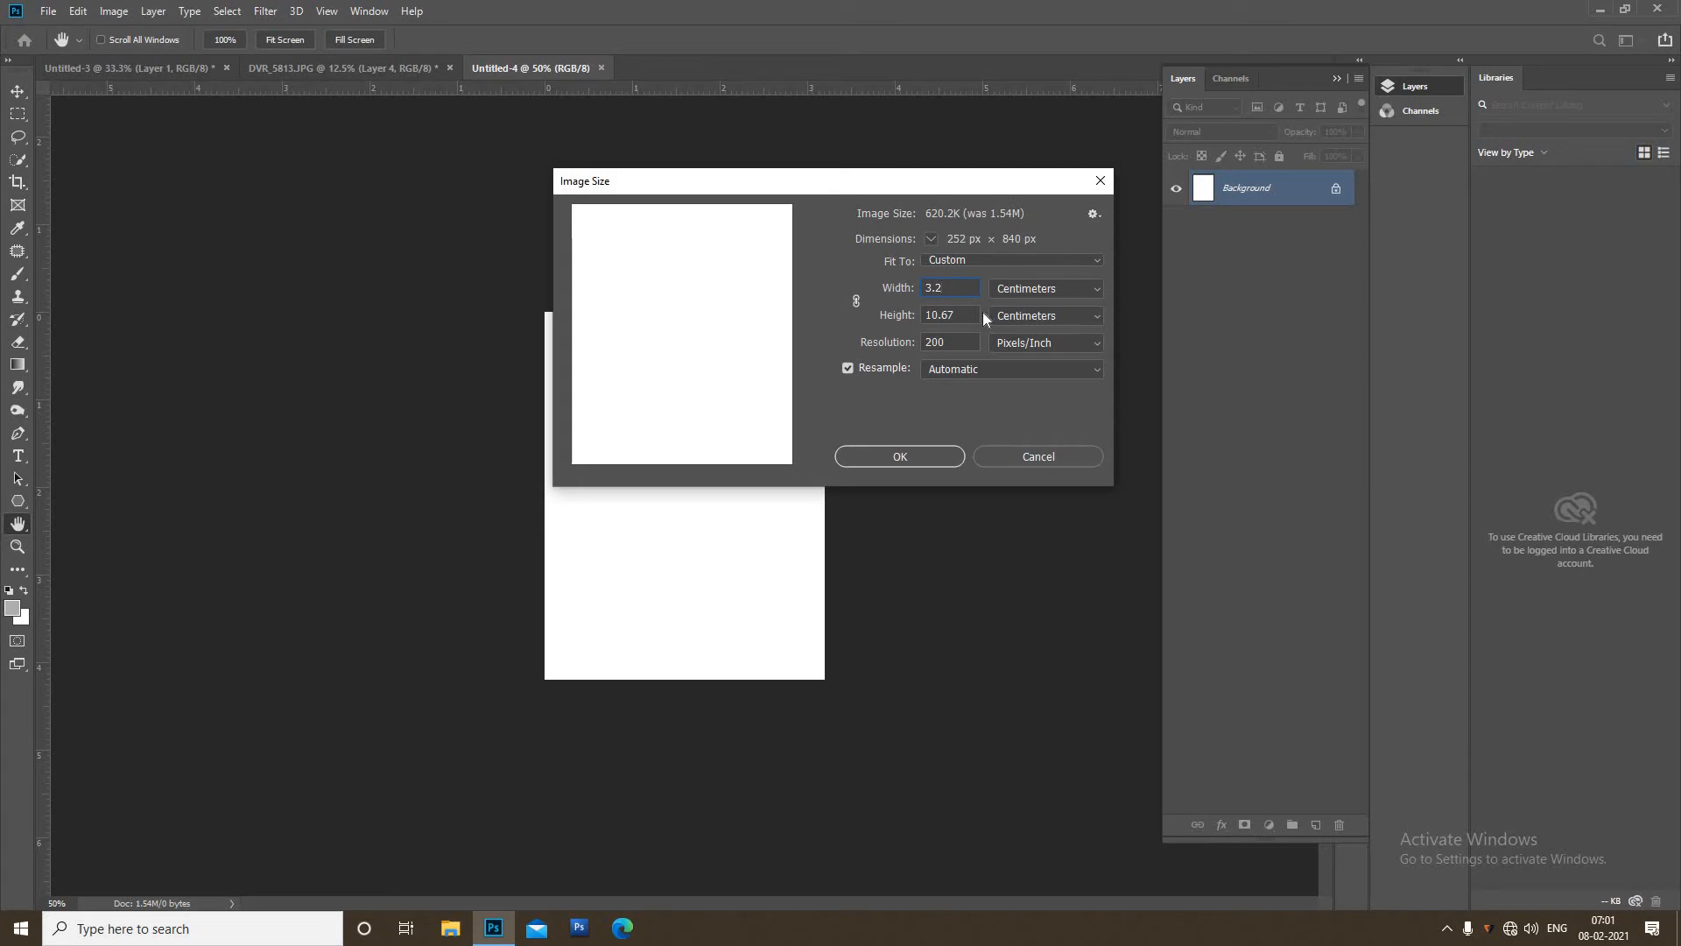
key("Tab")
type("4.2")
left_click(930, 462)
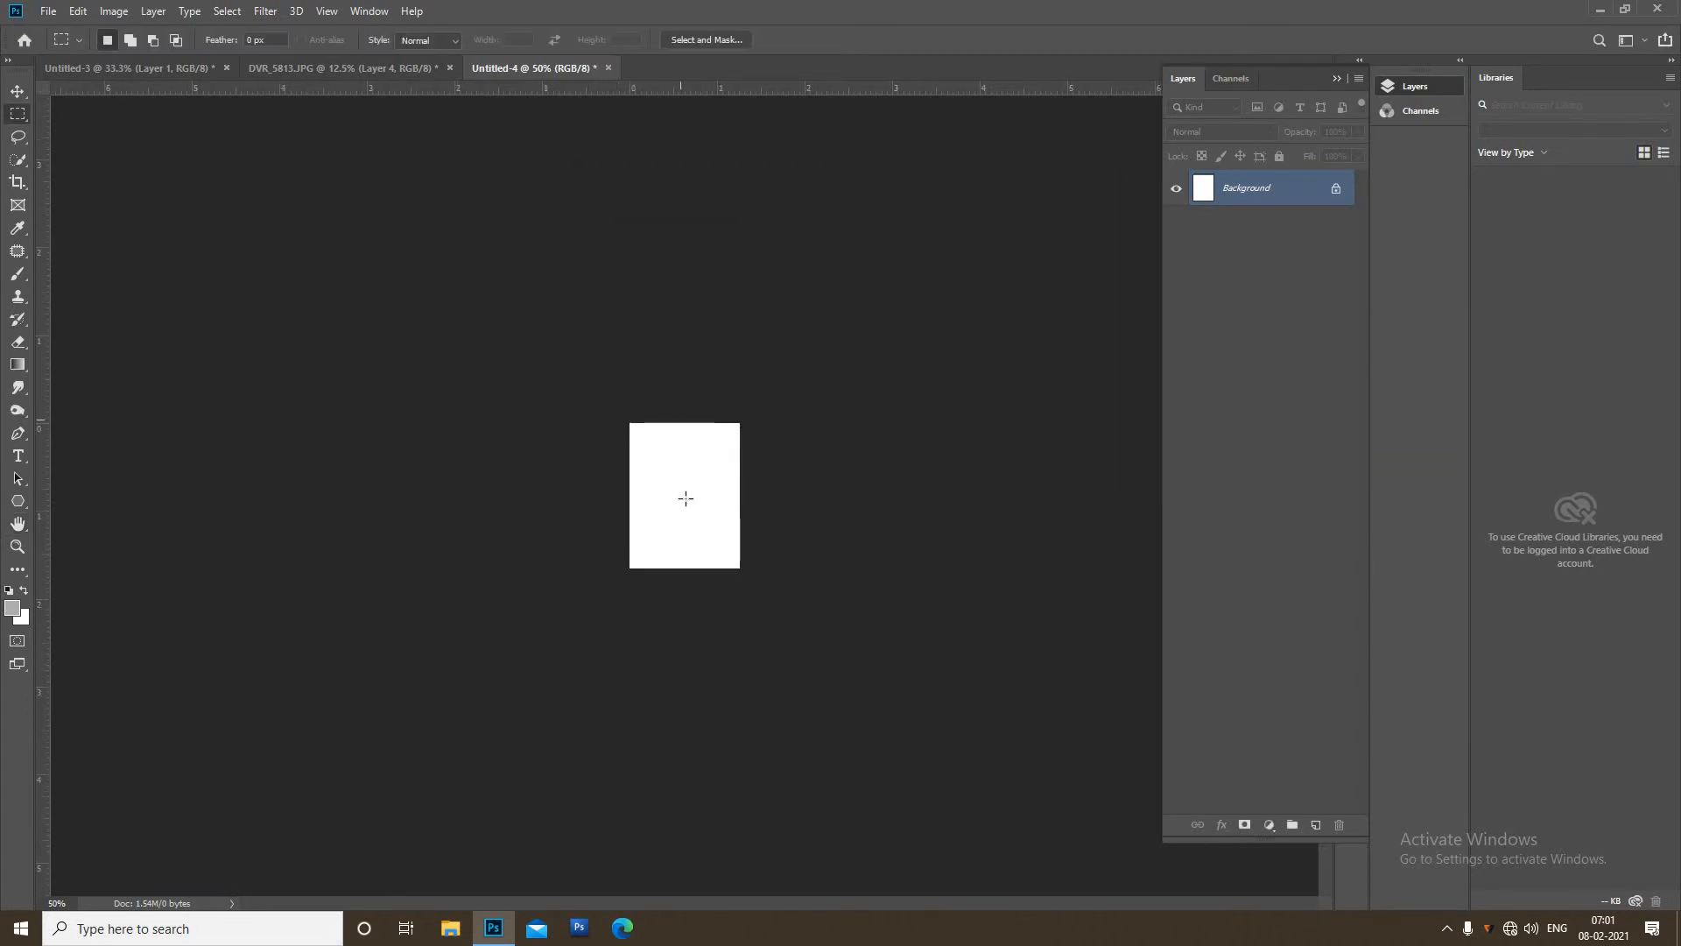
Step: Paste the portrait into the passport-size document and scale it down to about 35.5% so the face fits the canvas
left_click(714, 521, "ctrl")
left_click(721, 520, "ctrl")
left_click(856, 488, "ctrl")
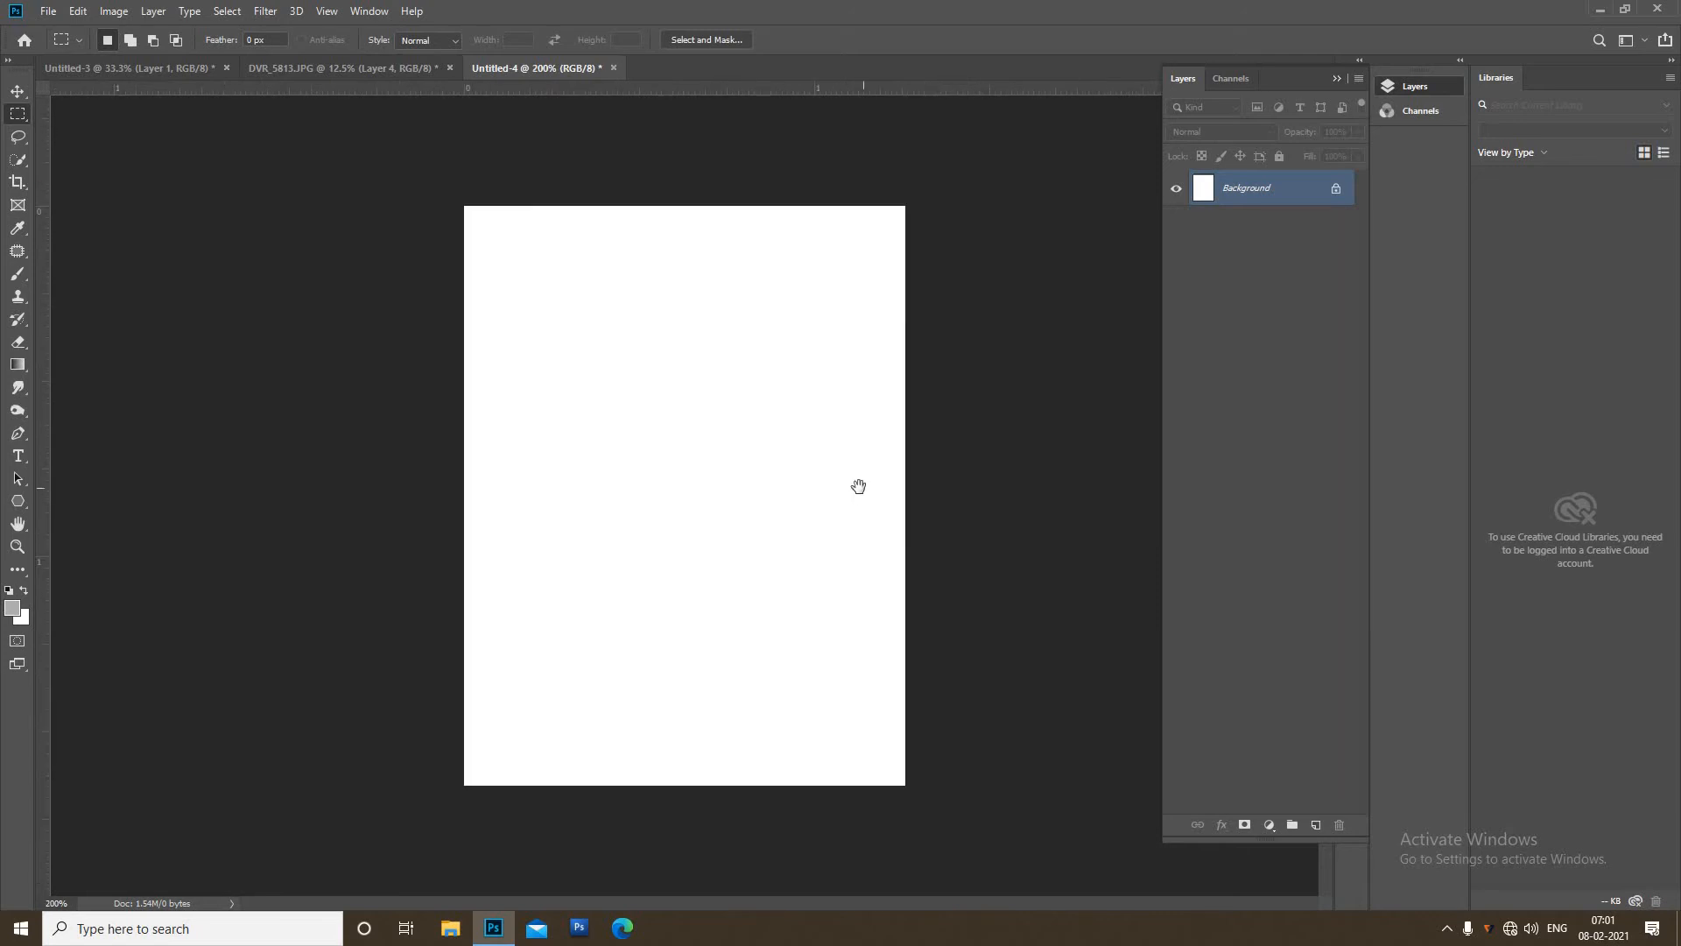
key("ctrl+v")
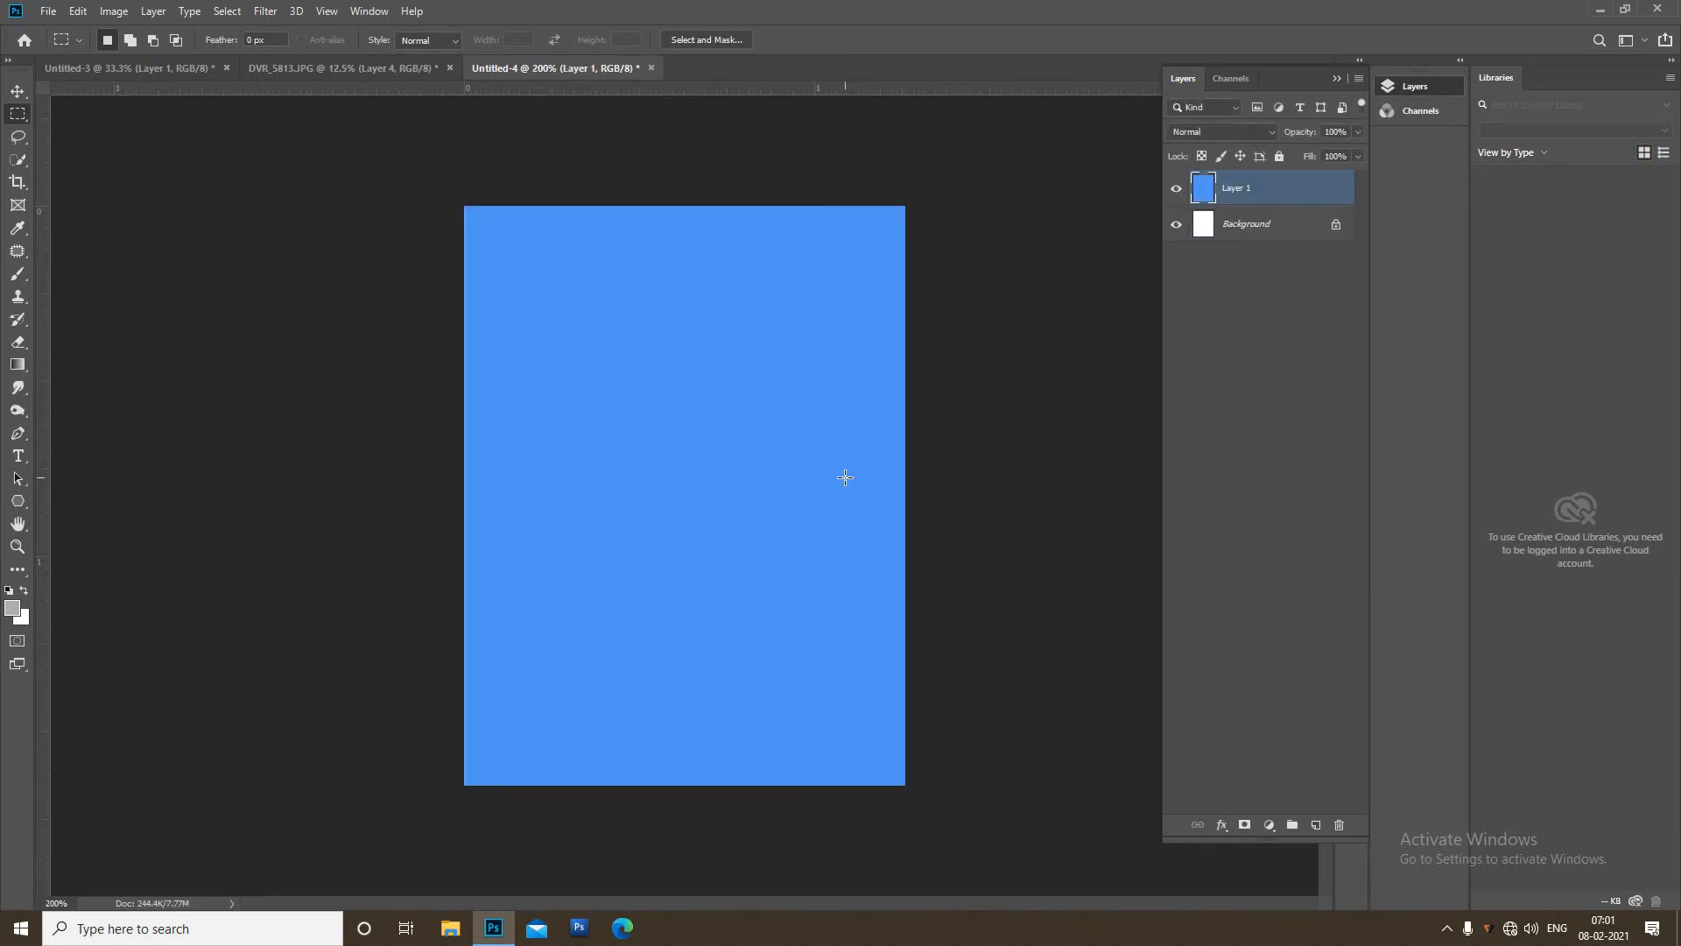
key("ctrl+t")
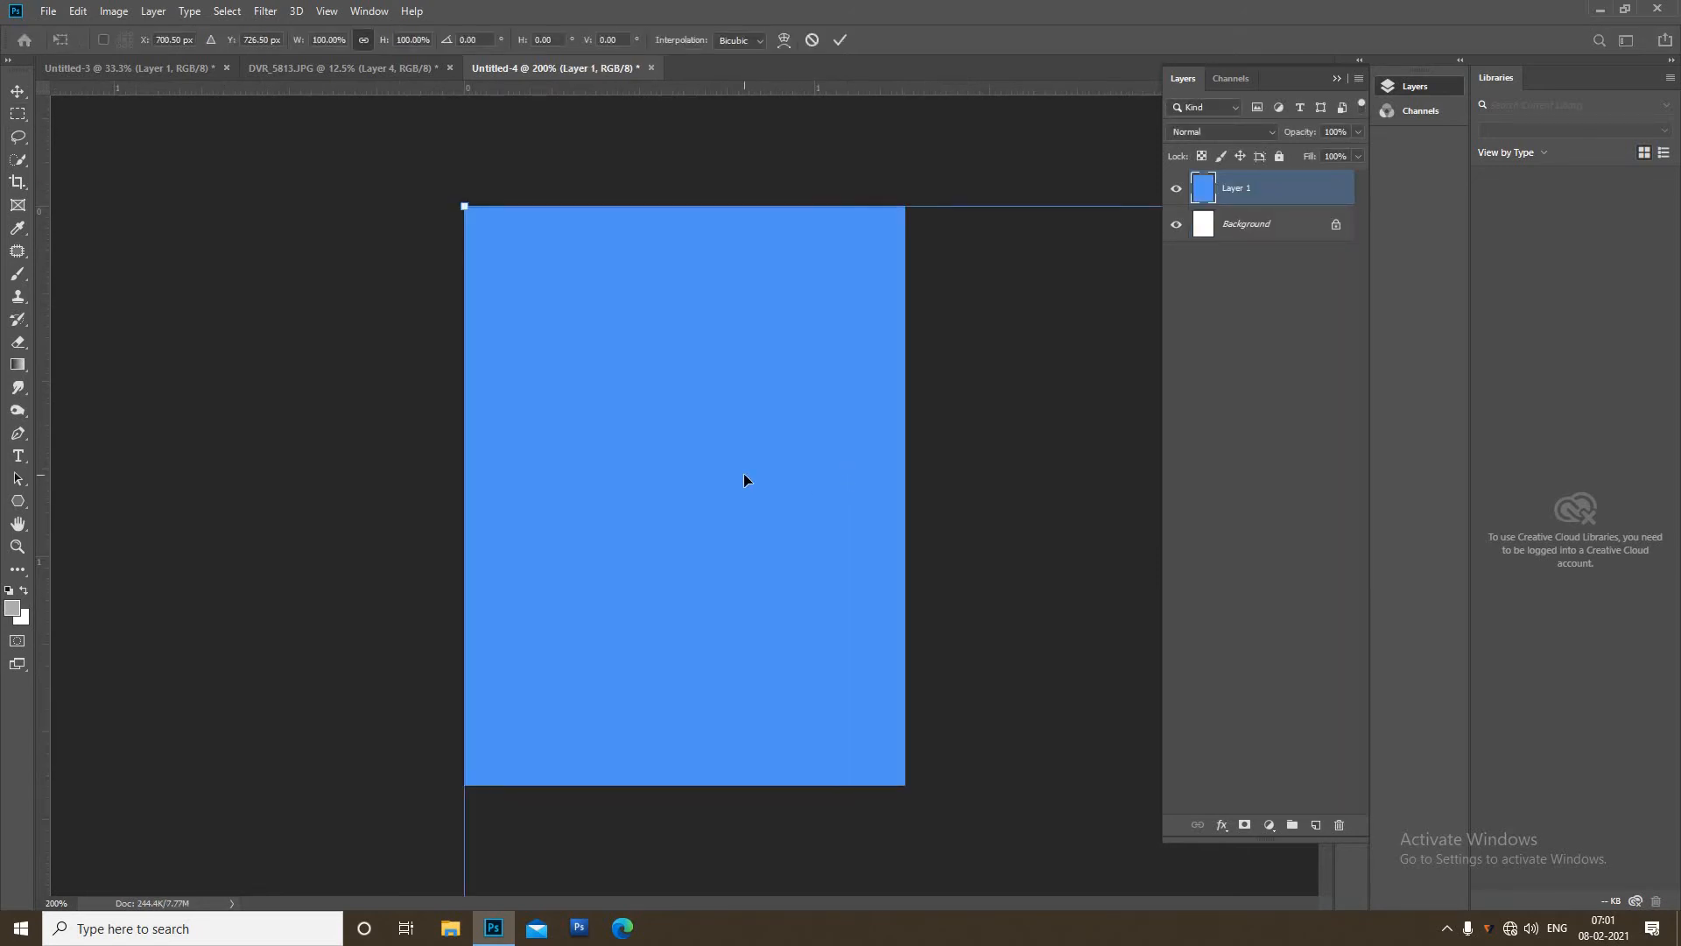
left_click_drag(462, 203, 473, 258)
left_click_drag(303, 133, 657, 584)
left_click_drag(954, 734, 587, 333)
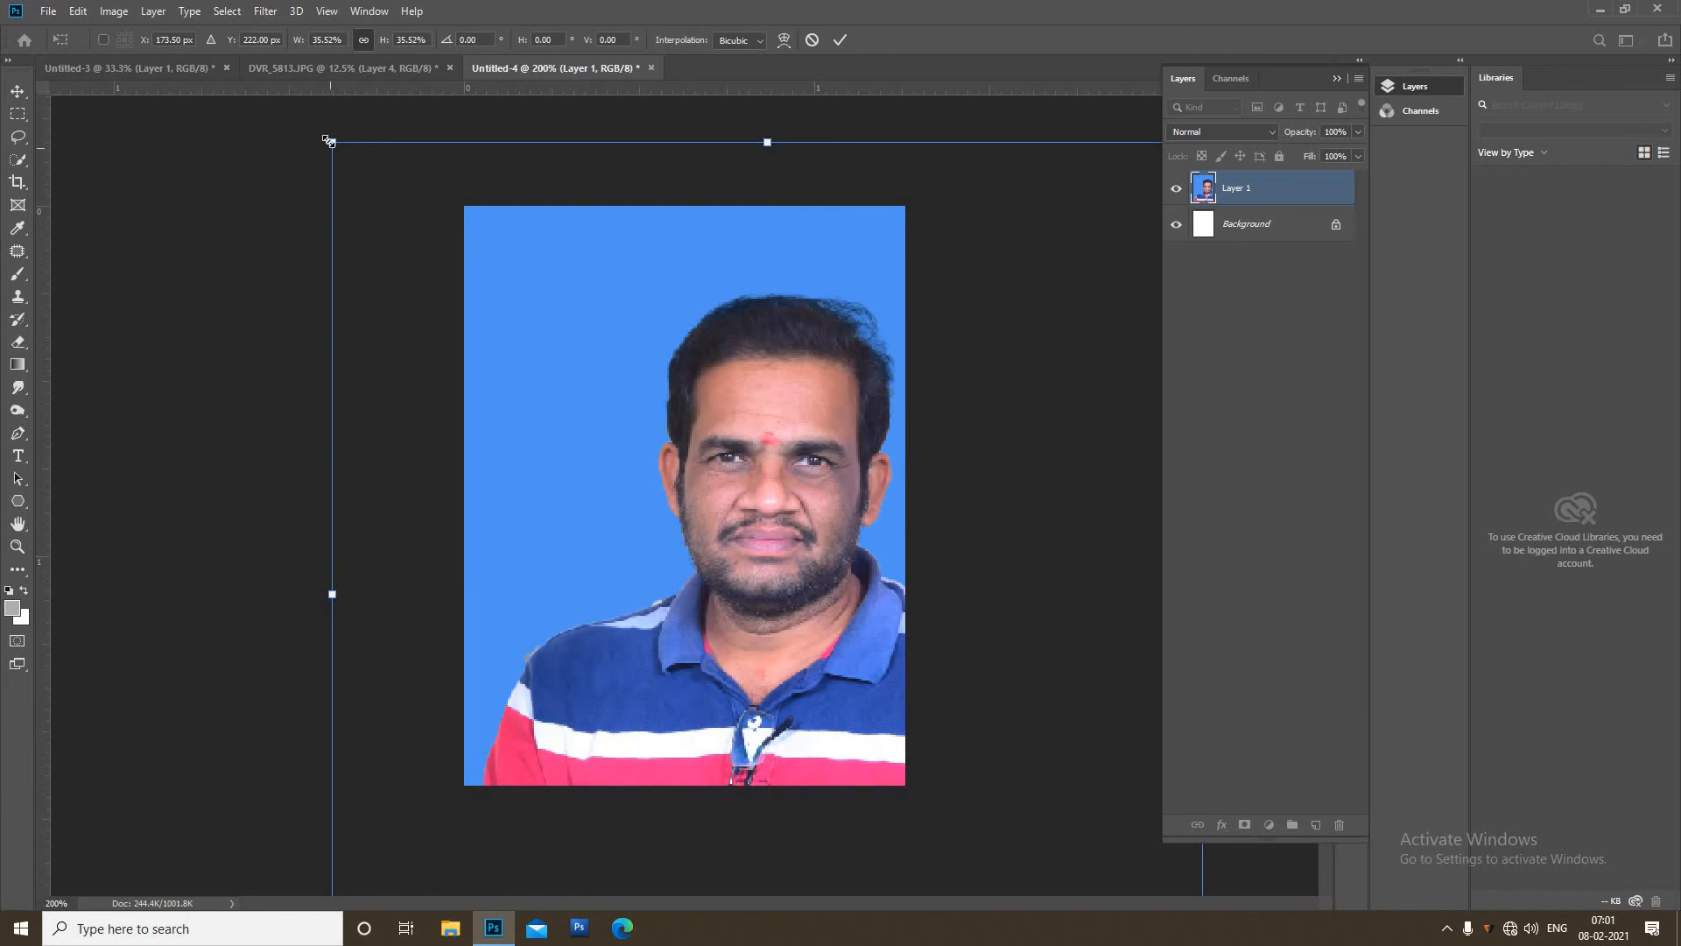
Step: Rescale the portrait to about 30.6%, rotate it about 0.7° counterclockwise and center the head and shoulders on the canvas
left_click_drag(329, 142, 452, 342)
left_click_drag(712, 460, 602, 374)
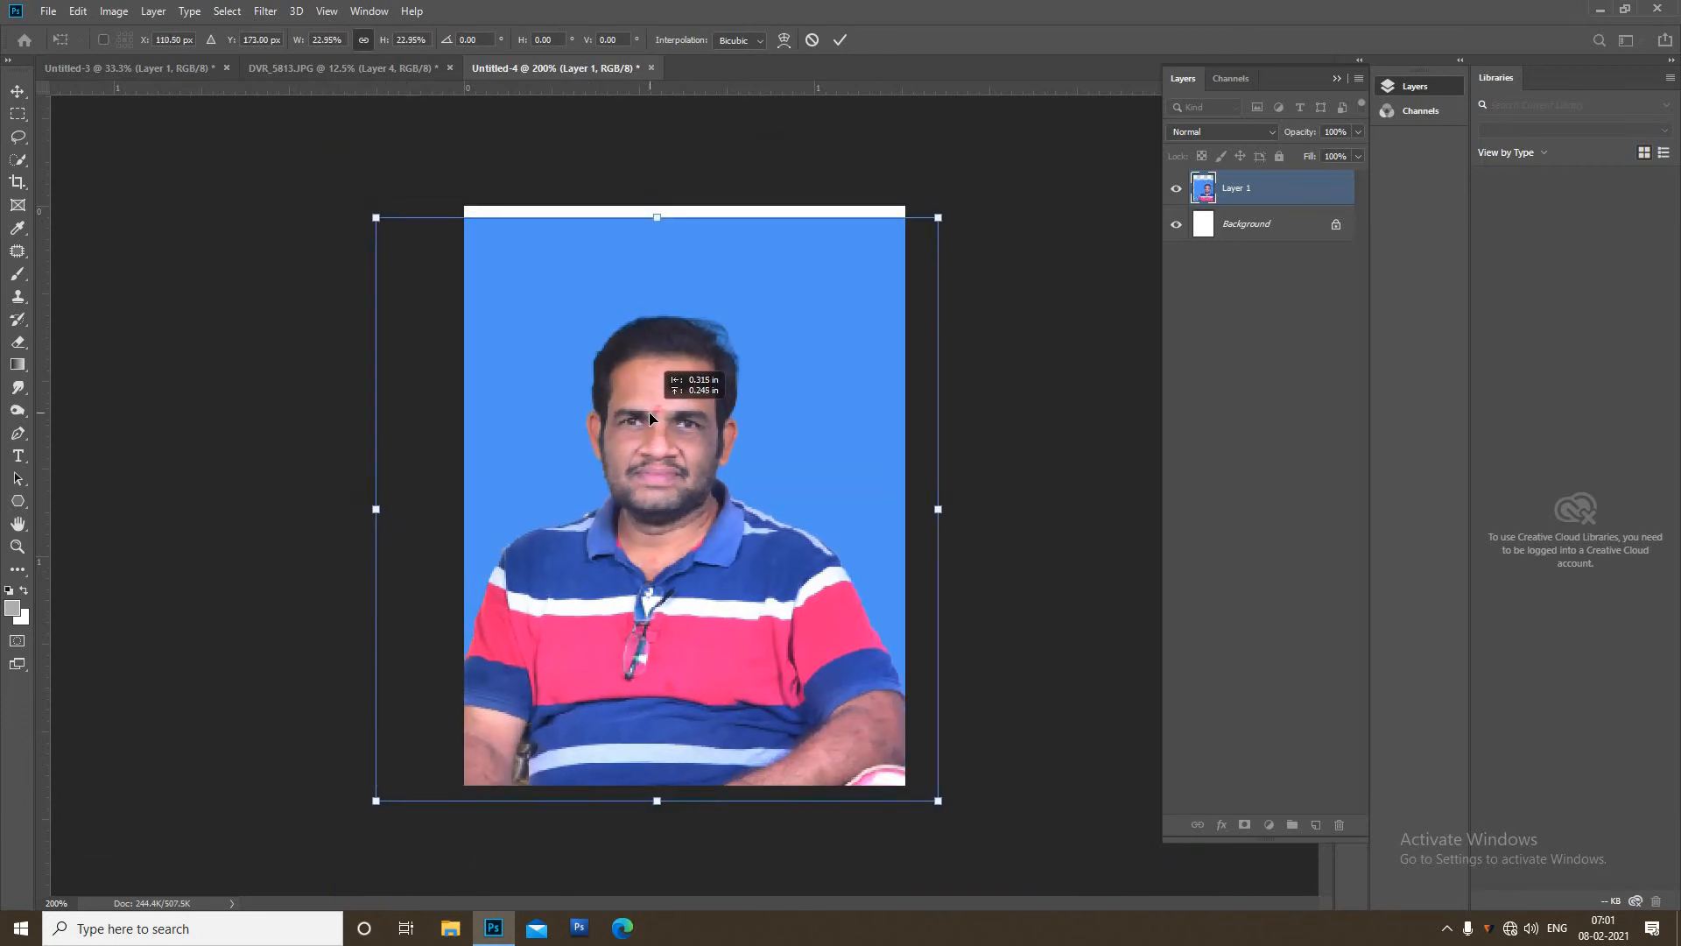
left_click_drag(1002, 330, 1007, 323)
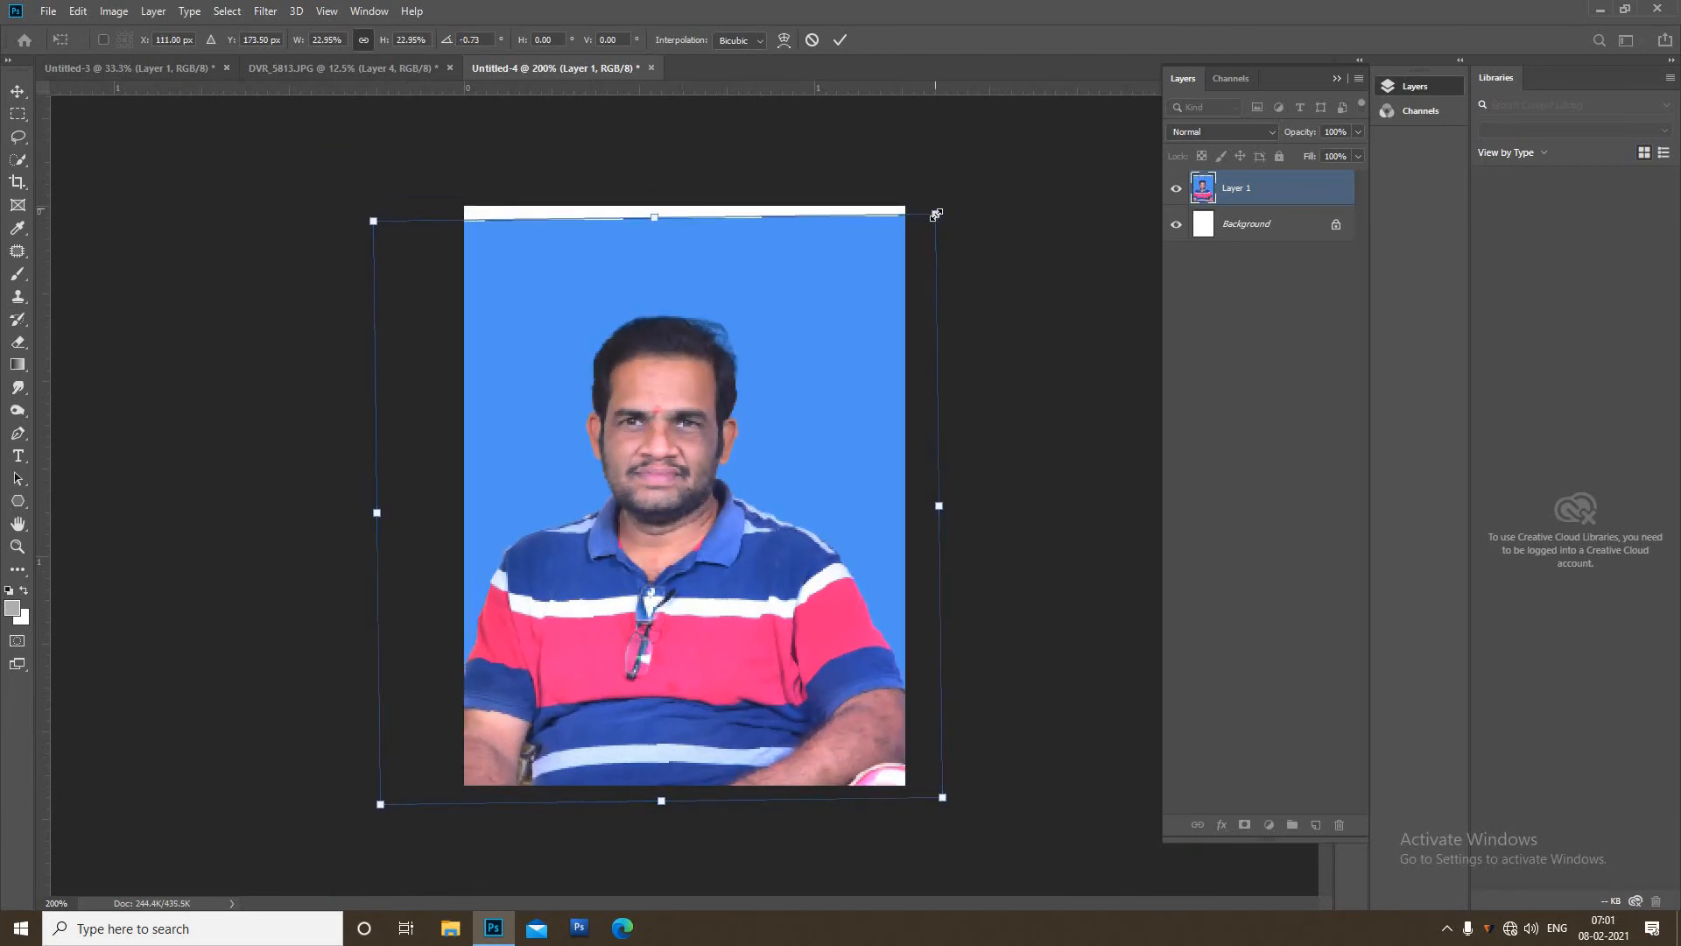
left_click_drag(936, 214, 1028, 115)
left_click_drag(793, 419, 818, 403)
Step: Enlarge the portrait to about 31.6%, rotate it to about 1.8° counterclockwise and nudge it so the head sits centered on the canvas
key("ctrl+minus")
key("ctrl+minus")
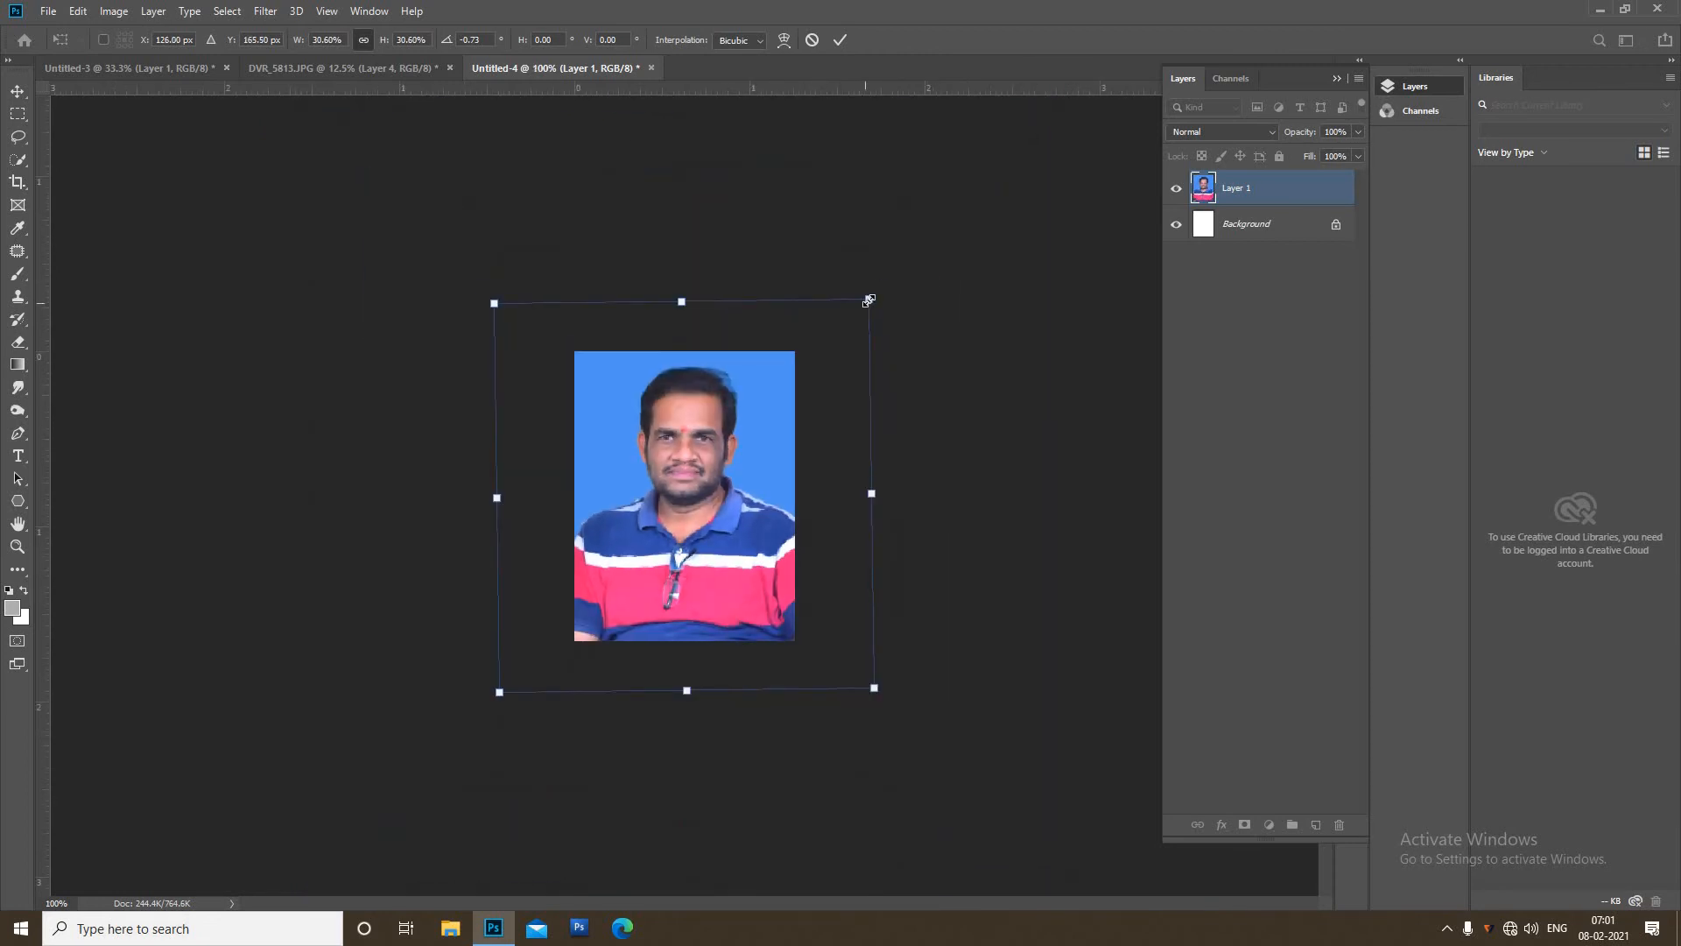
left_click_drag(869, 300, 875, 294)
left_click_drag(749, 401, 749, 409)
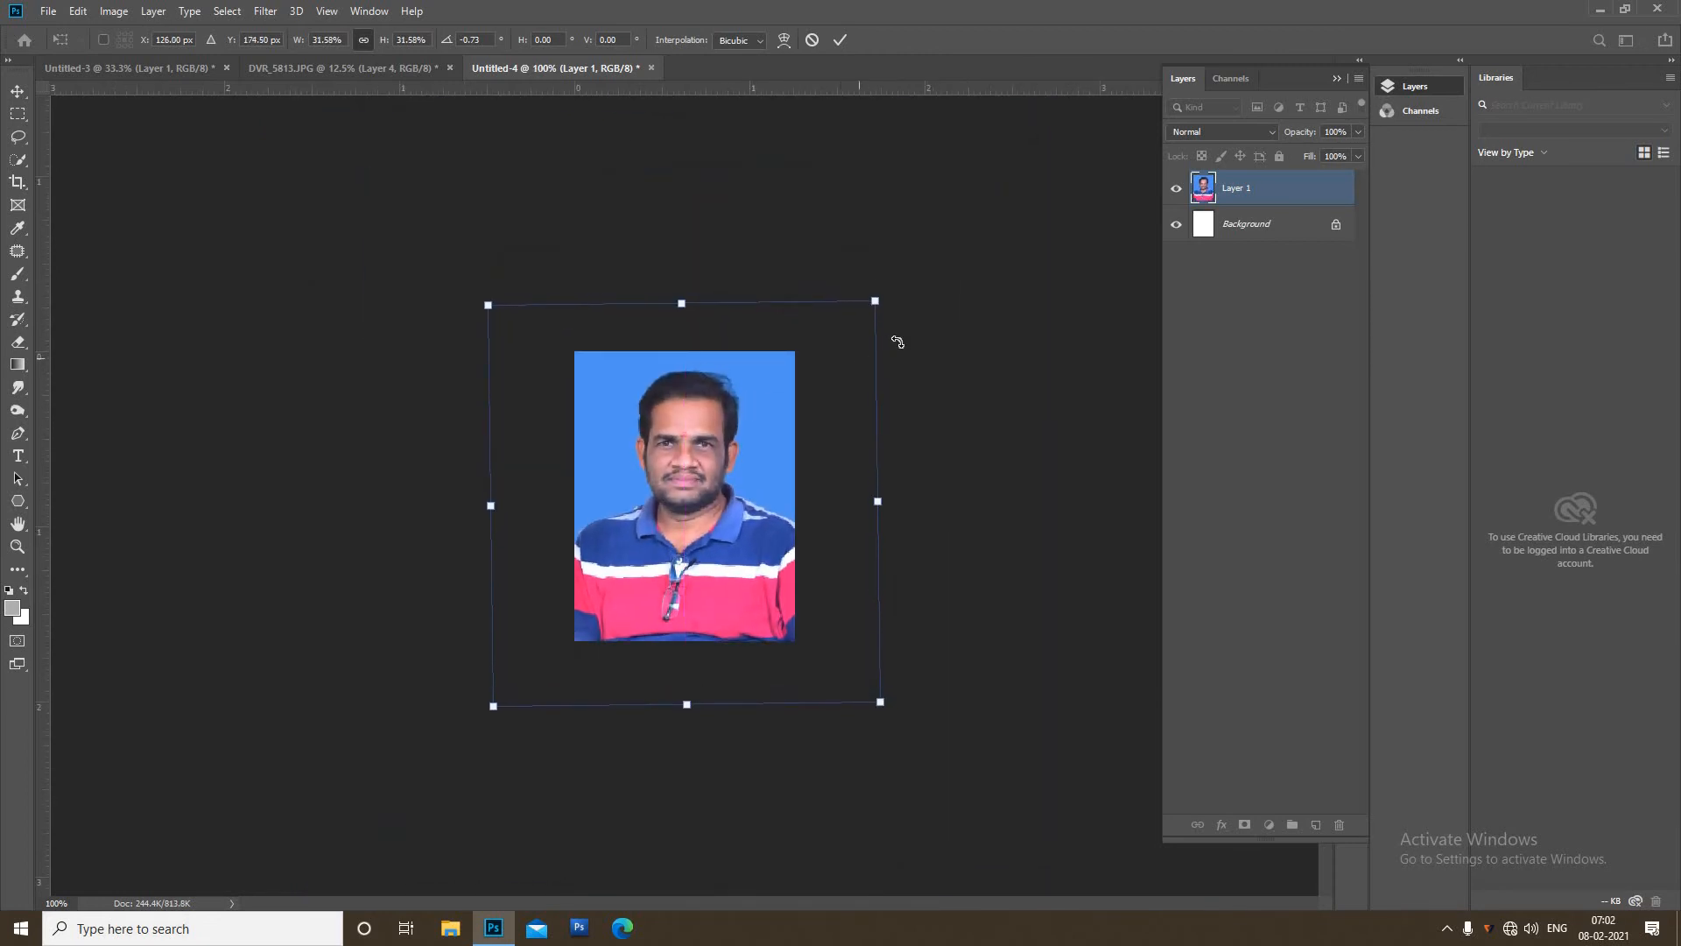
left_click_drag(900, 338, 903, 331)
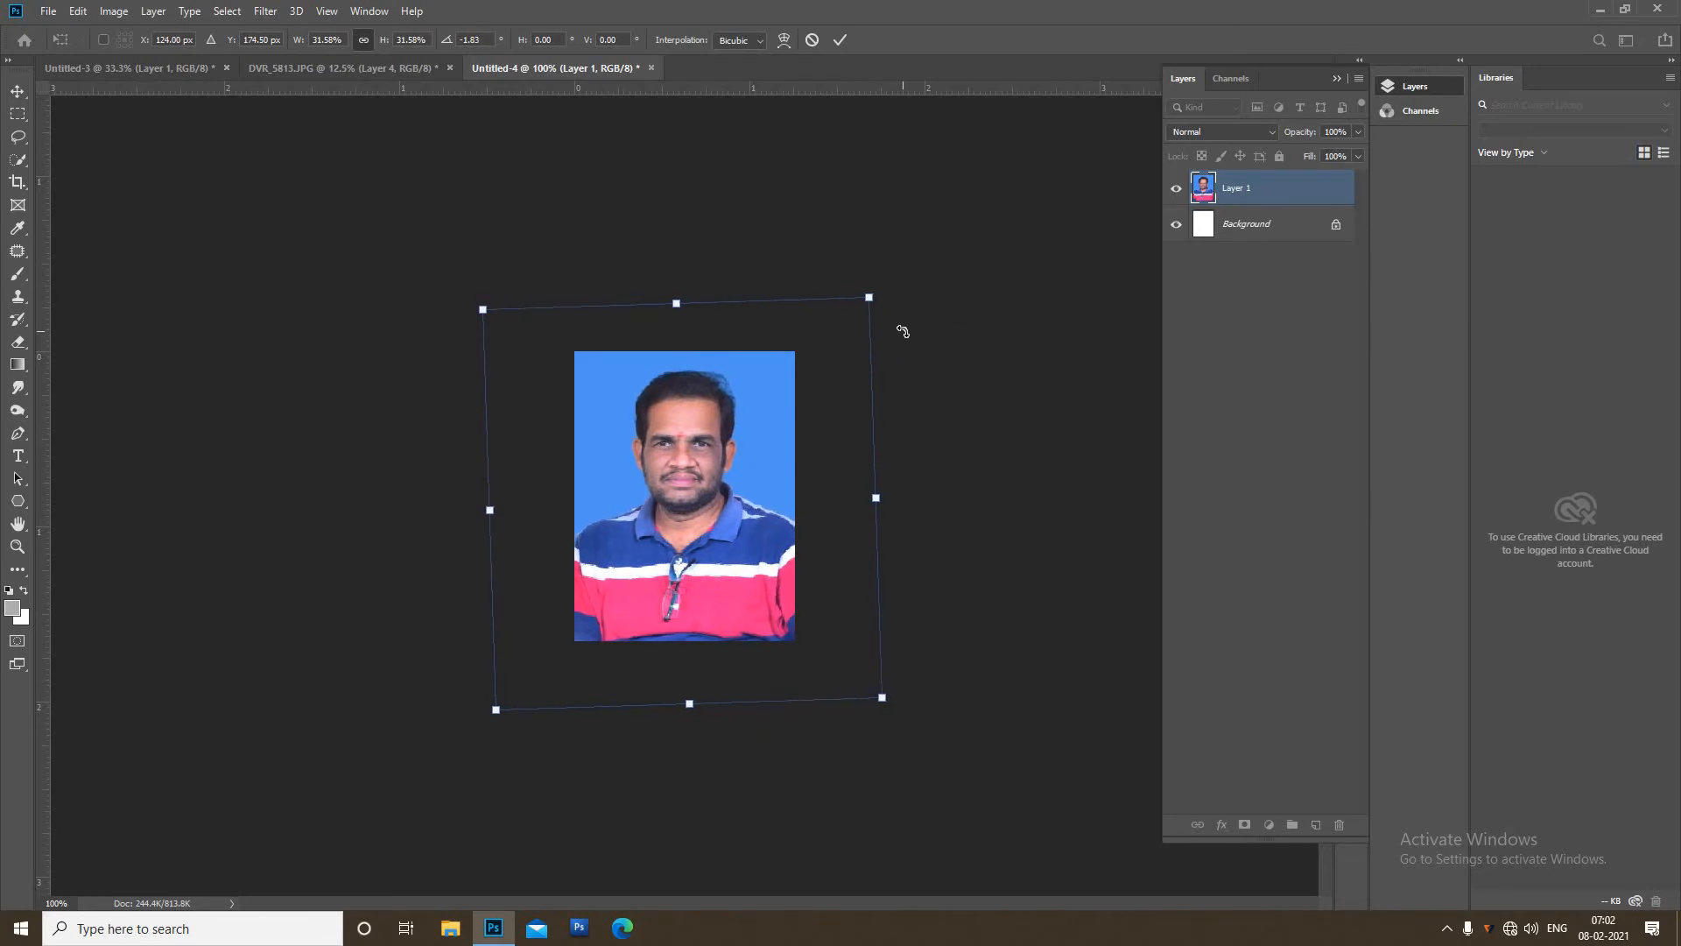
key("Left")
key("Left")
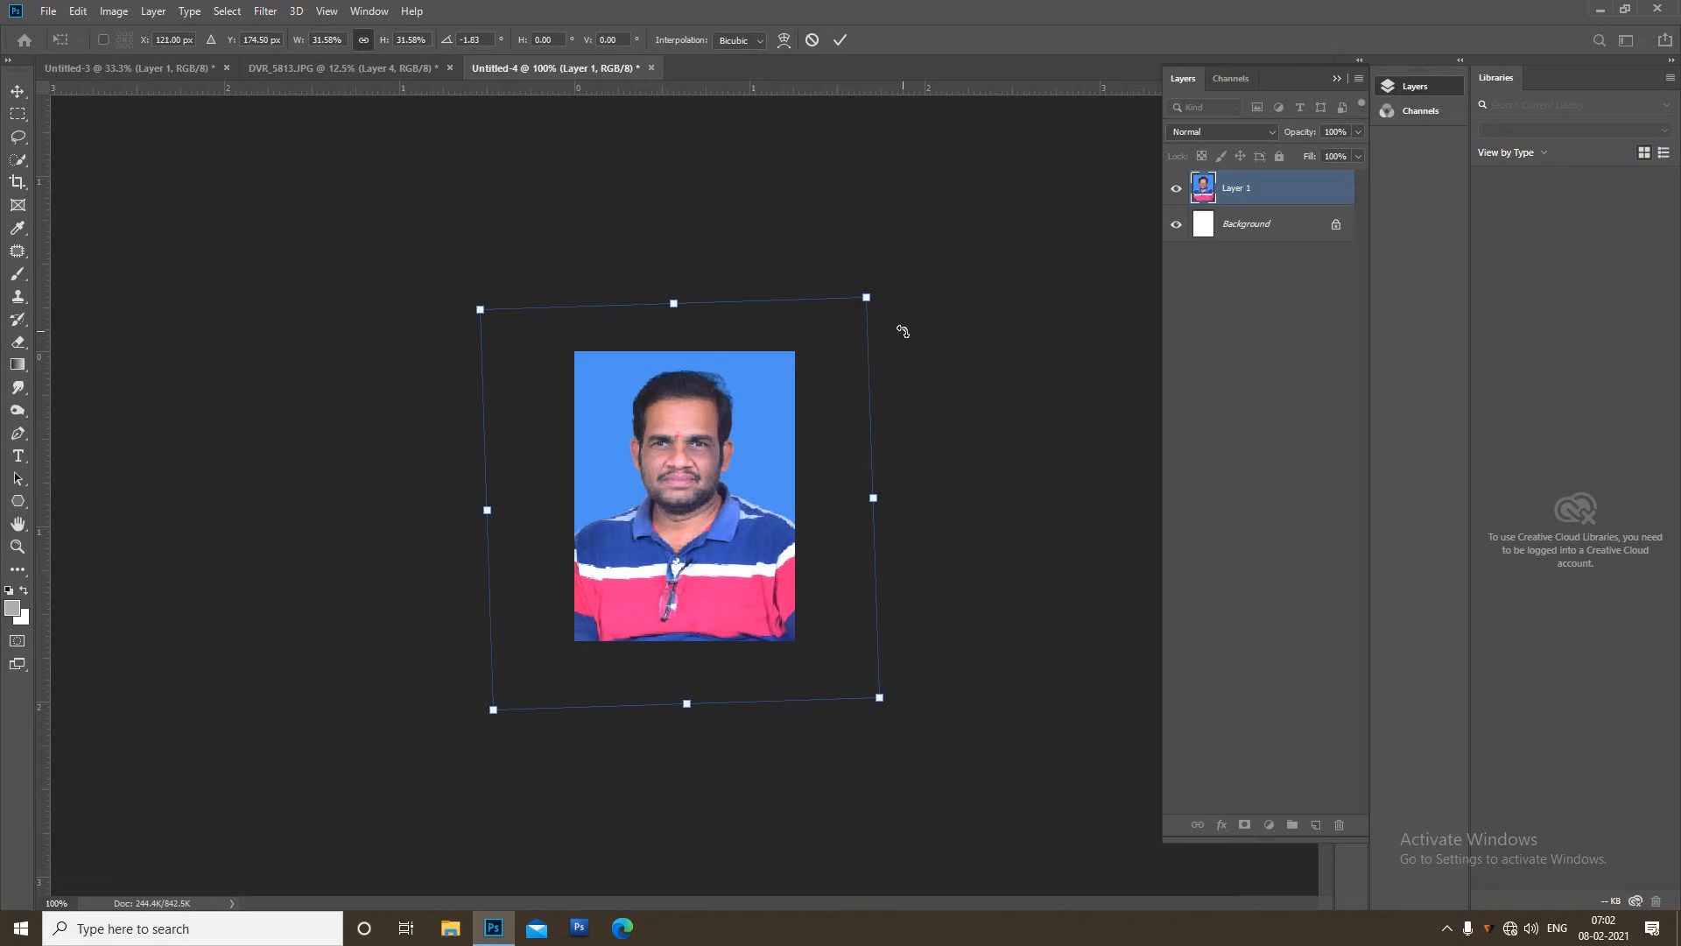
key("Right")
key("Up")
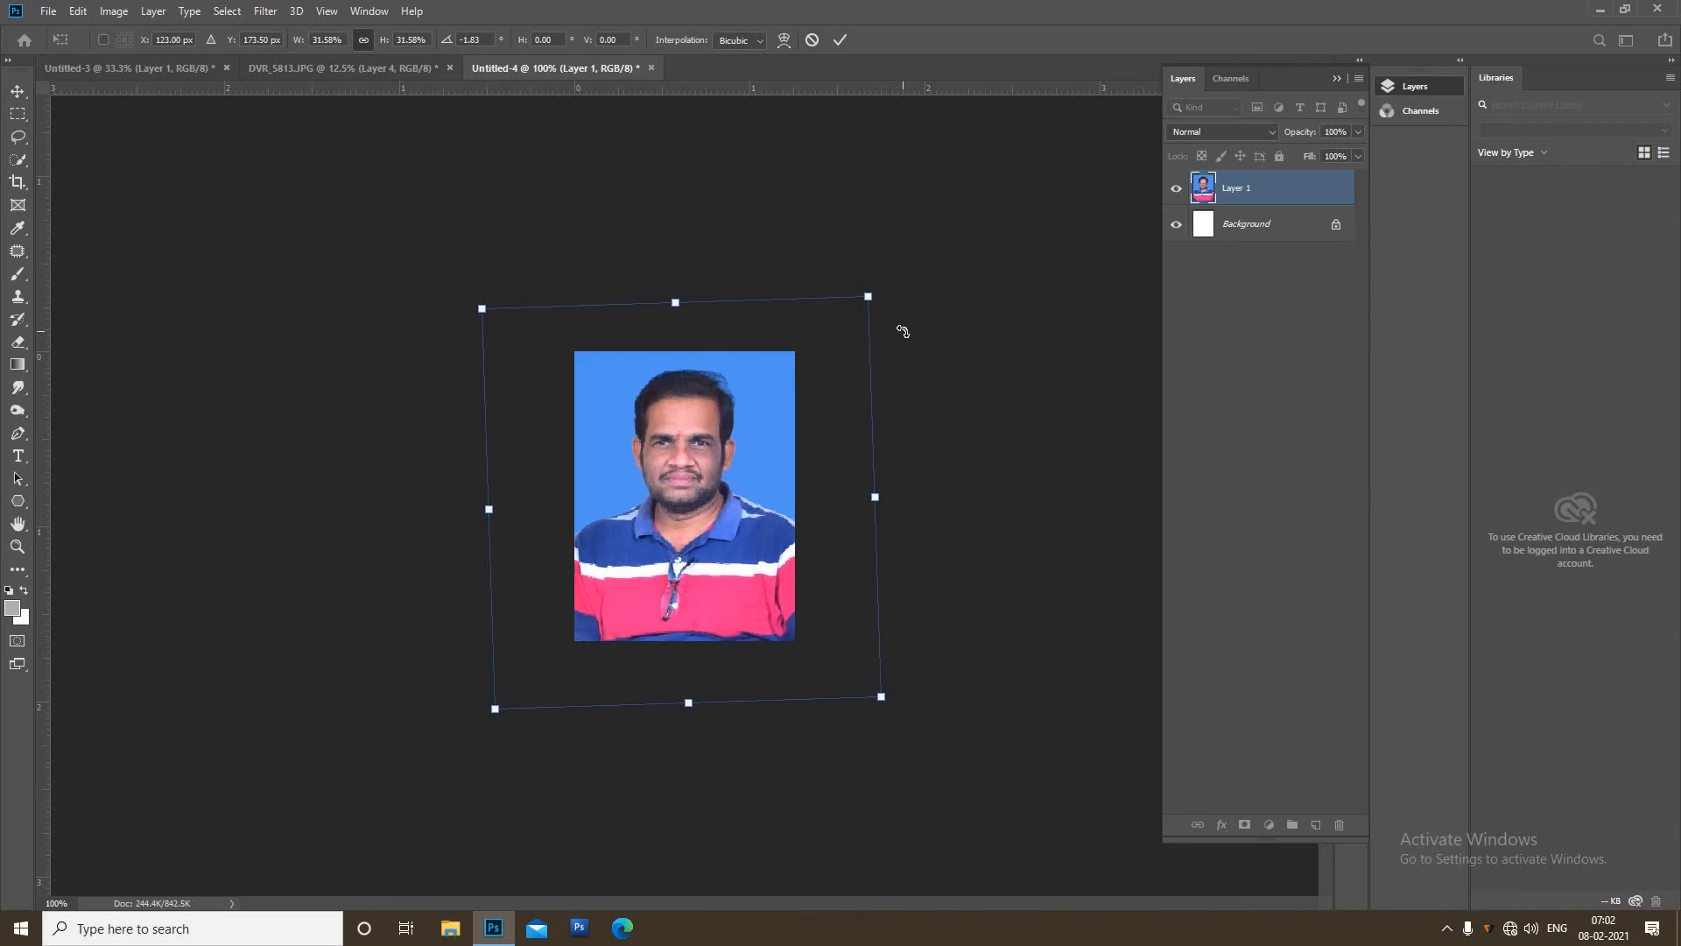
key("Return")
Step: Merge the portrait with the background and convert the merged Background into a regular layer named Layer 0
key("m")
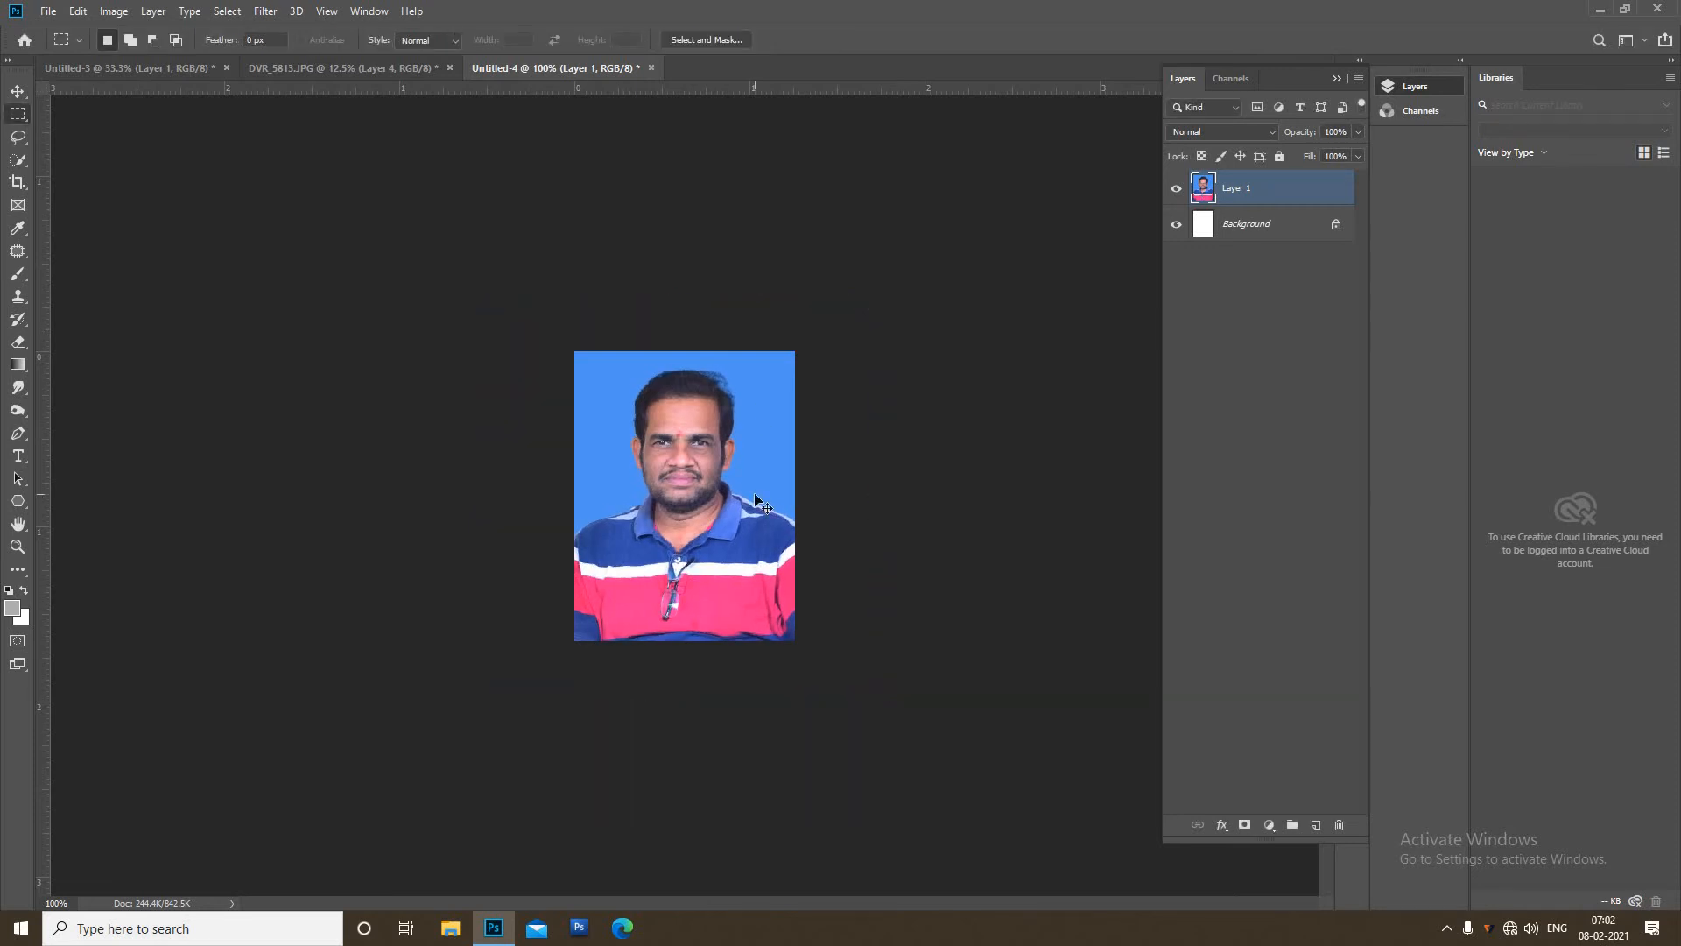
key("ctrl+e")
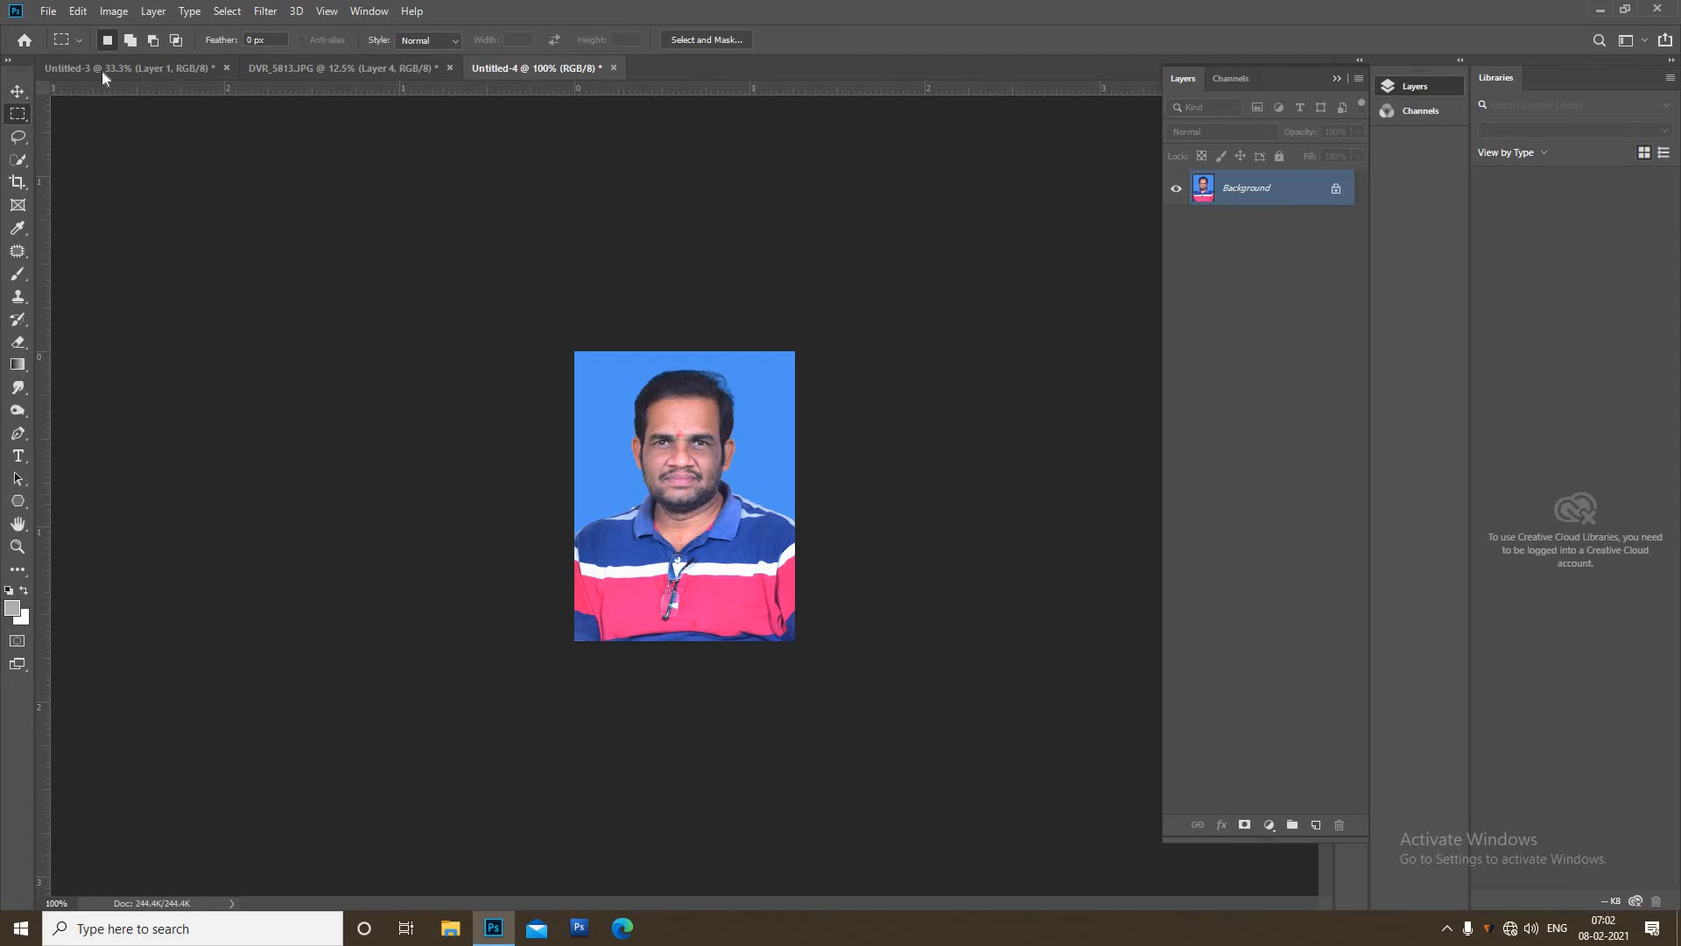
left_click(78, 12)
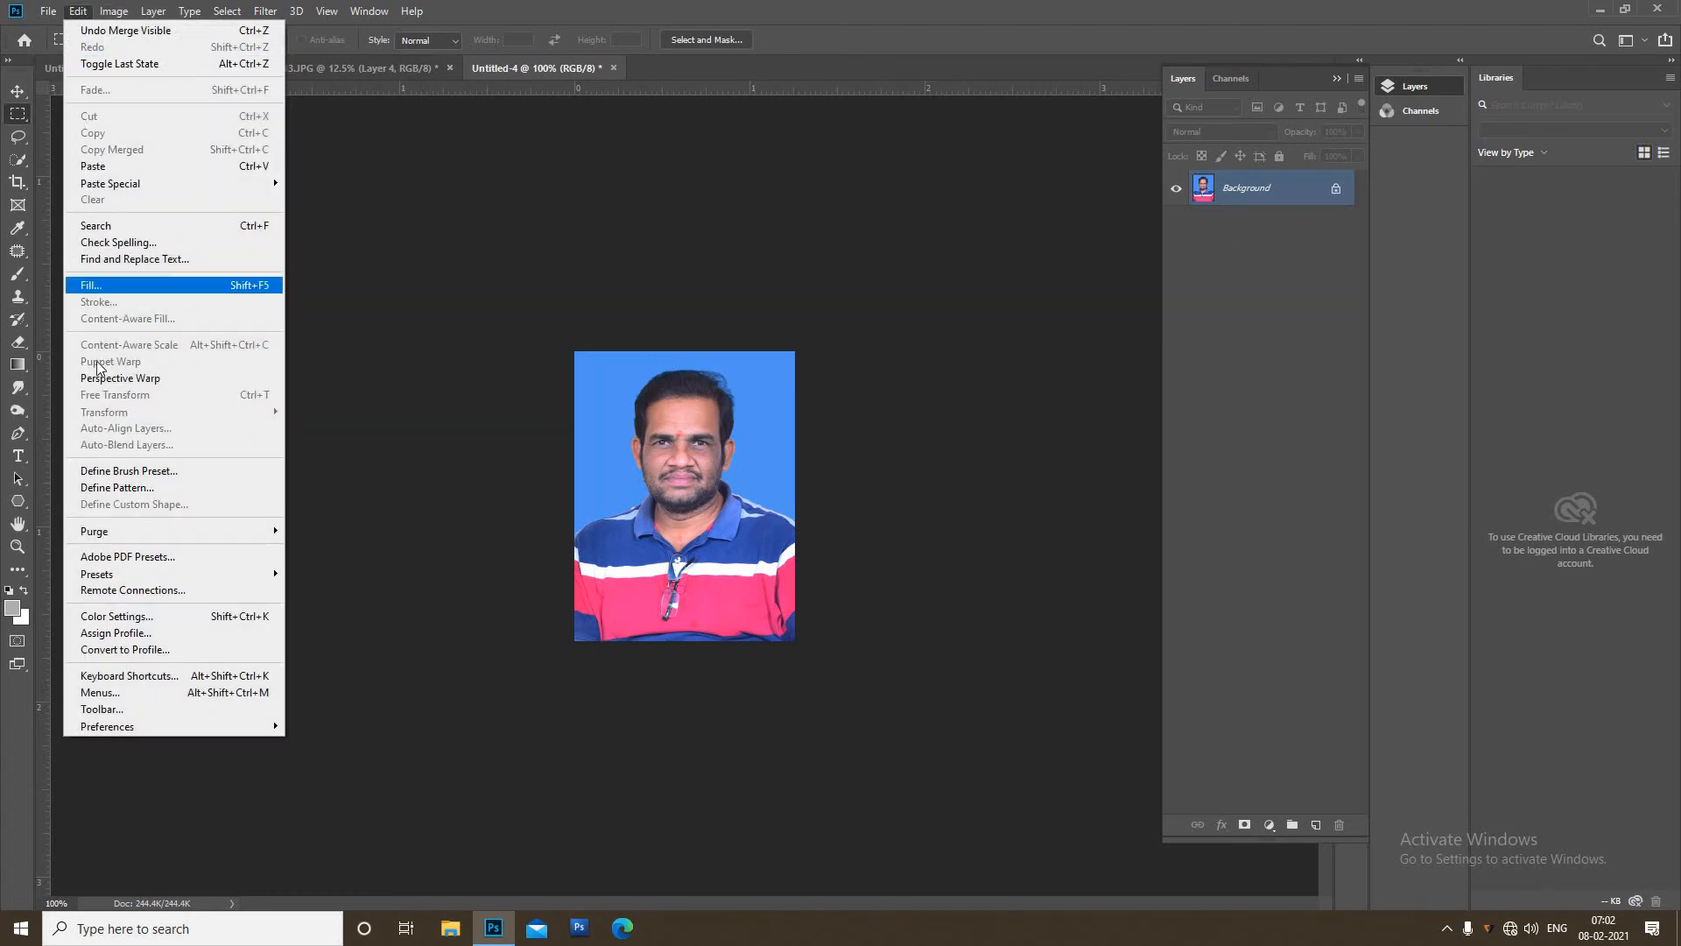
left_click(390, 277)
double_click(1338, 189)
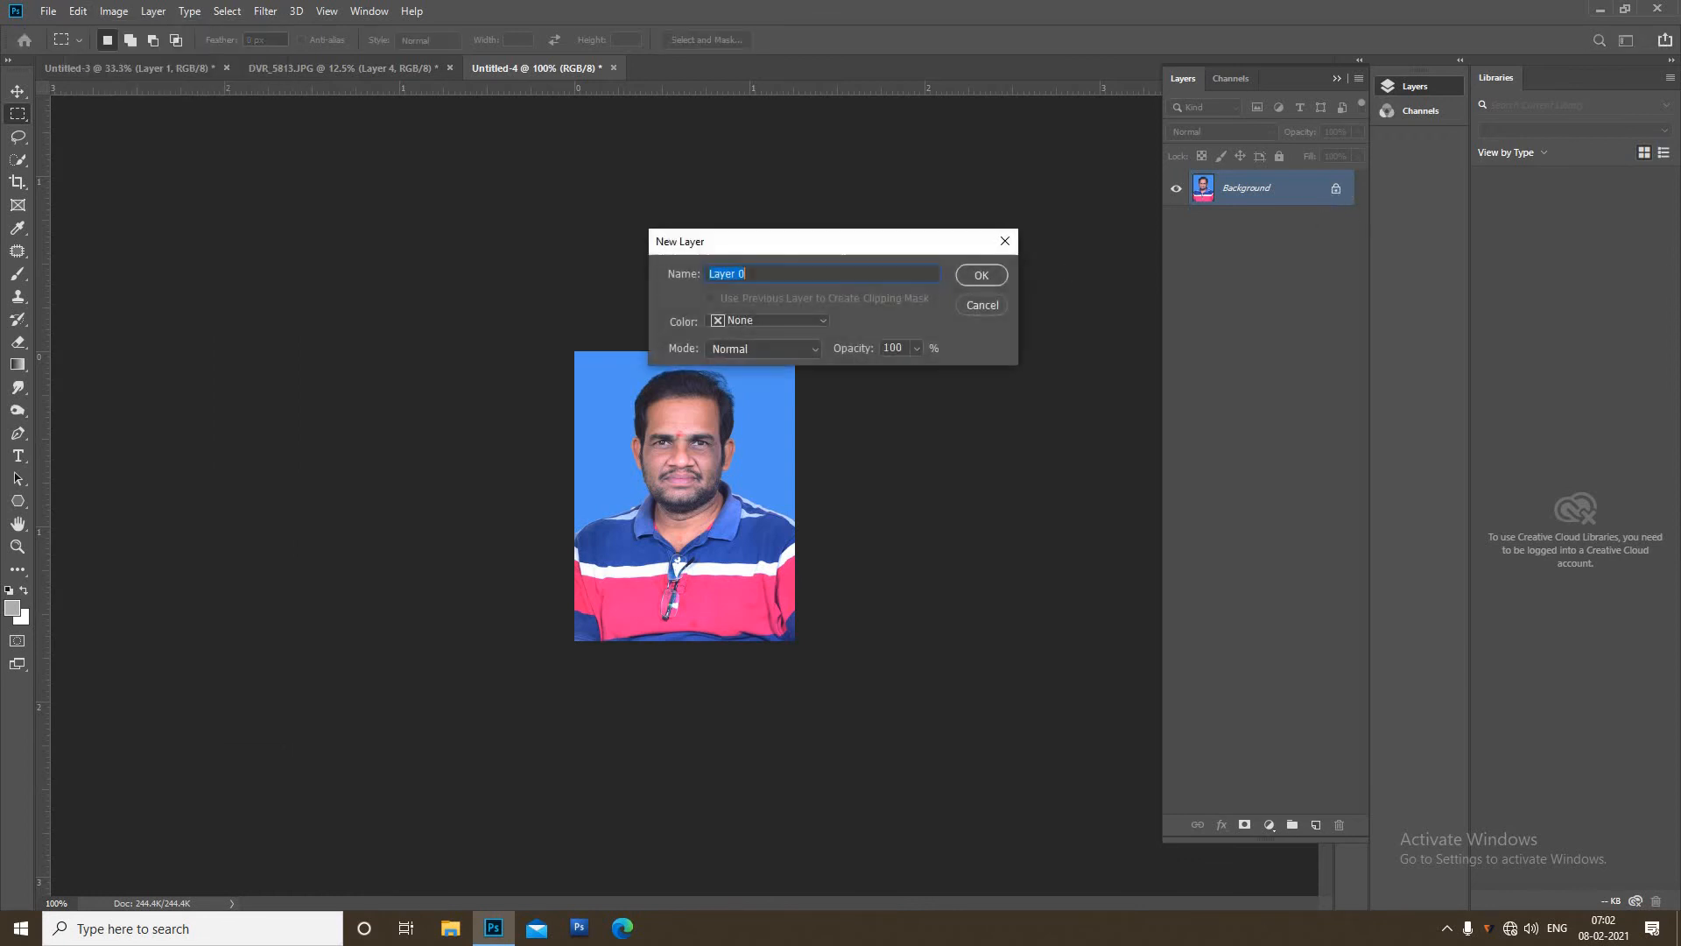
left_click(998, 276)
Step: Add a 2 px black stroke positioned inside the edges of the passport photo layer
key("h")
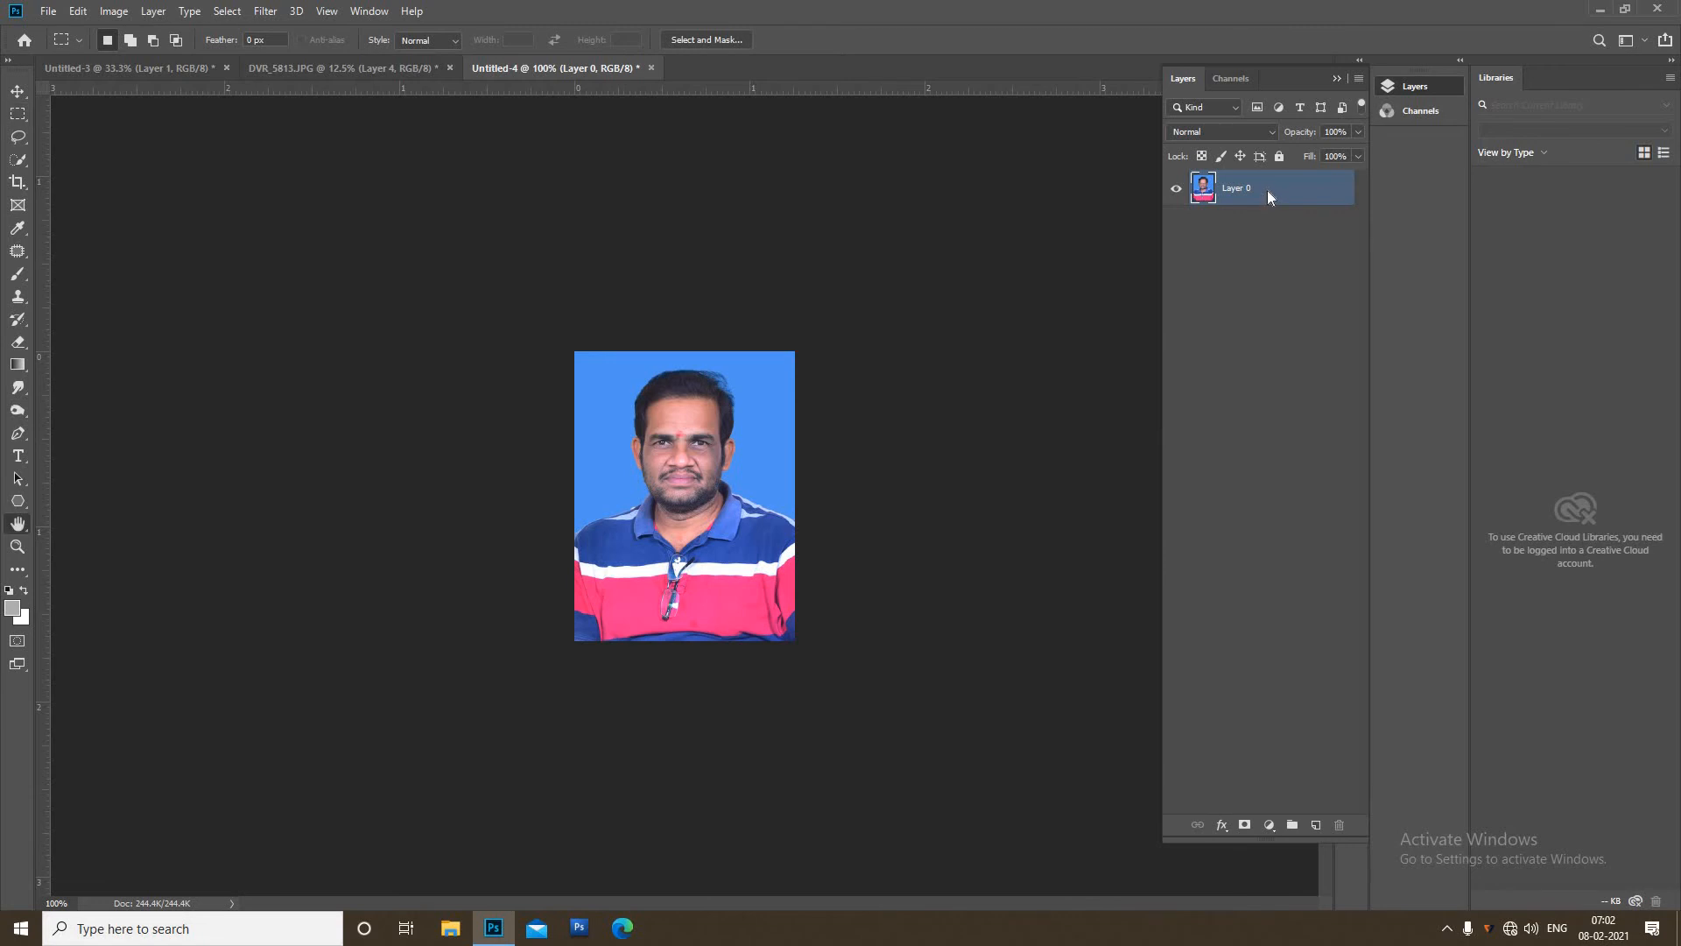
double_click(1268, 193)
left_click(997, 260)
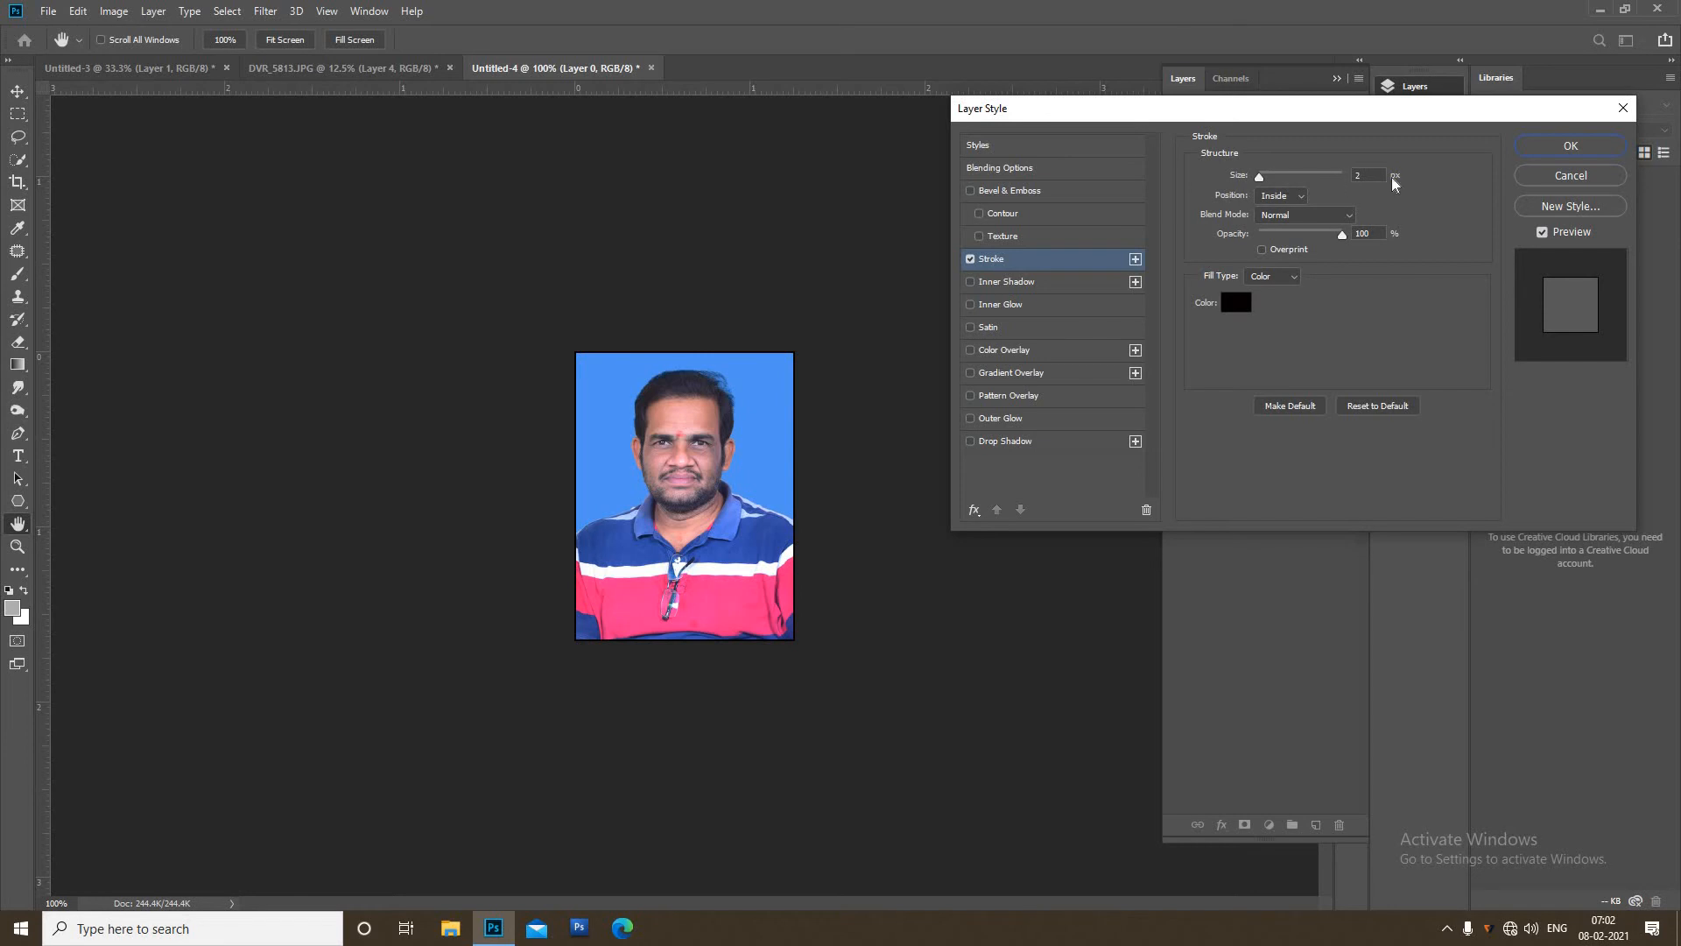
left_click(1537, 150)
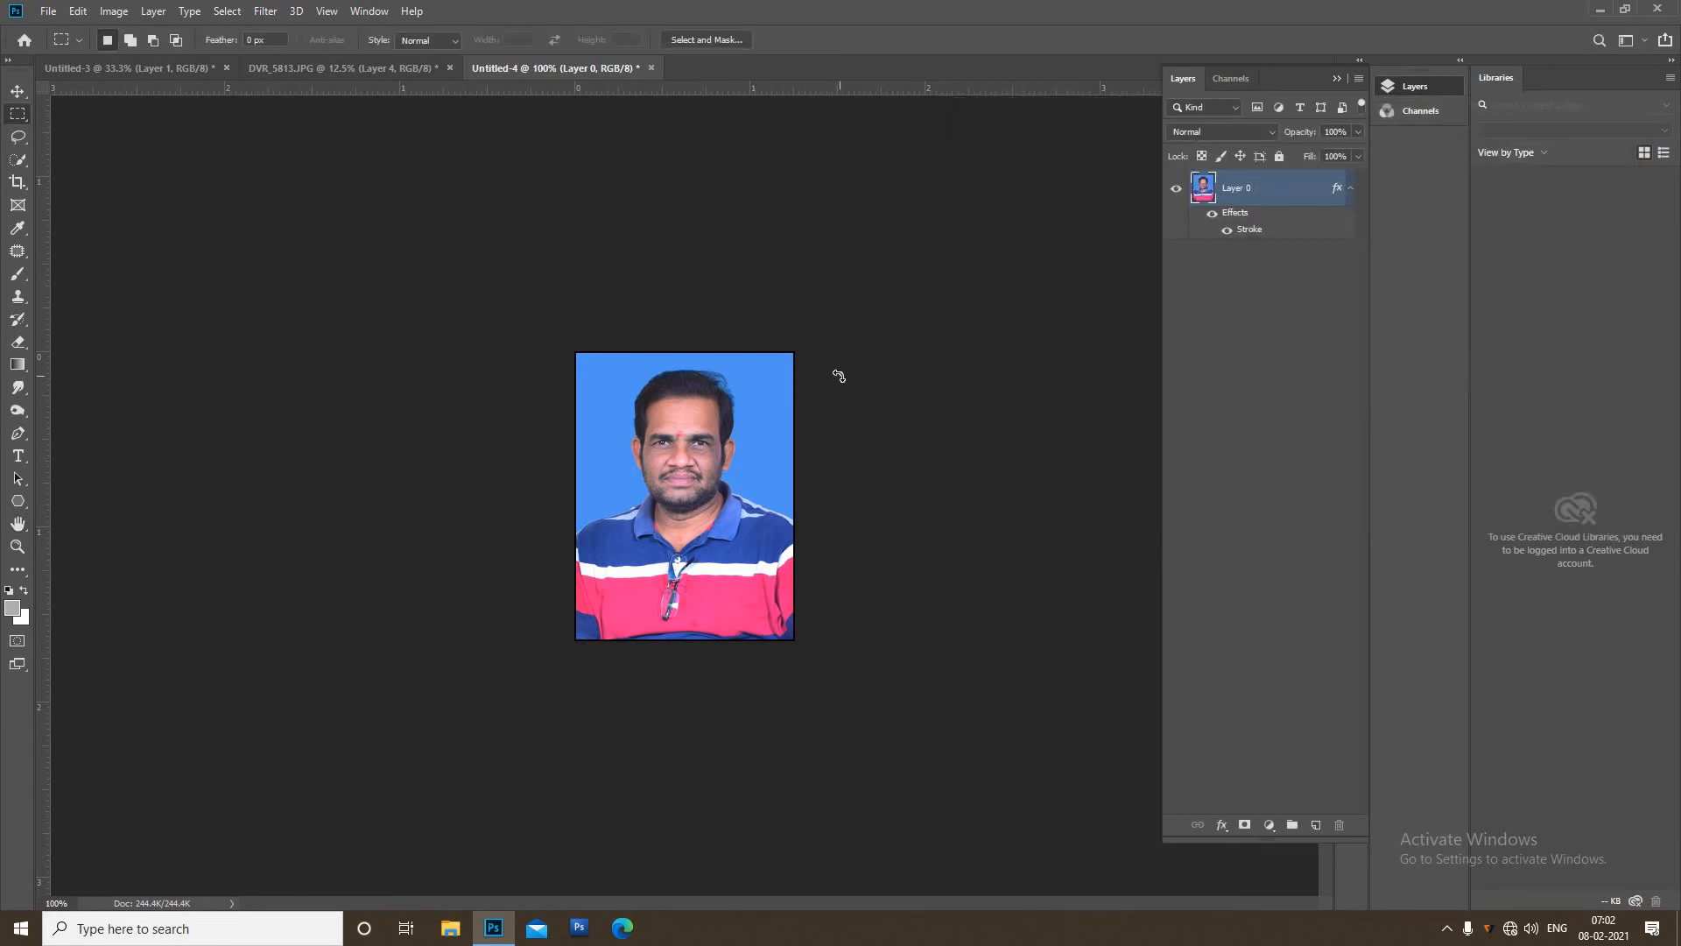
Step: Scale the bordered photo down to about 97.9% around its center, leaving a thin margin on all sides
key("ctrl+t")
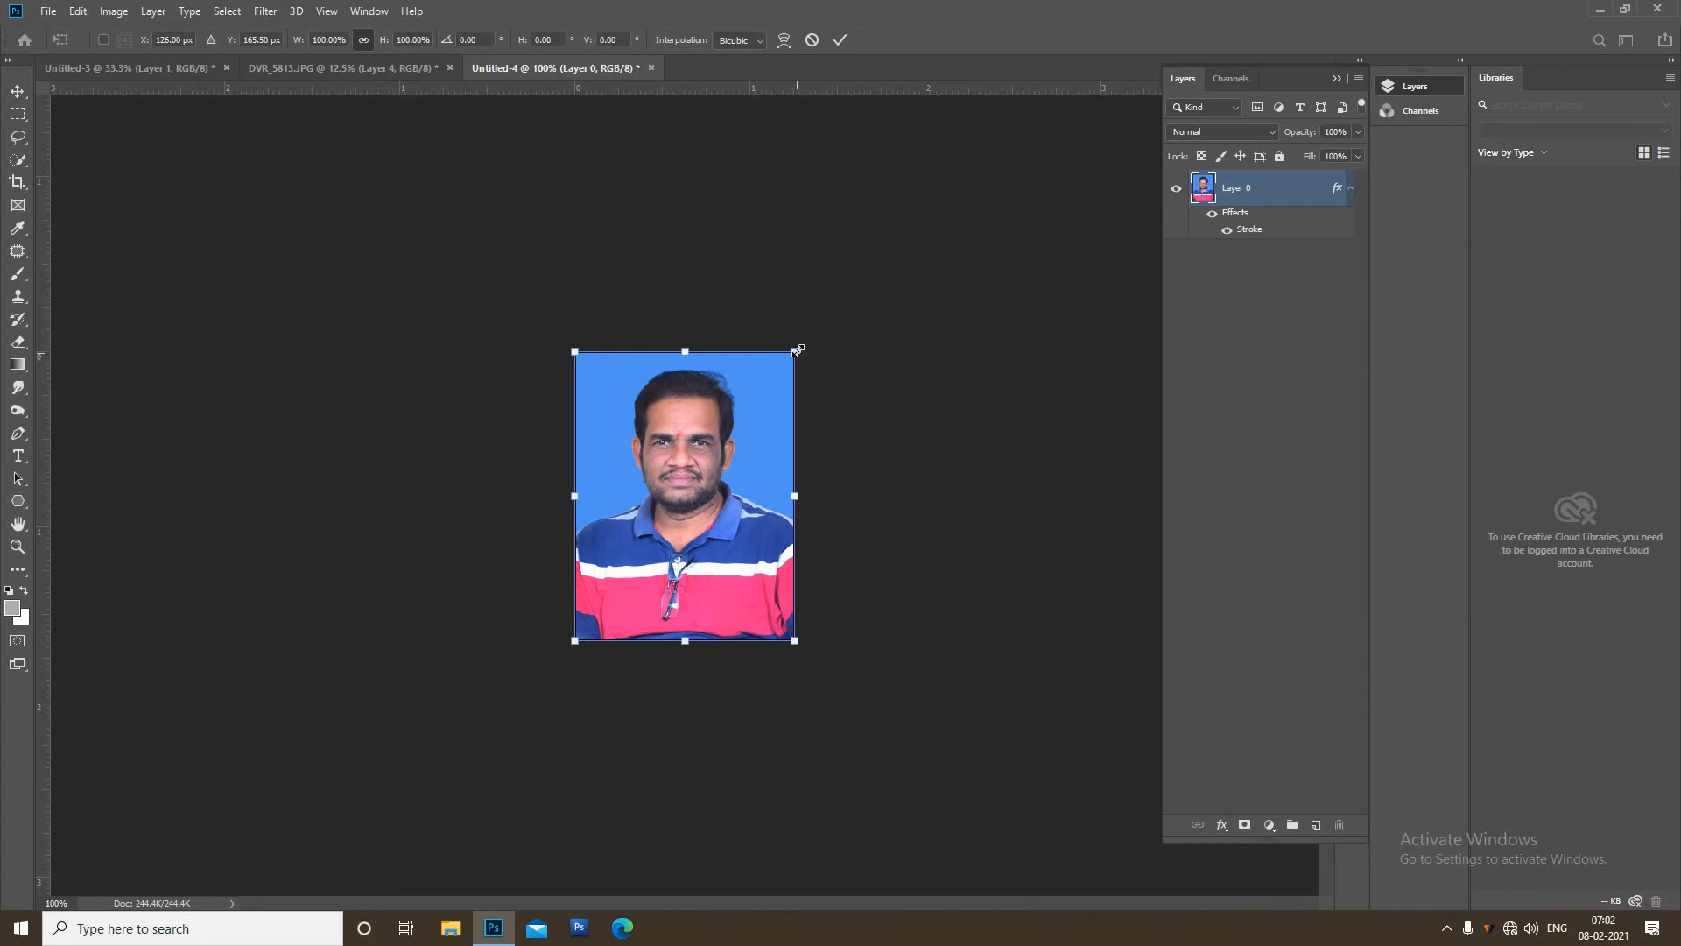
left_click_drag(796, 352, 794, 354)
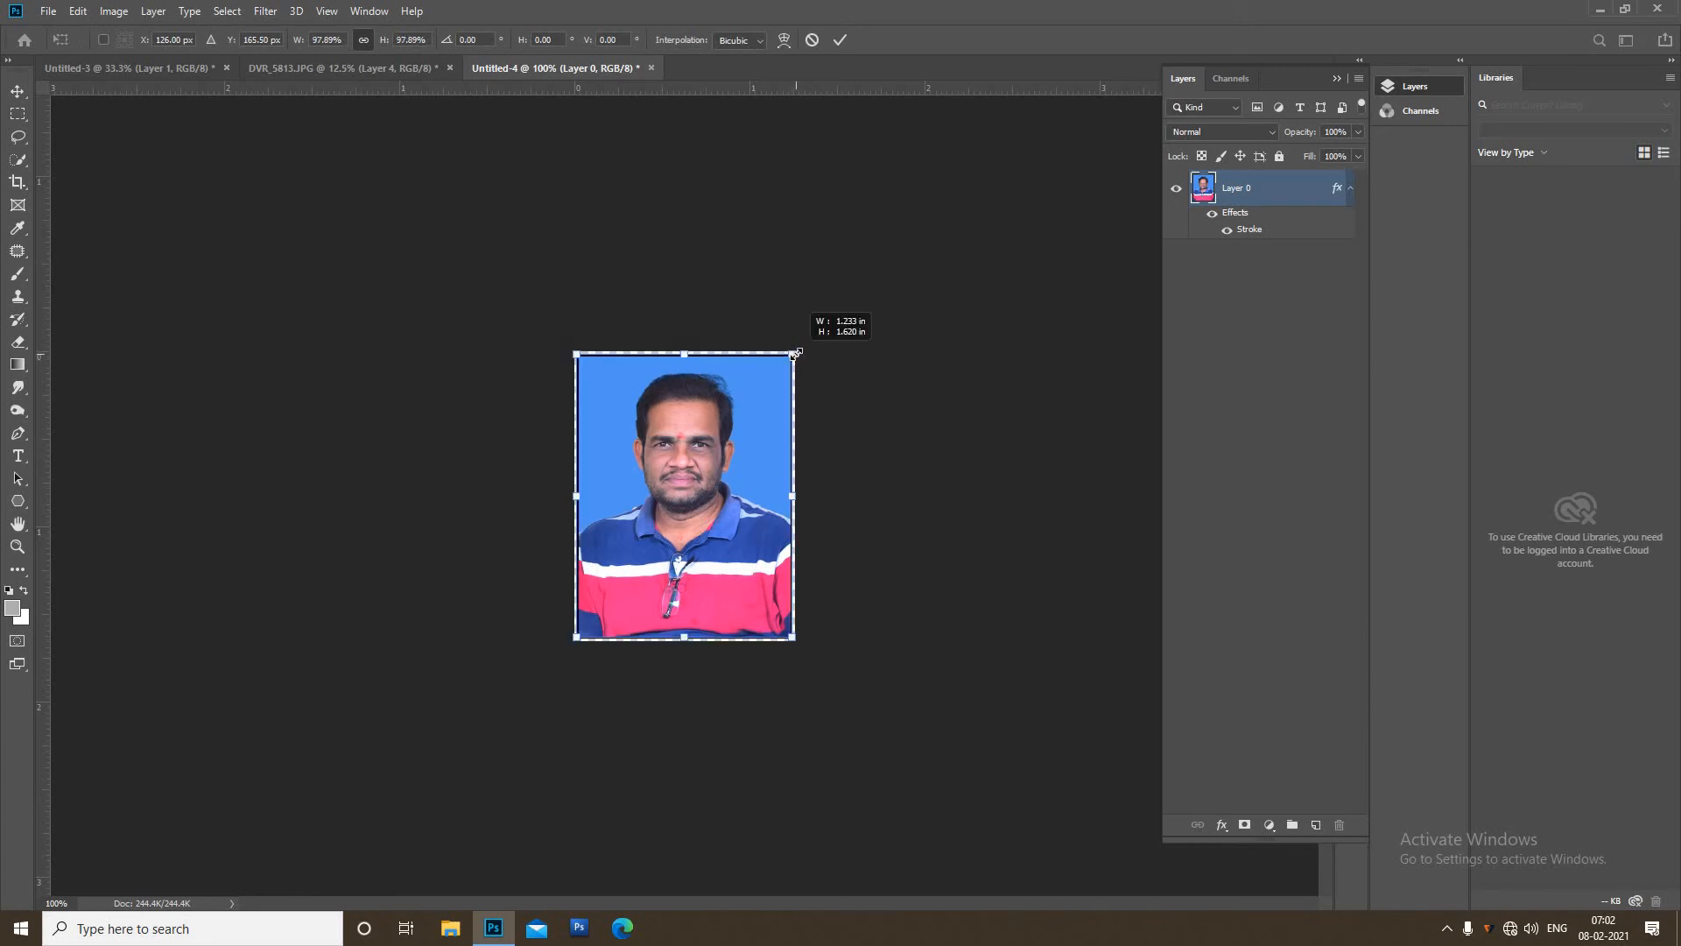
key("Return")
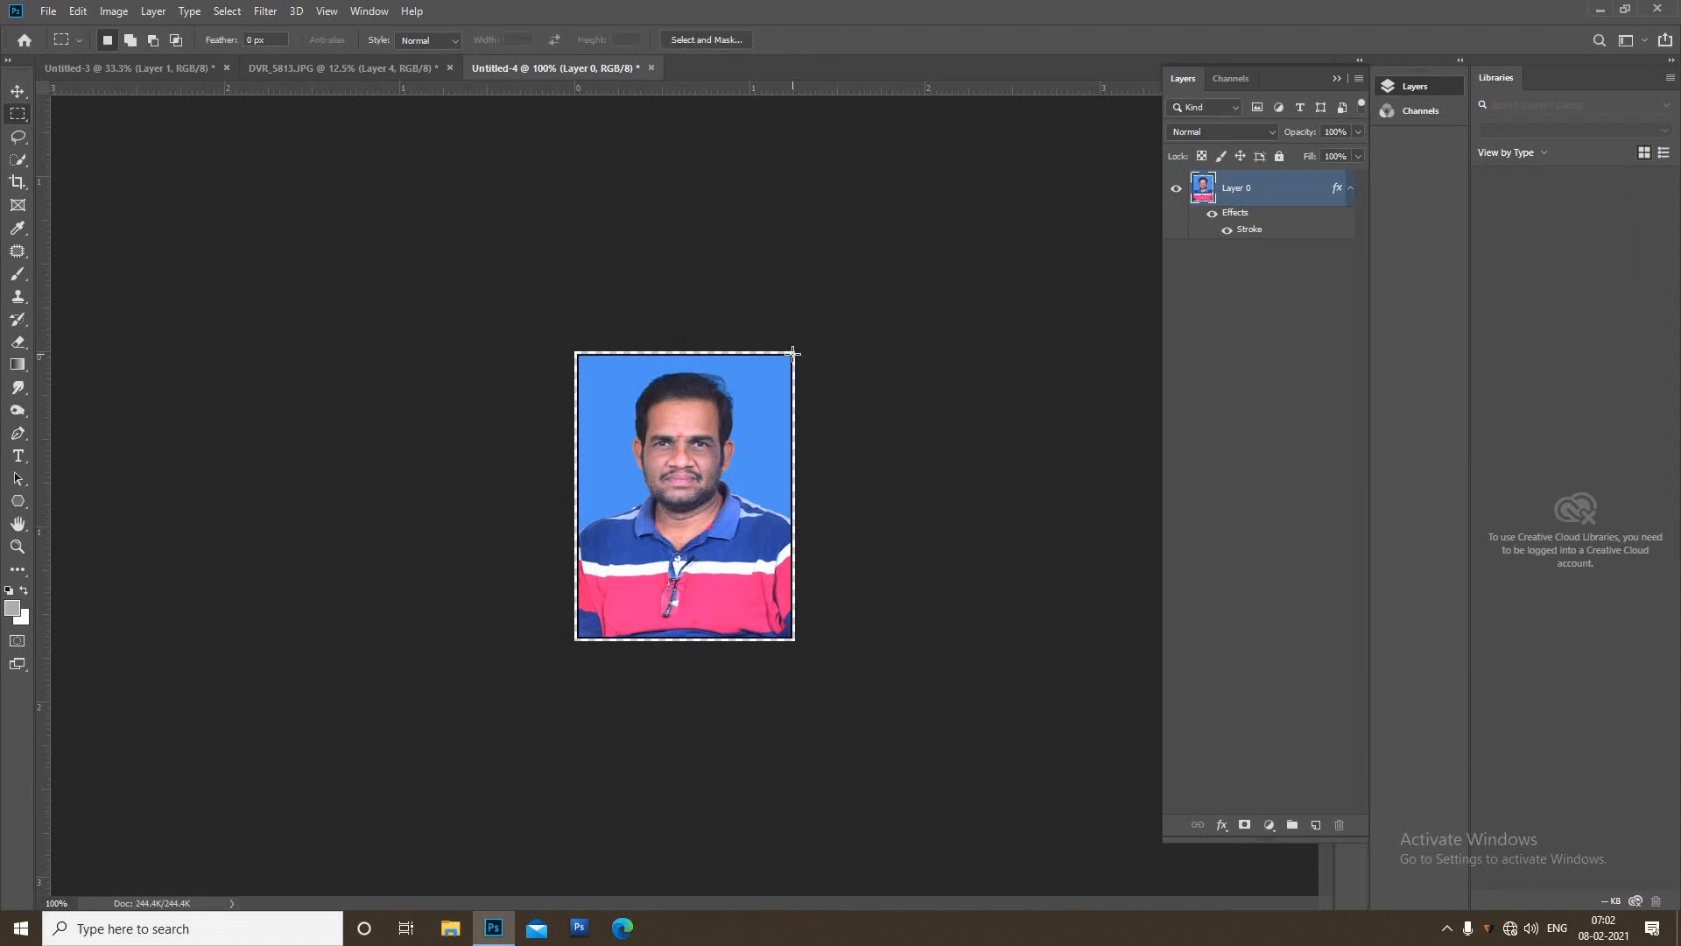
Step: Define the bordered passport photo as a pattern, accepting the suggested name
left_click(81, 11)
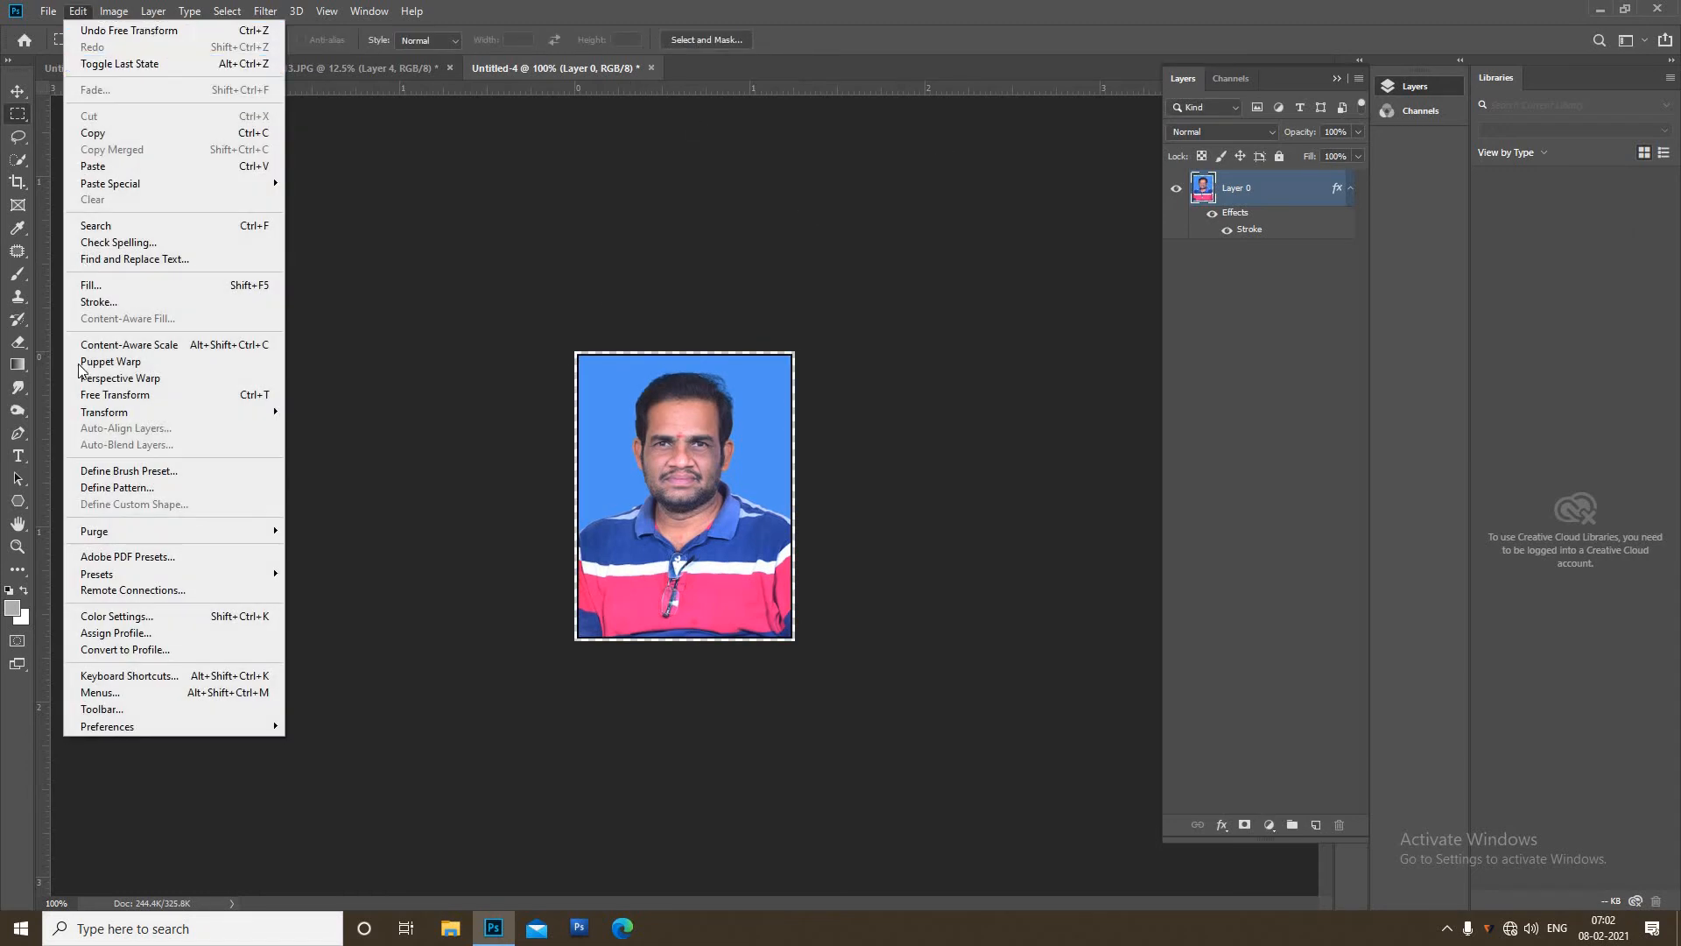
left_click(109, 493)
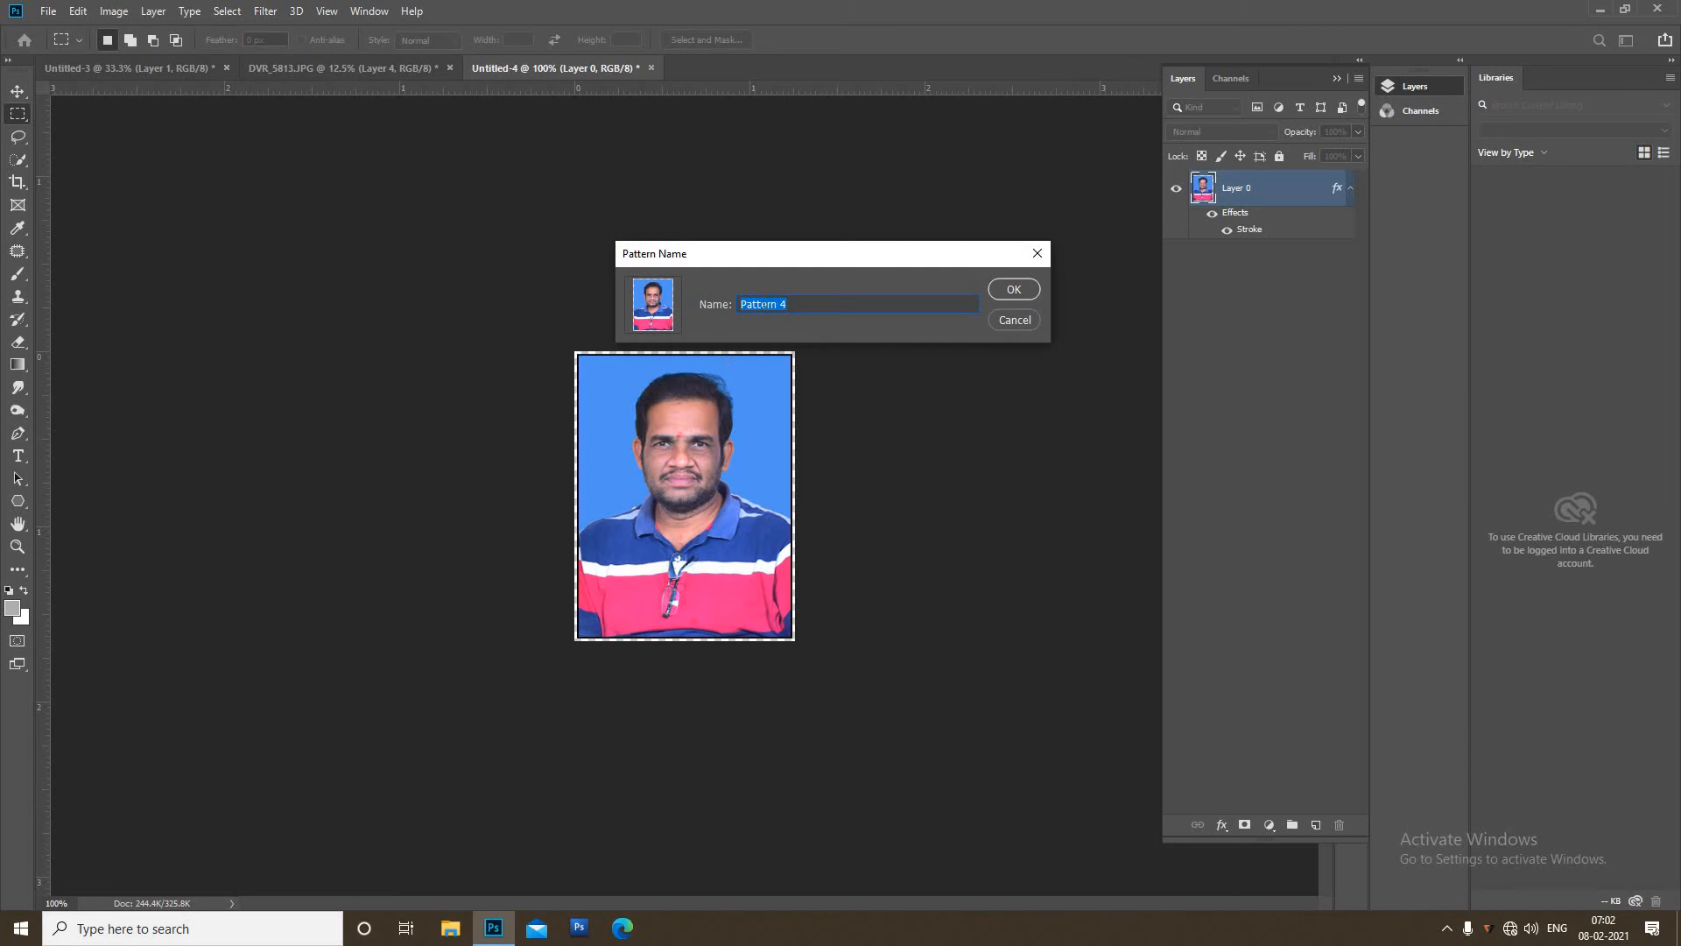
left_click(1012, 289)
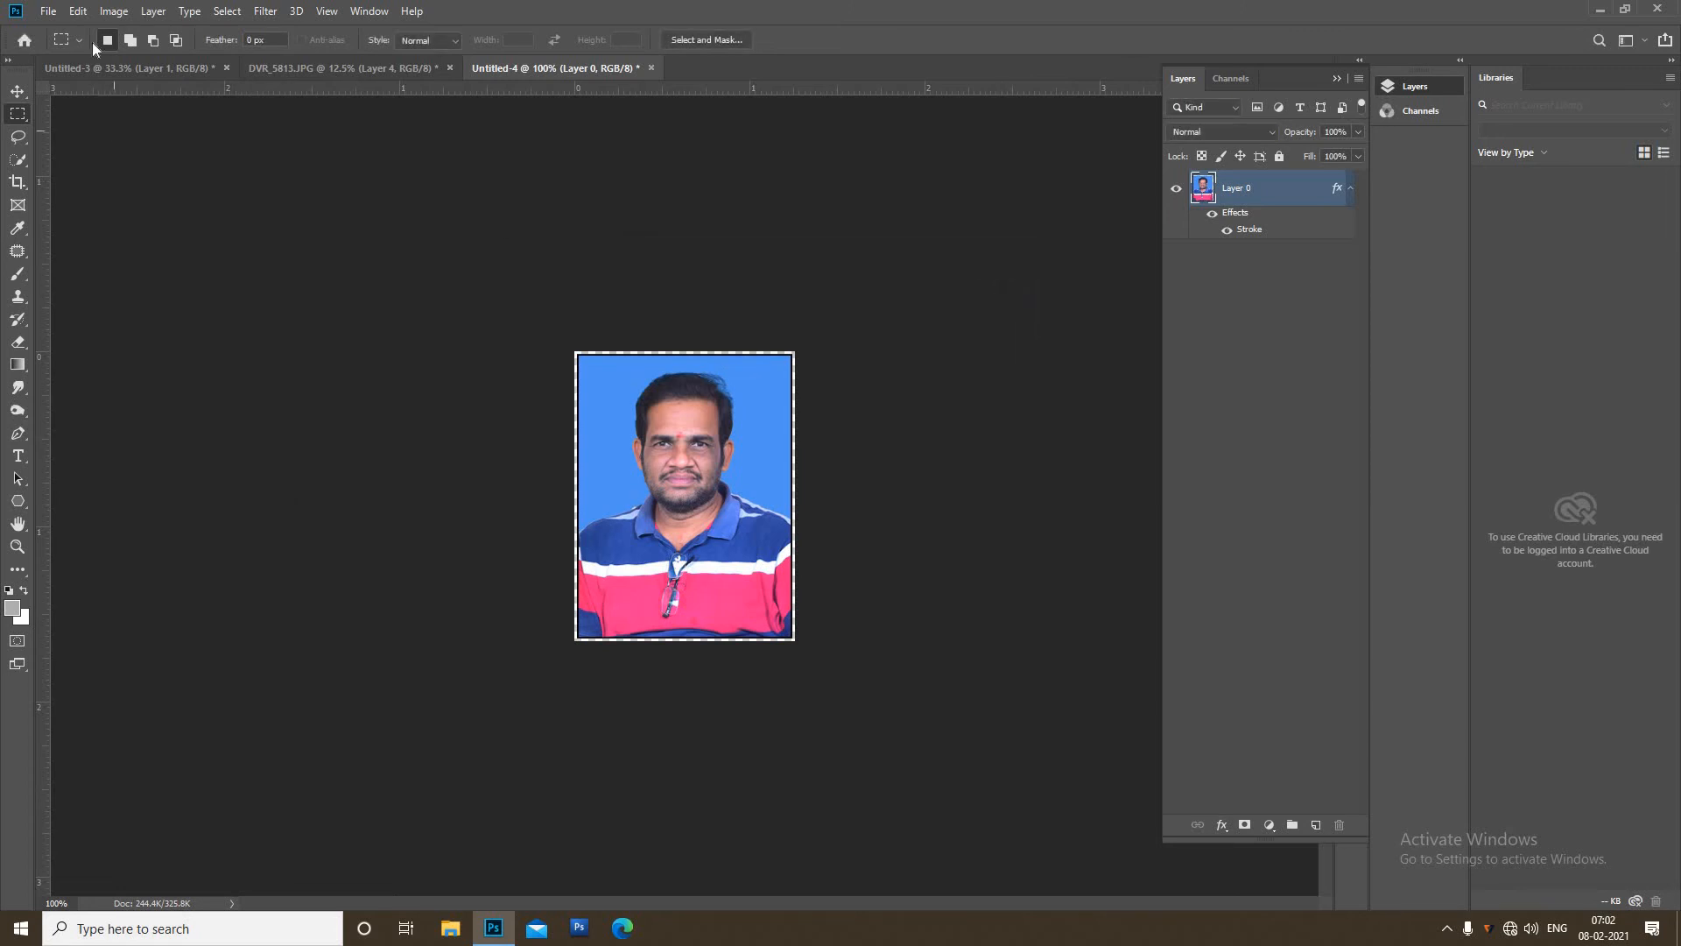
Step: Create a new white document 8 inches wide and 12 inches high at 200 pixels/inch
left_click(47, 12)
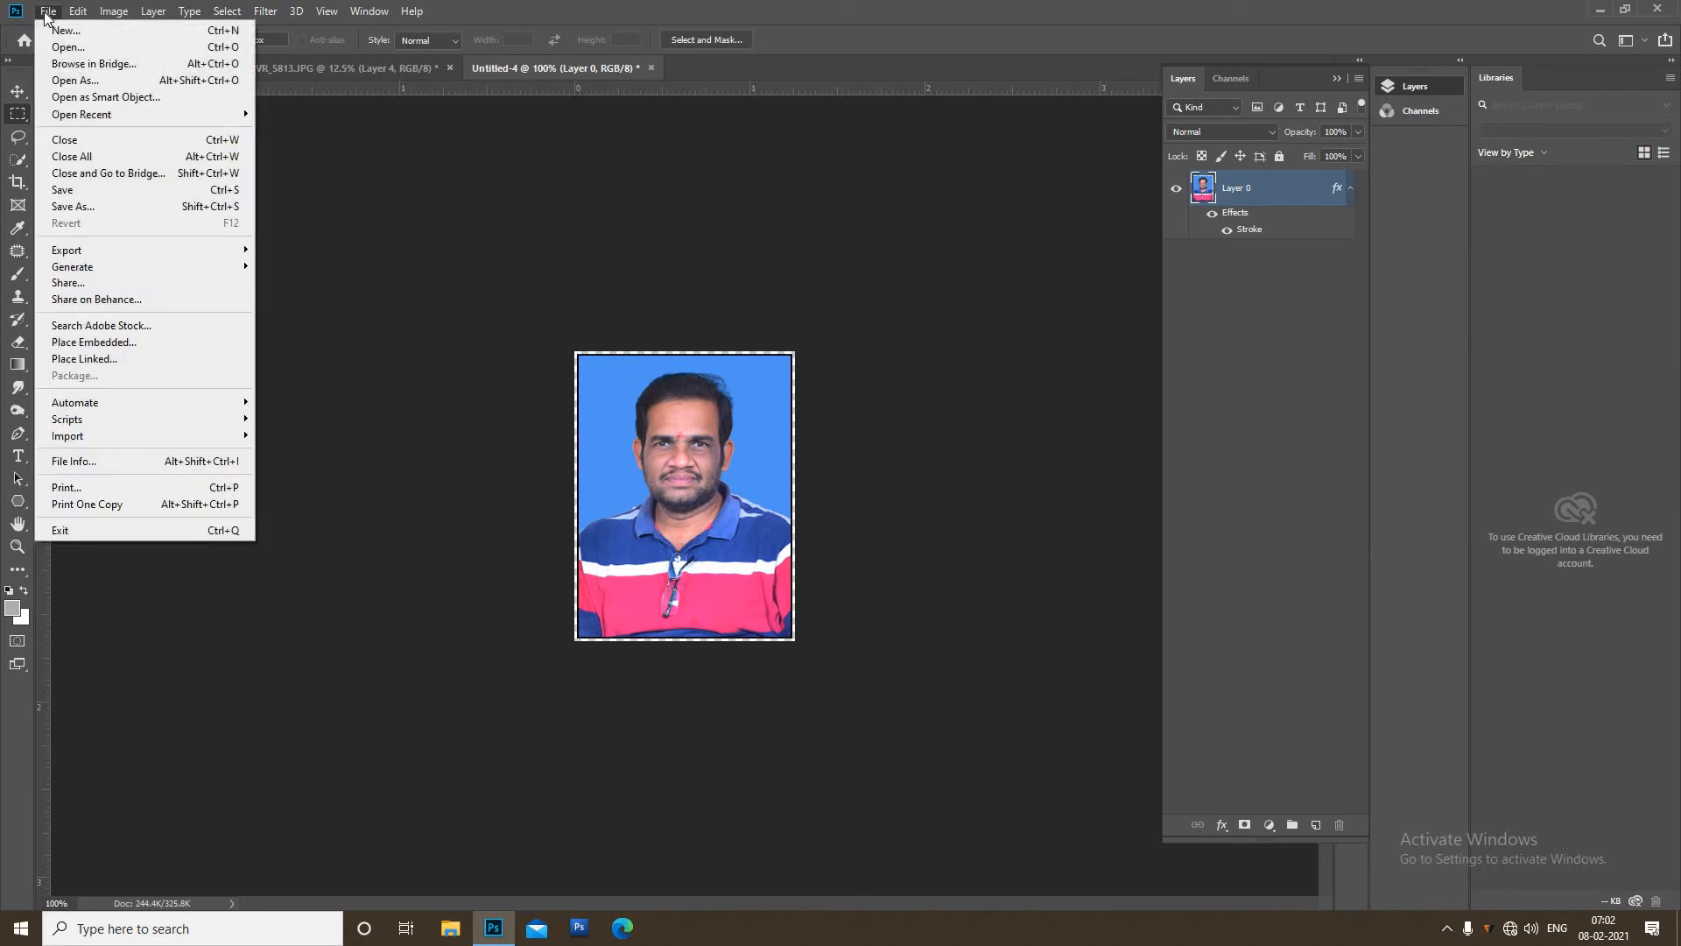
left_click(52, 28)
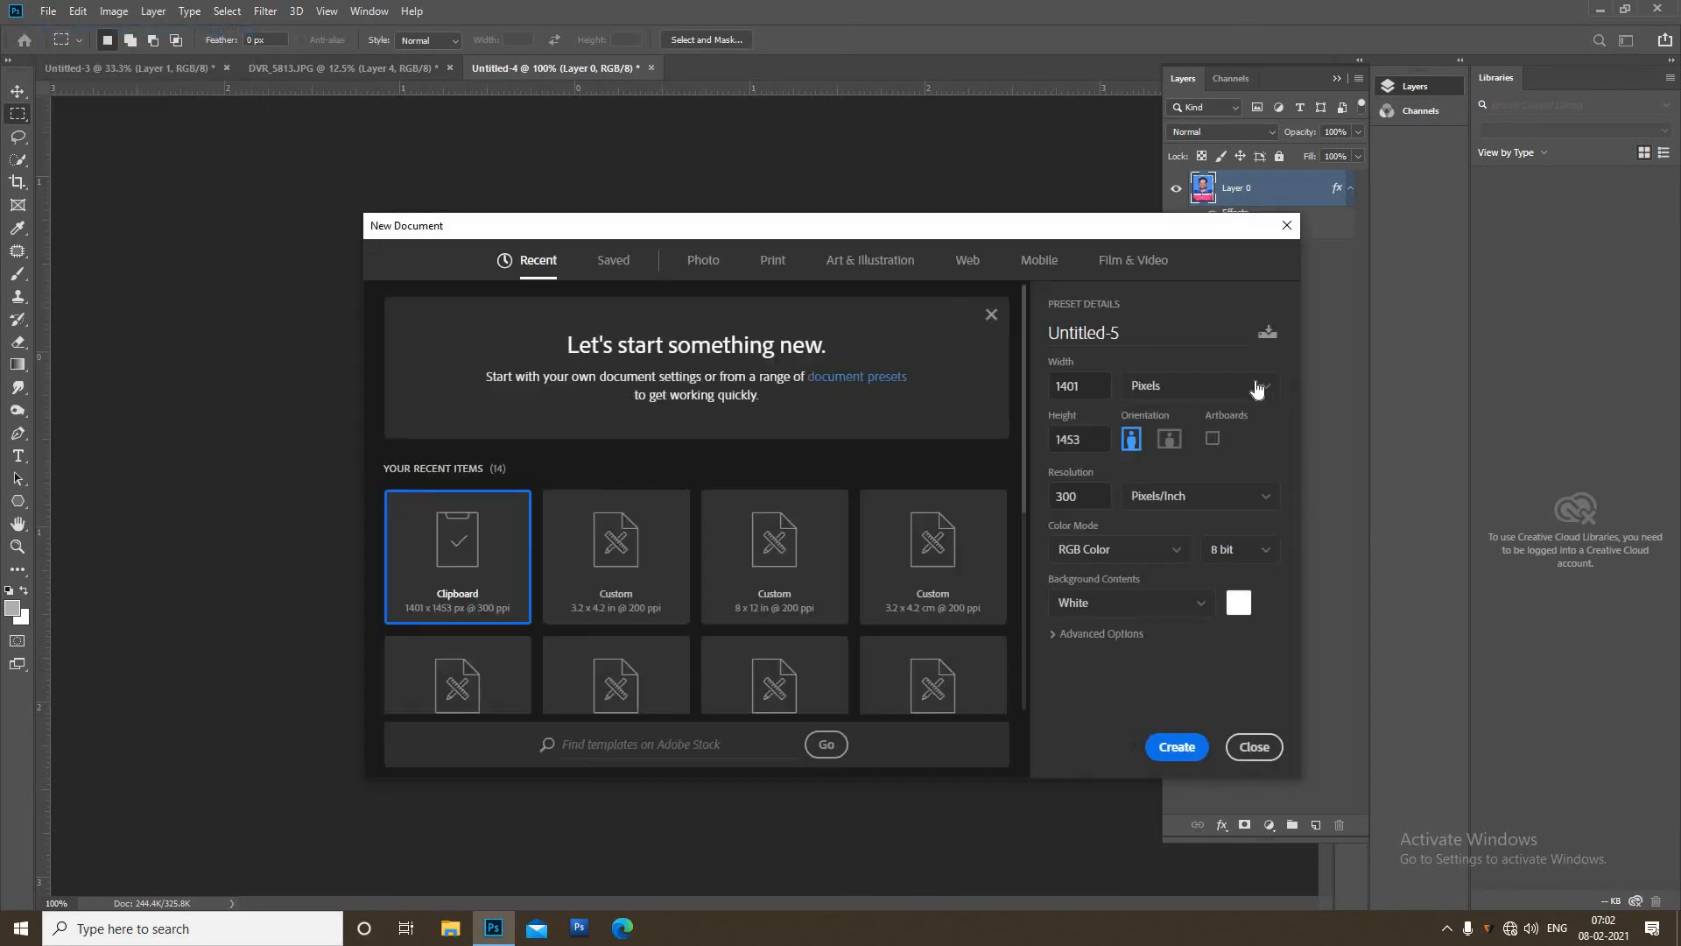
left_click(1172, 386)
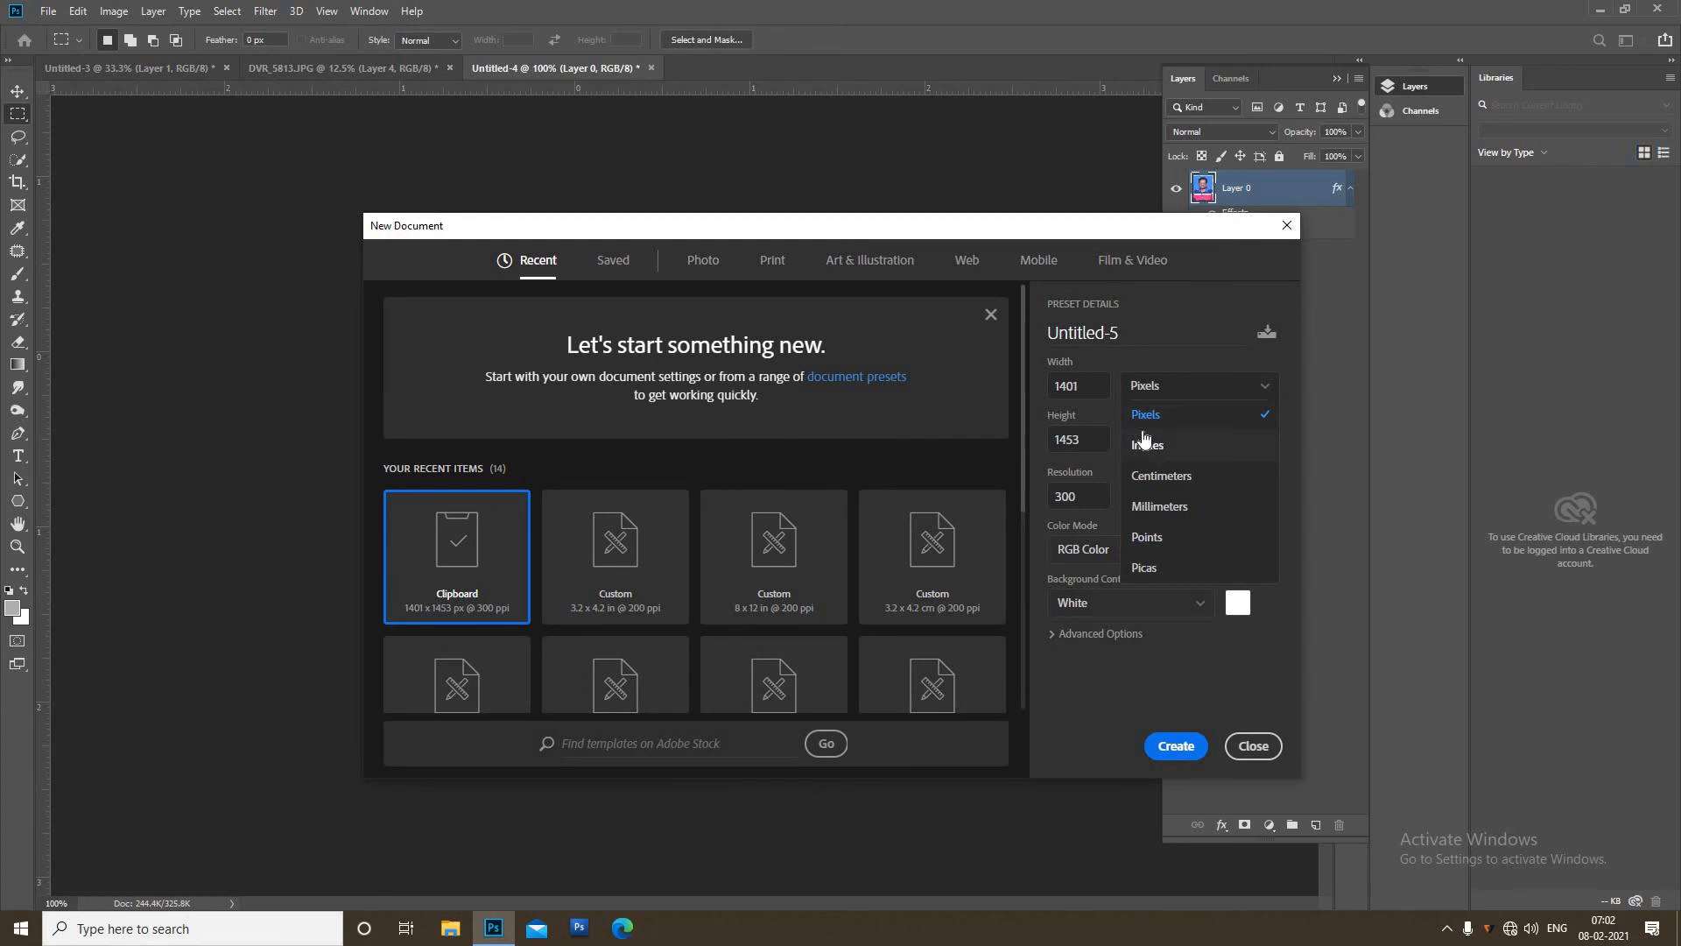
left_click(1145, 444)
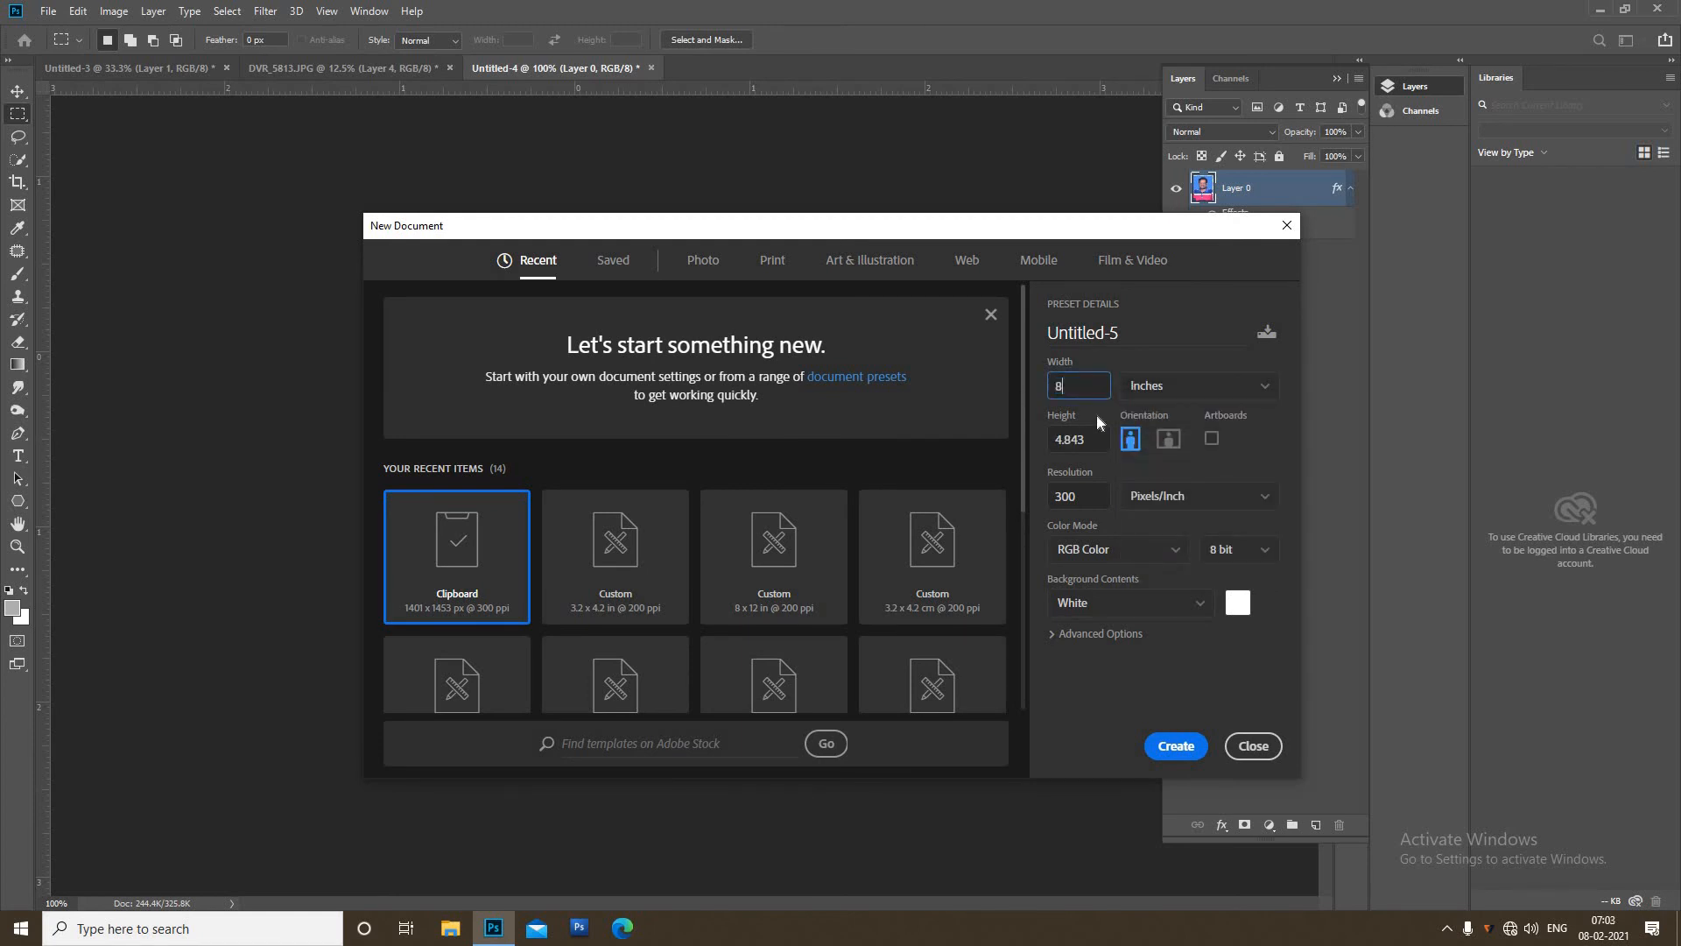
key("Tab")
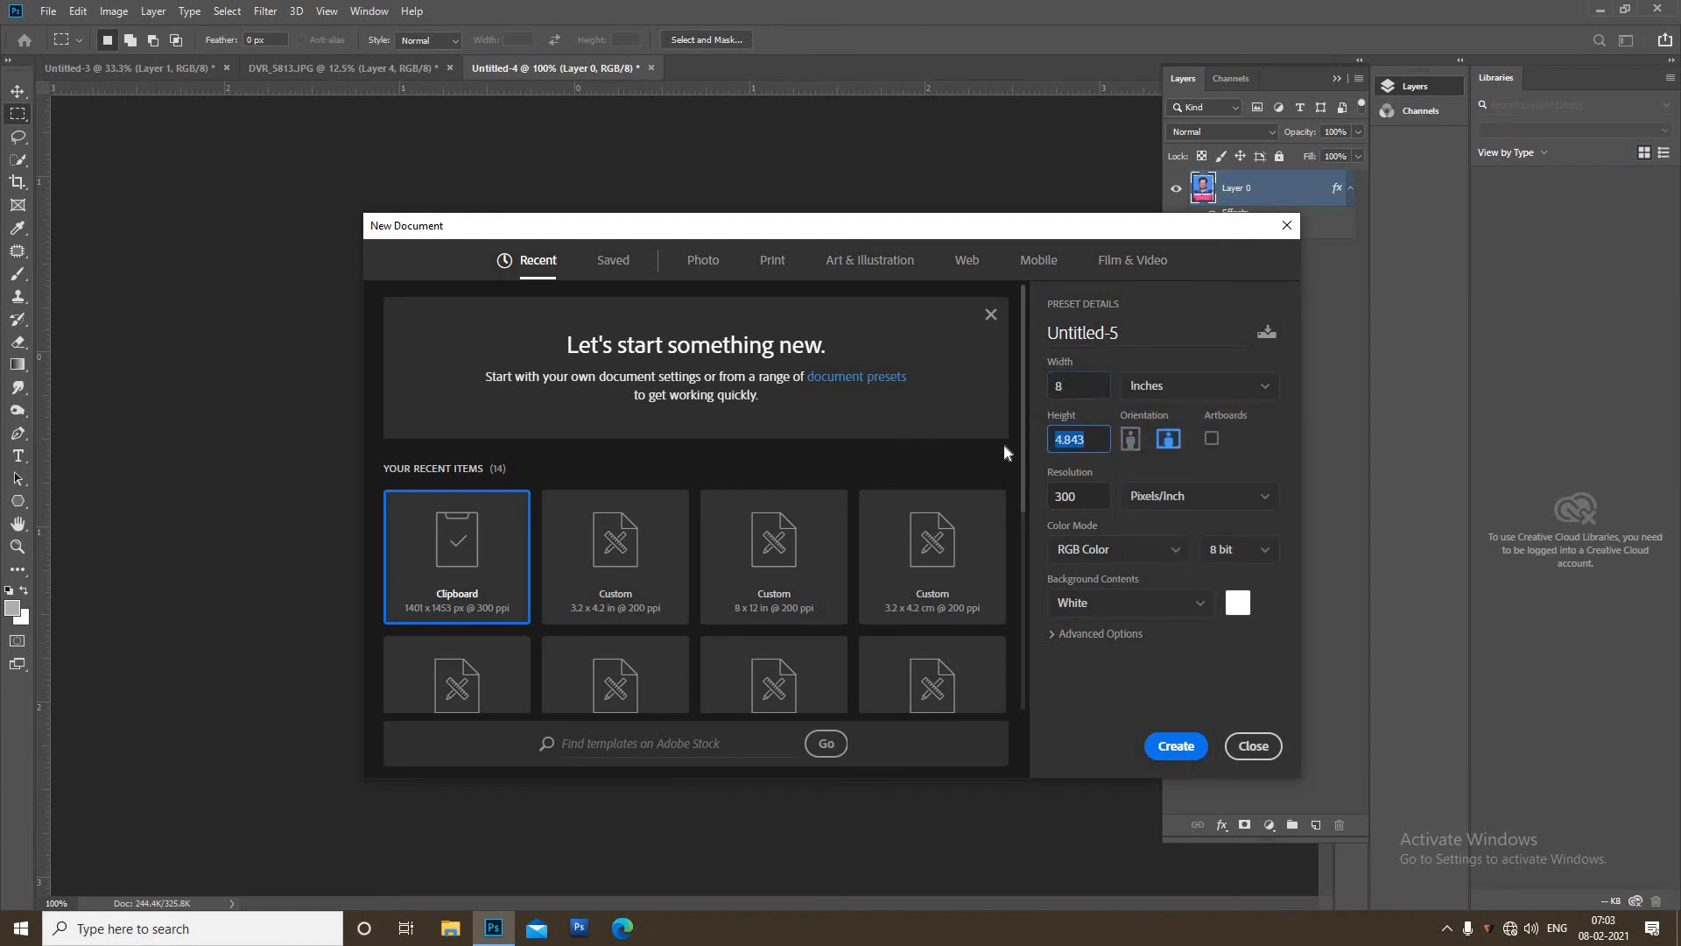
type("12")
key("Tab")
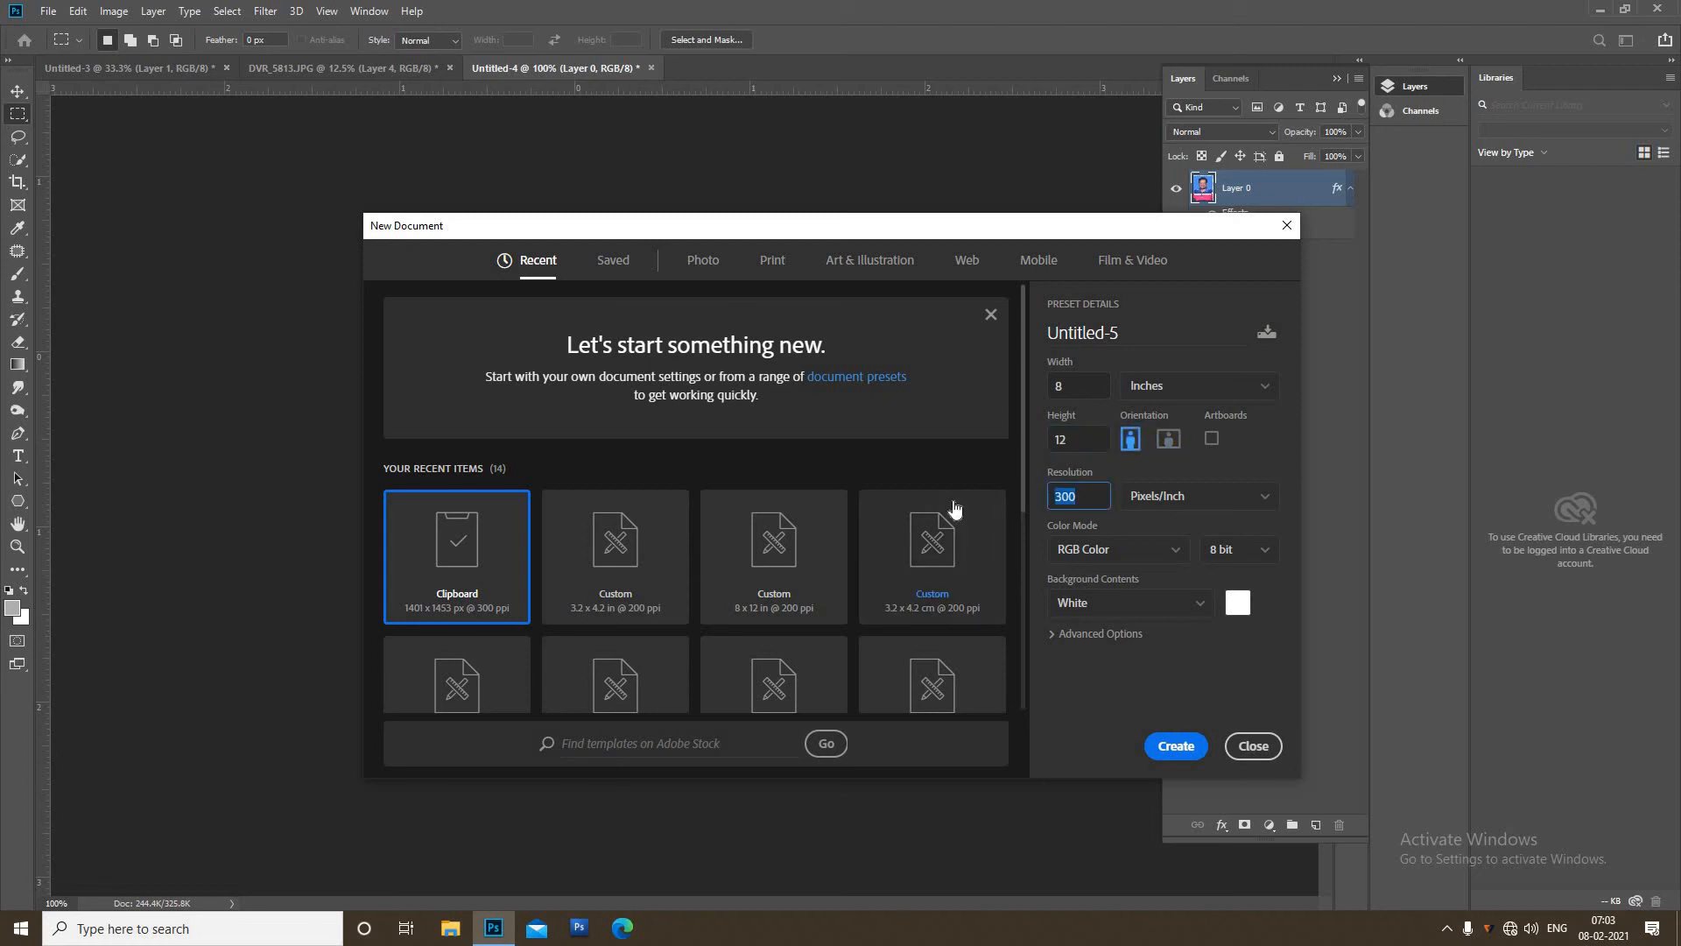
type("200")
left_click(1175, 745)
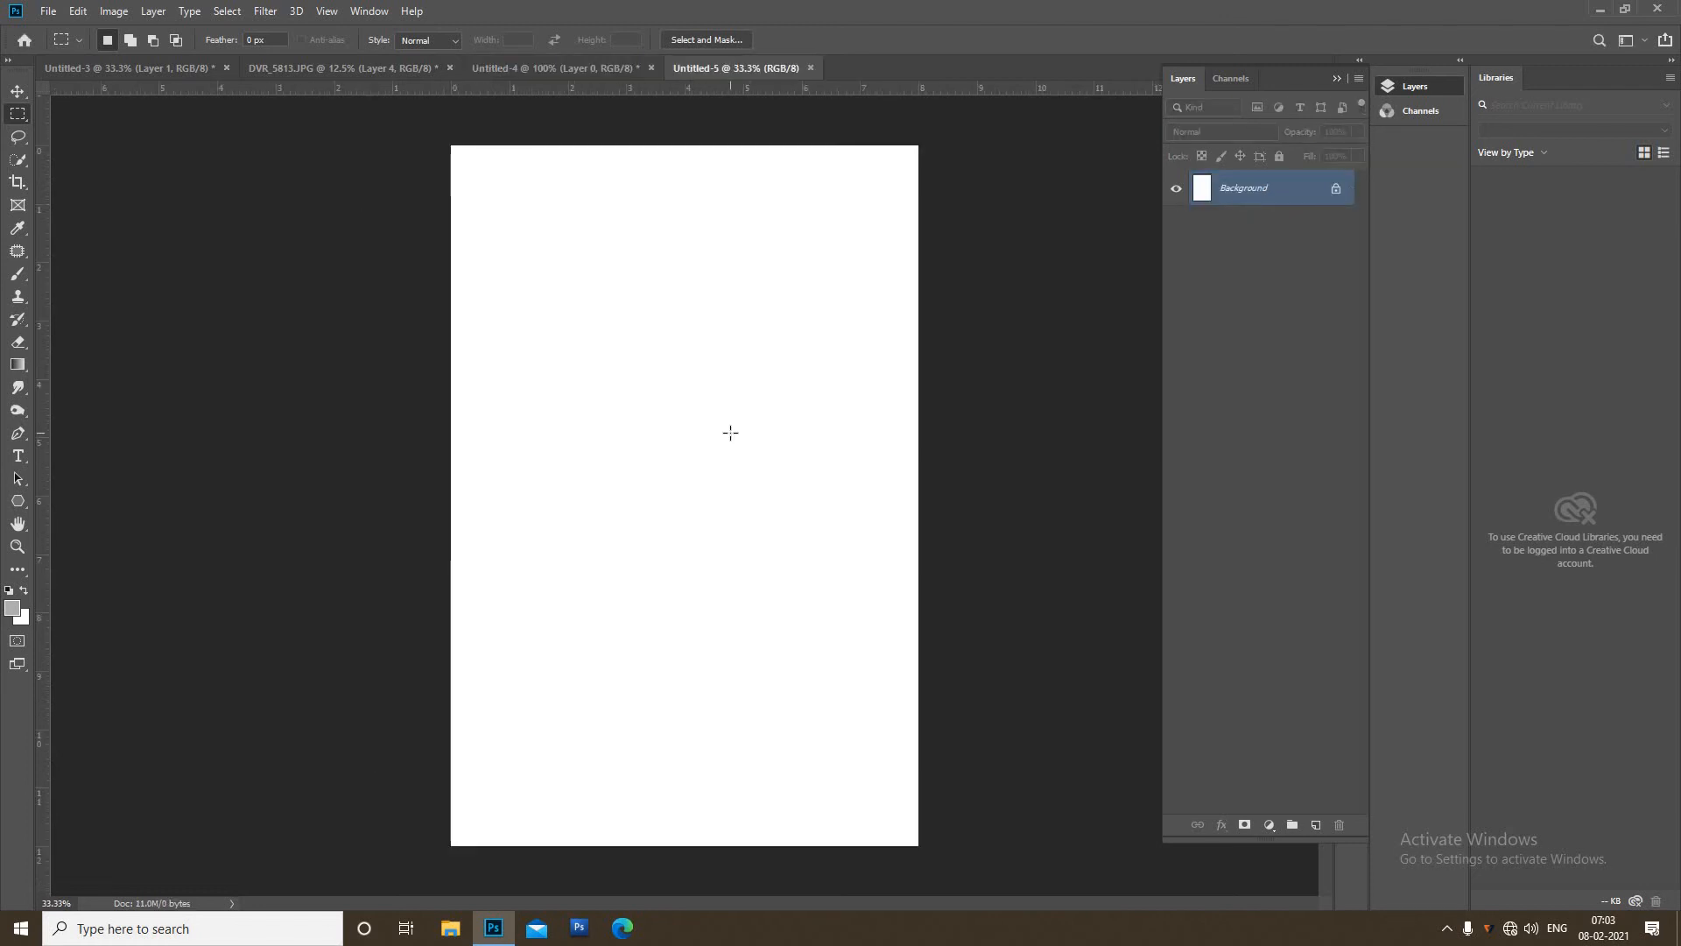
Step: Fill the blank sheet with the newly defined passport photo pattern in Normal mode at 100% opacity
left_click(77, 12)
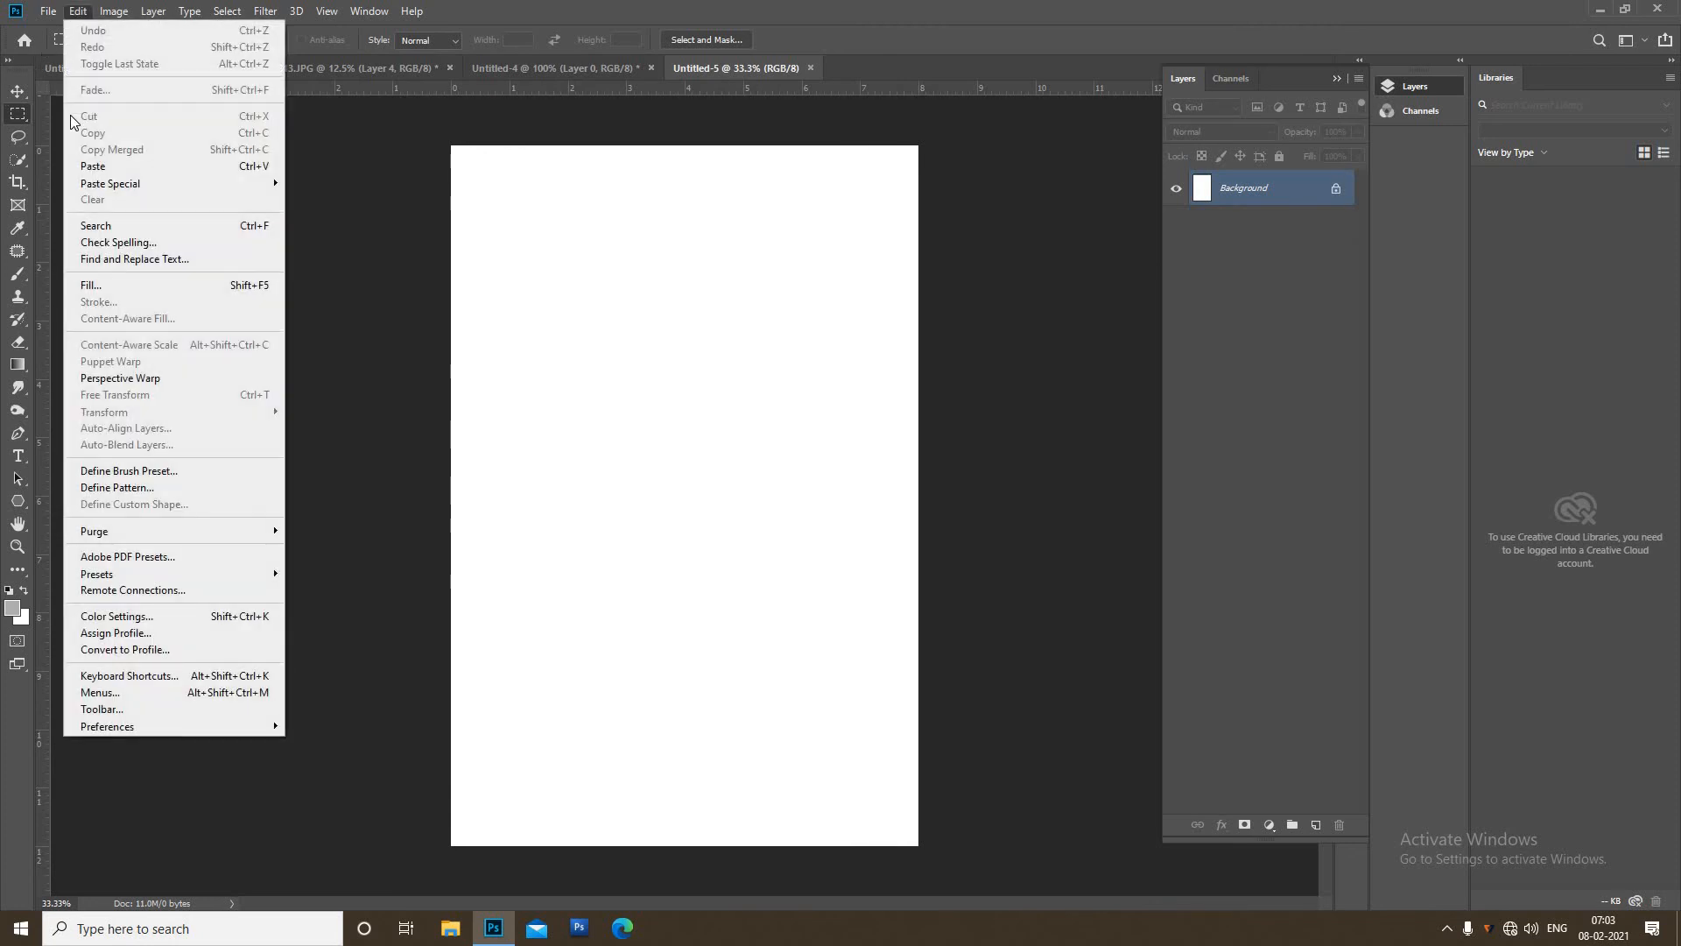
left_click(95, 282)
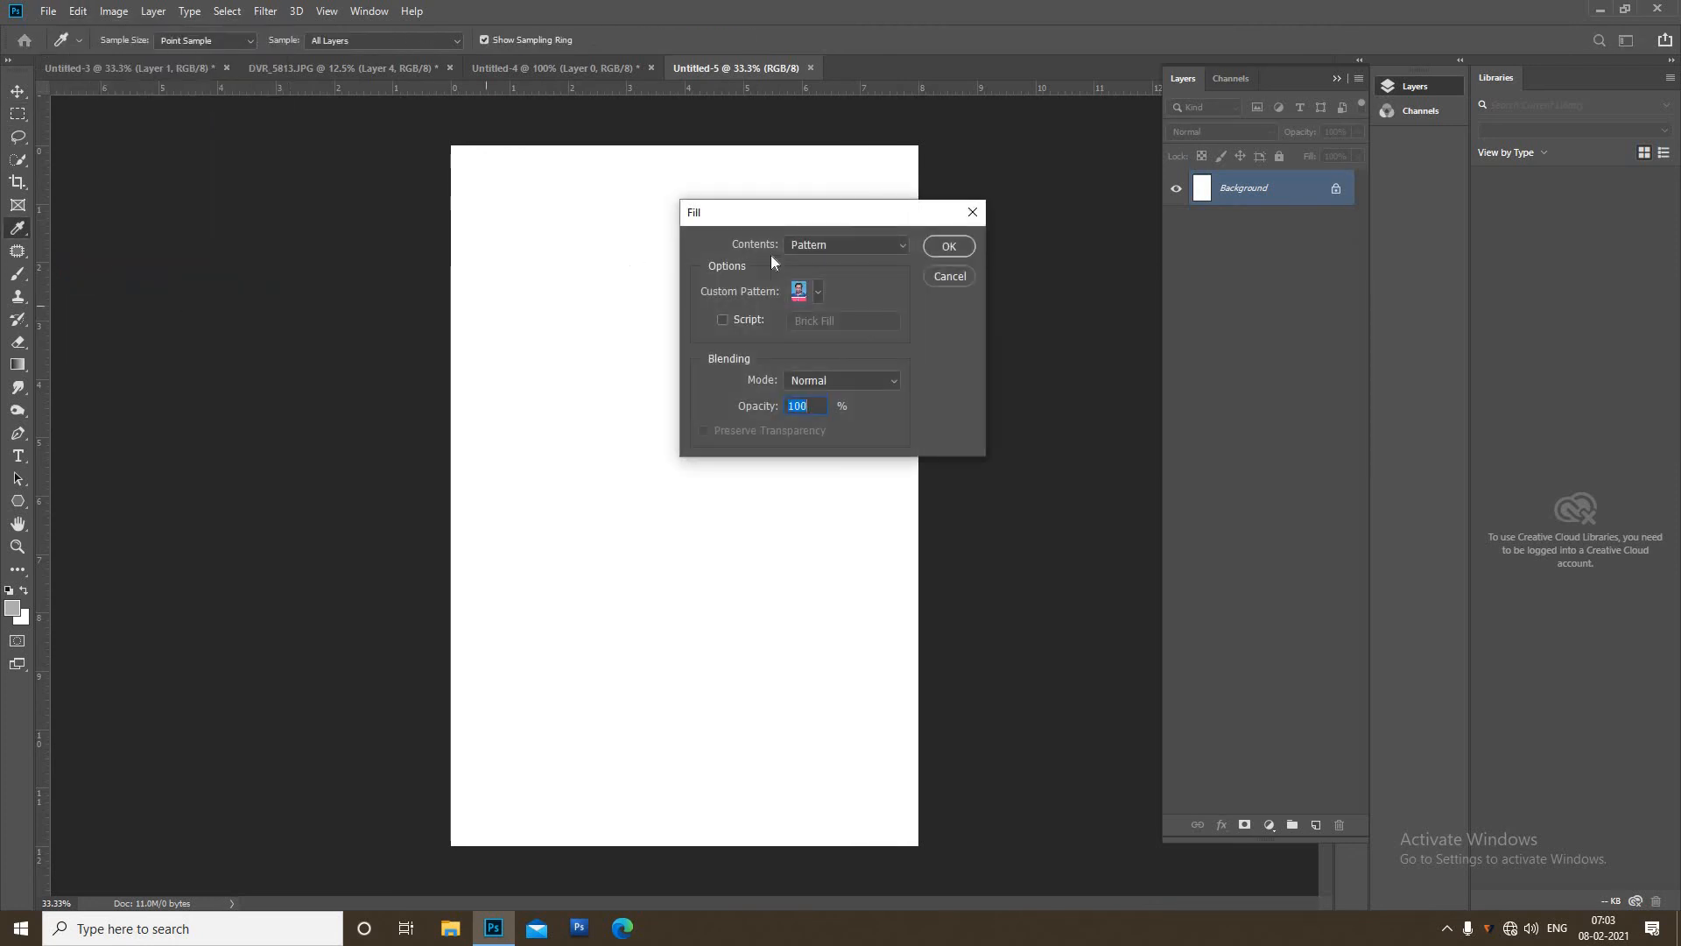
left_click(864, 245)
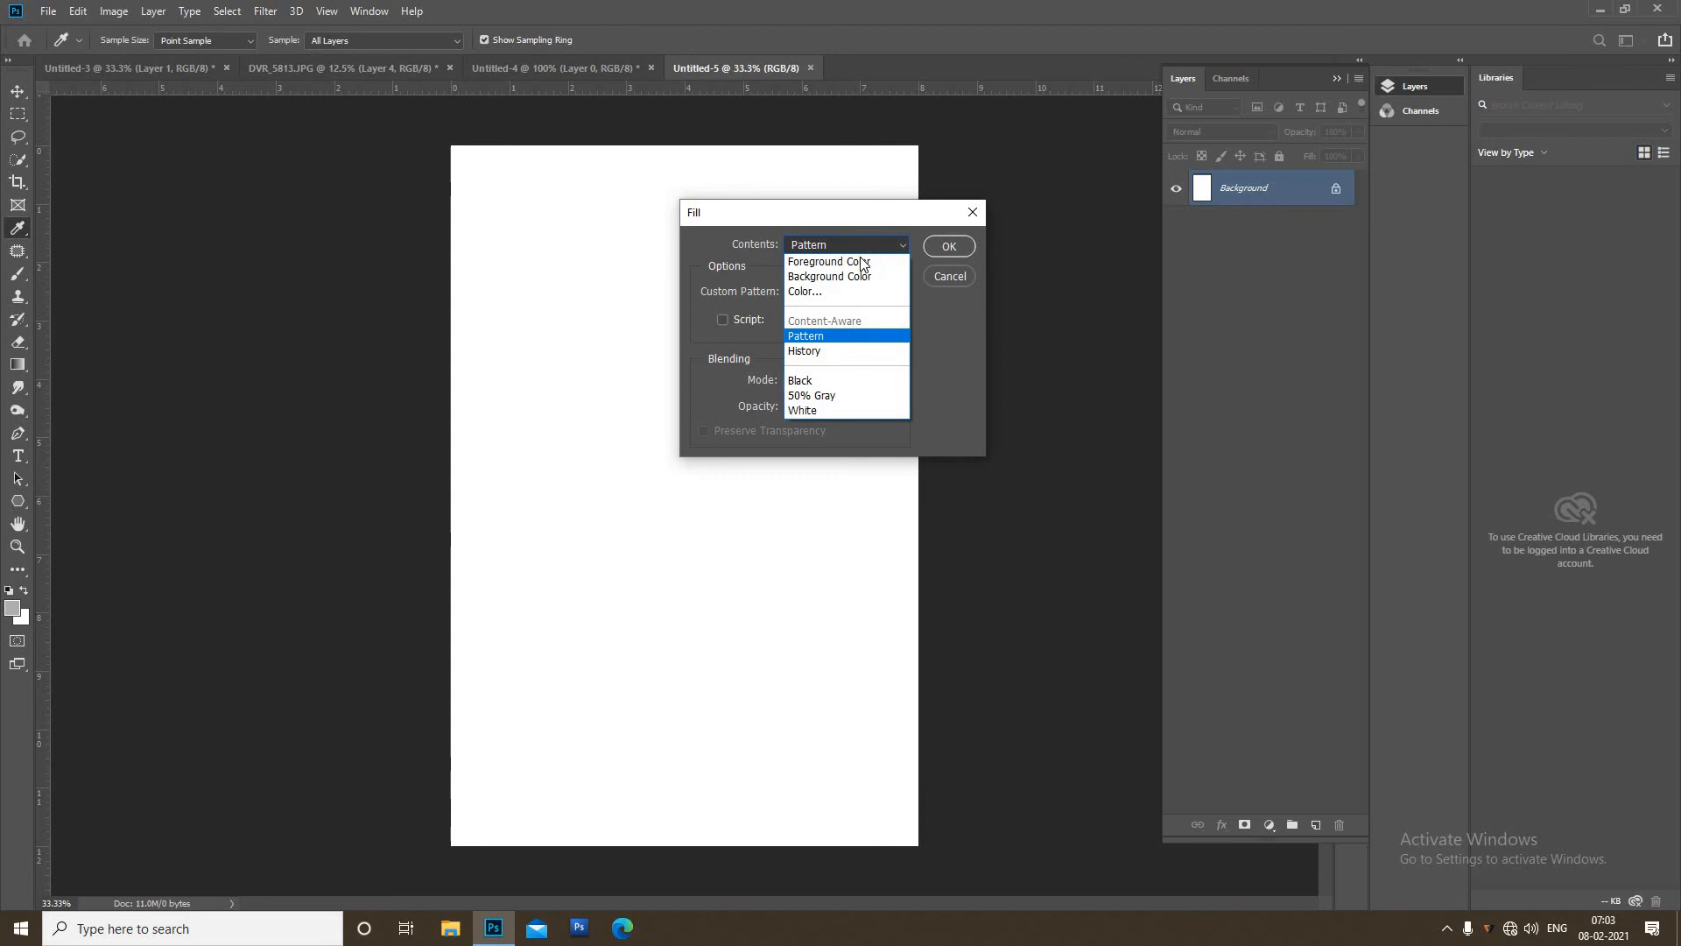
left_click(842, 339)
left_click(820, 293)
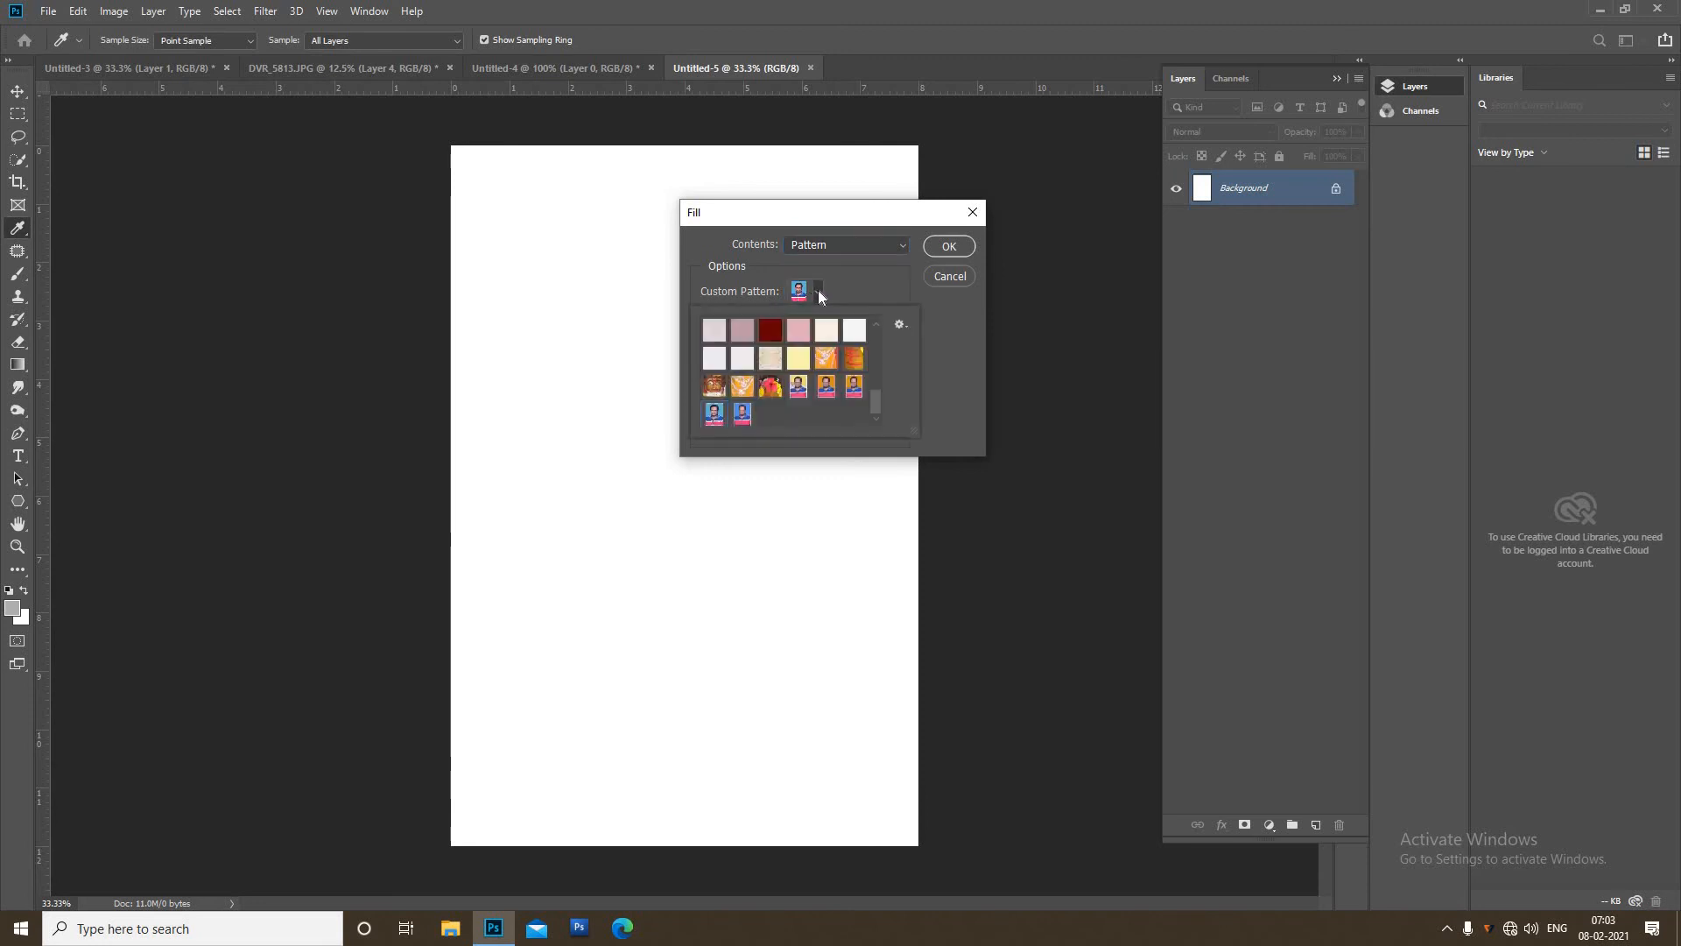
left_click(746, 417)
left_click(946, 248)
left_click(946, 248)
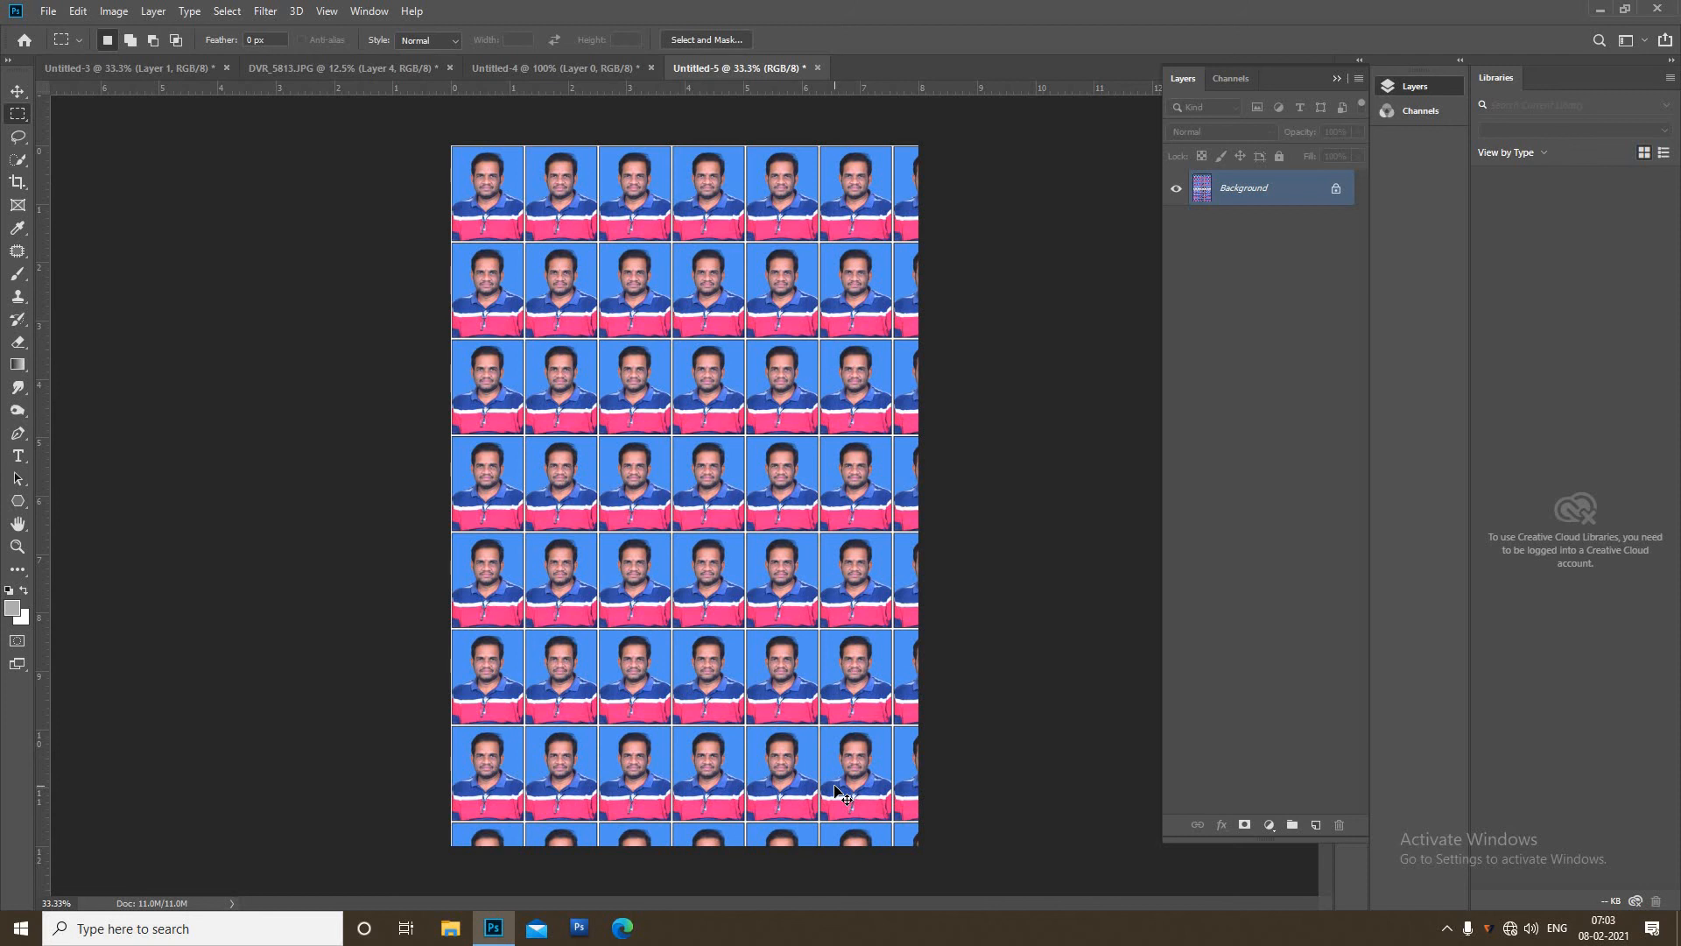
Step: Convert the photo-grid background to a regular layer and enlarge it slightly until the partial row along the lower edge leaves the page
key("ctrl+minus")
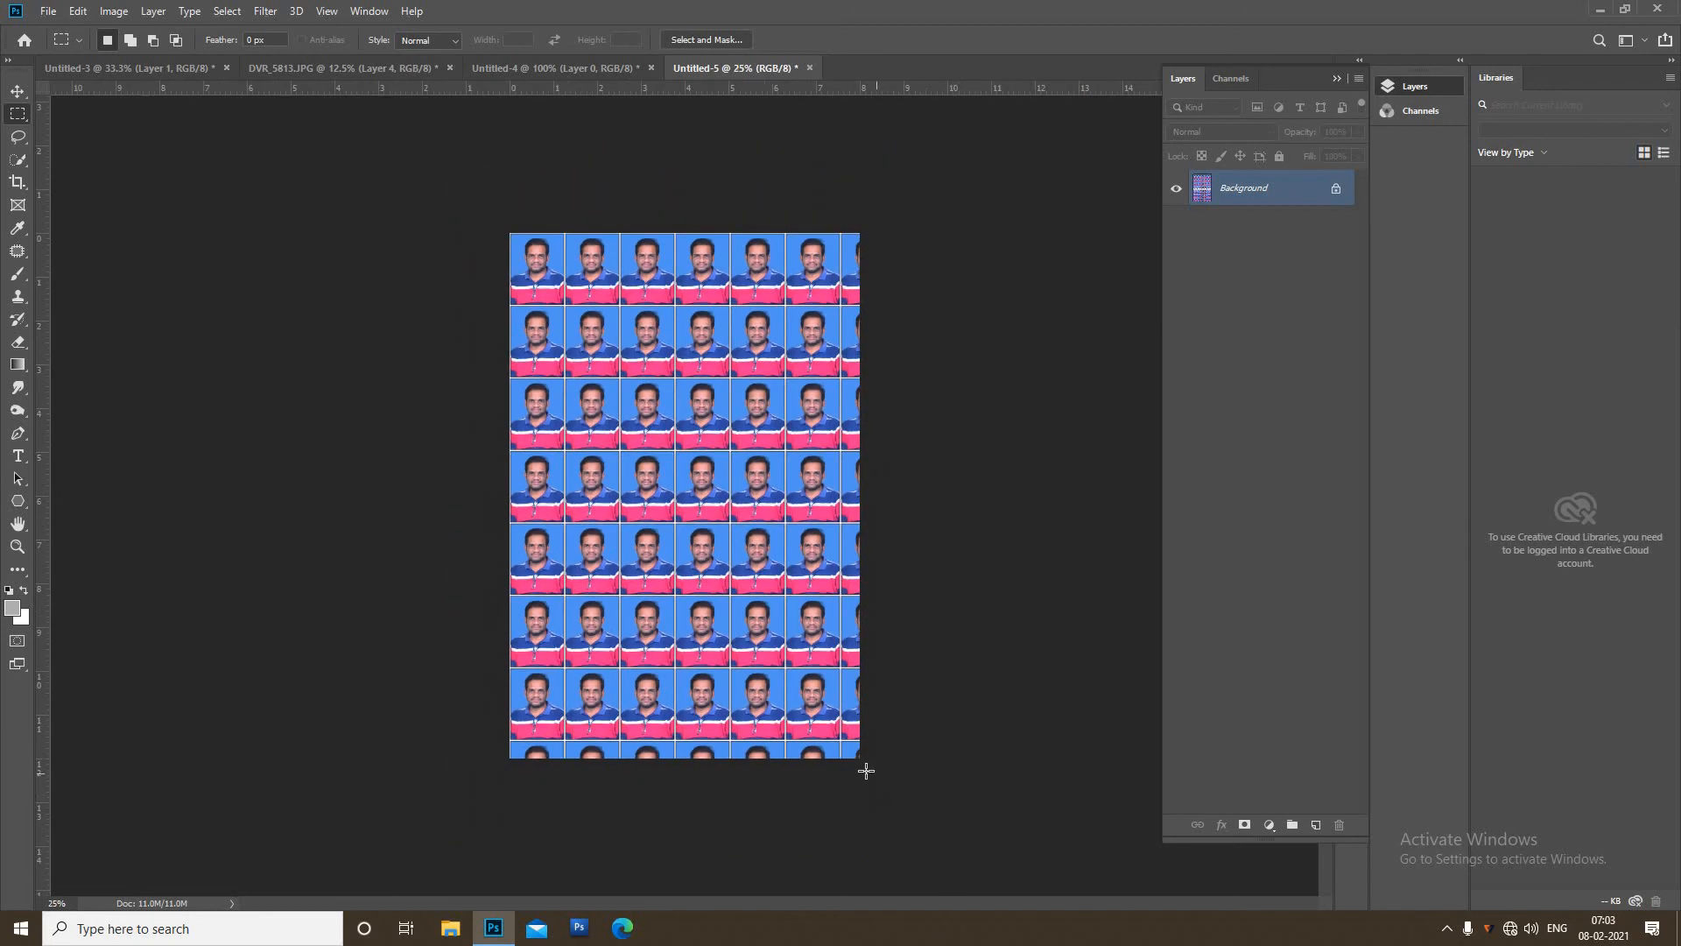
double_click(1295, 202)
left_click(1006, 275)
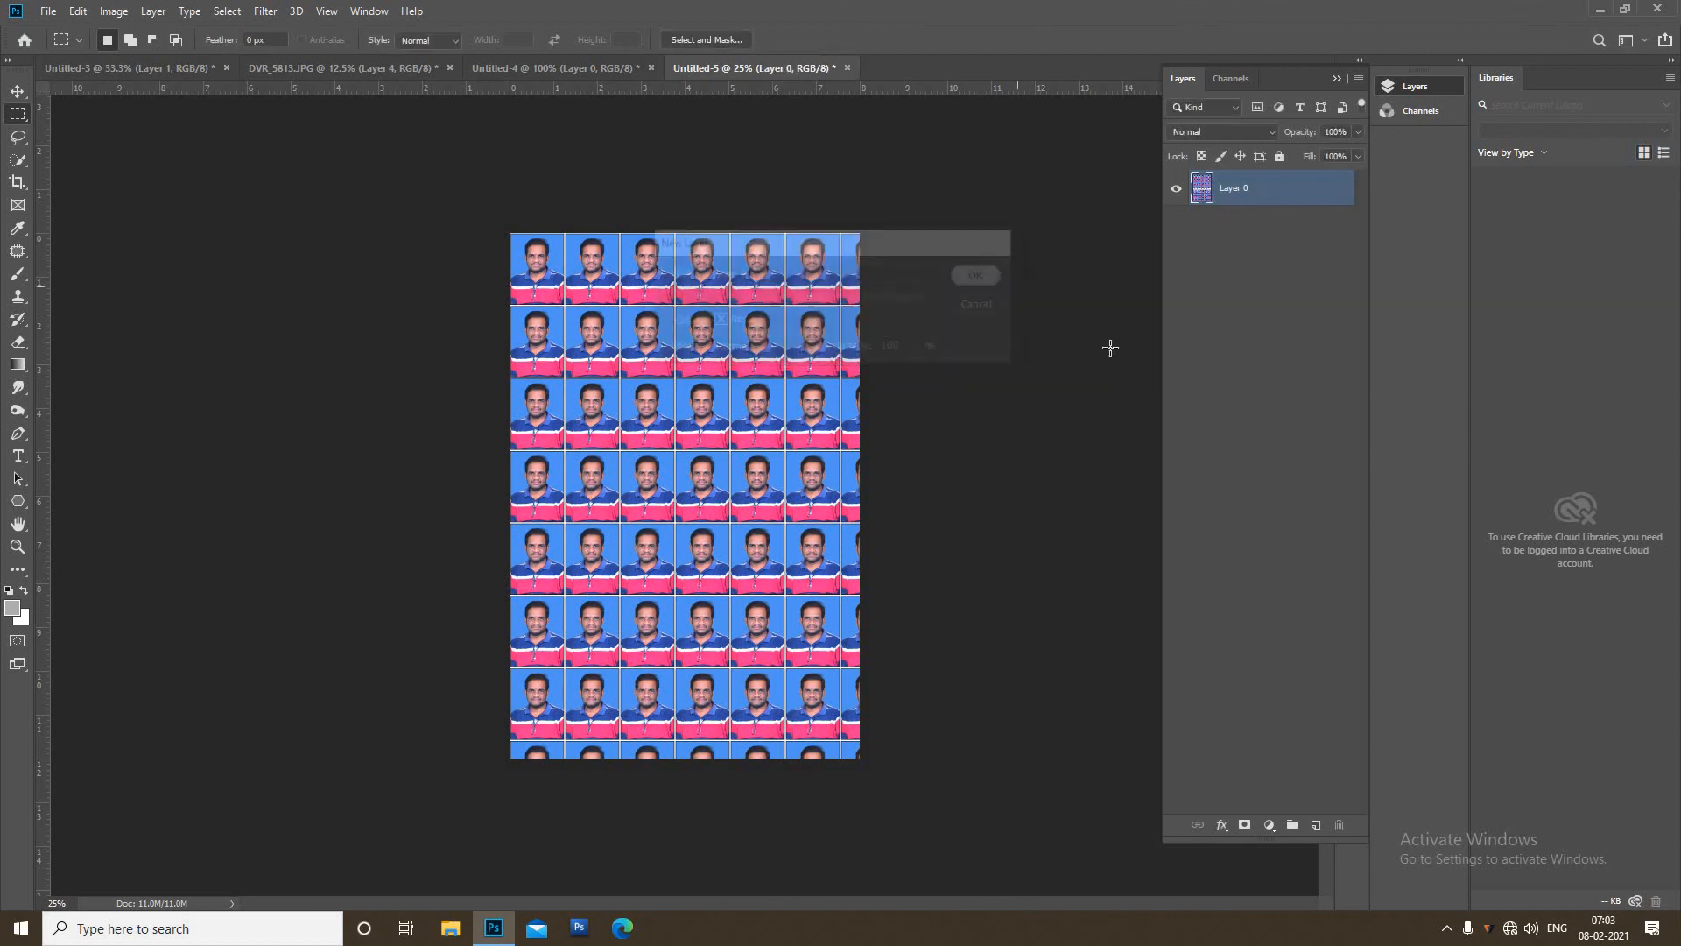
key("ctrl+t")
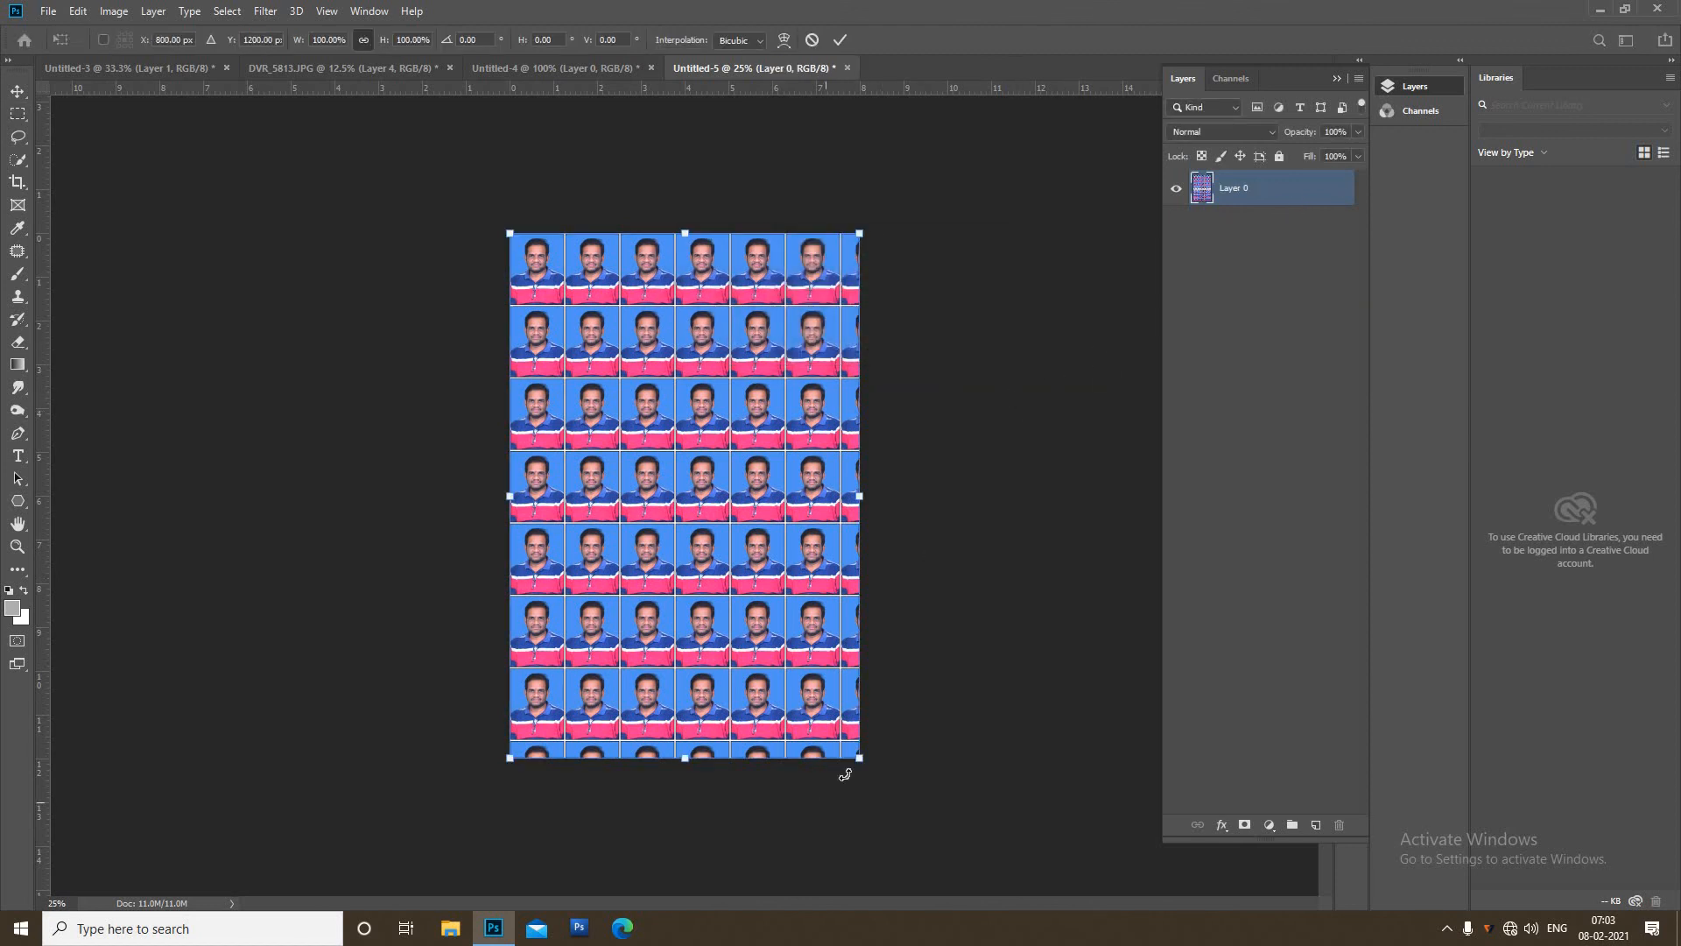
left_click_drag(863, 765, 877, 780)
key("Return")
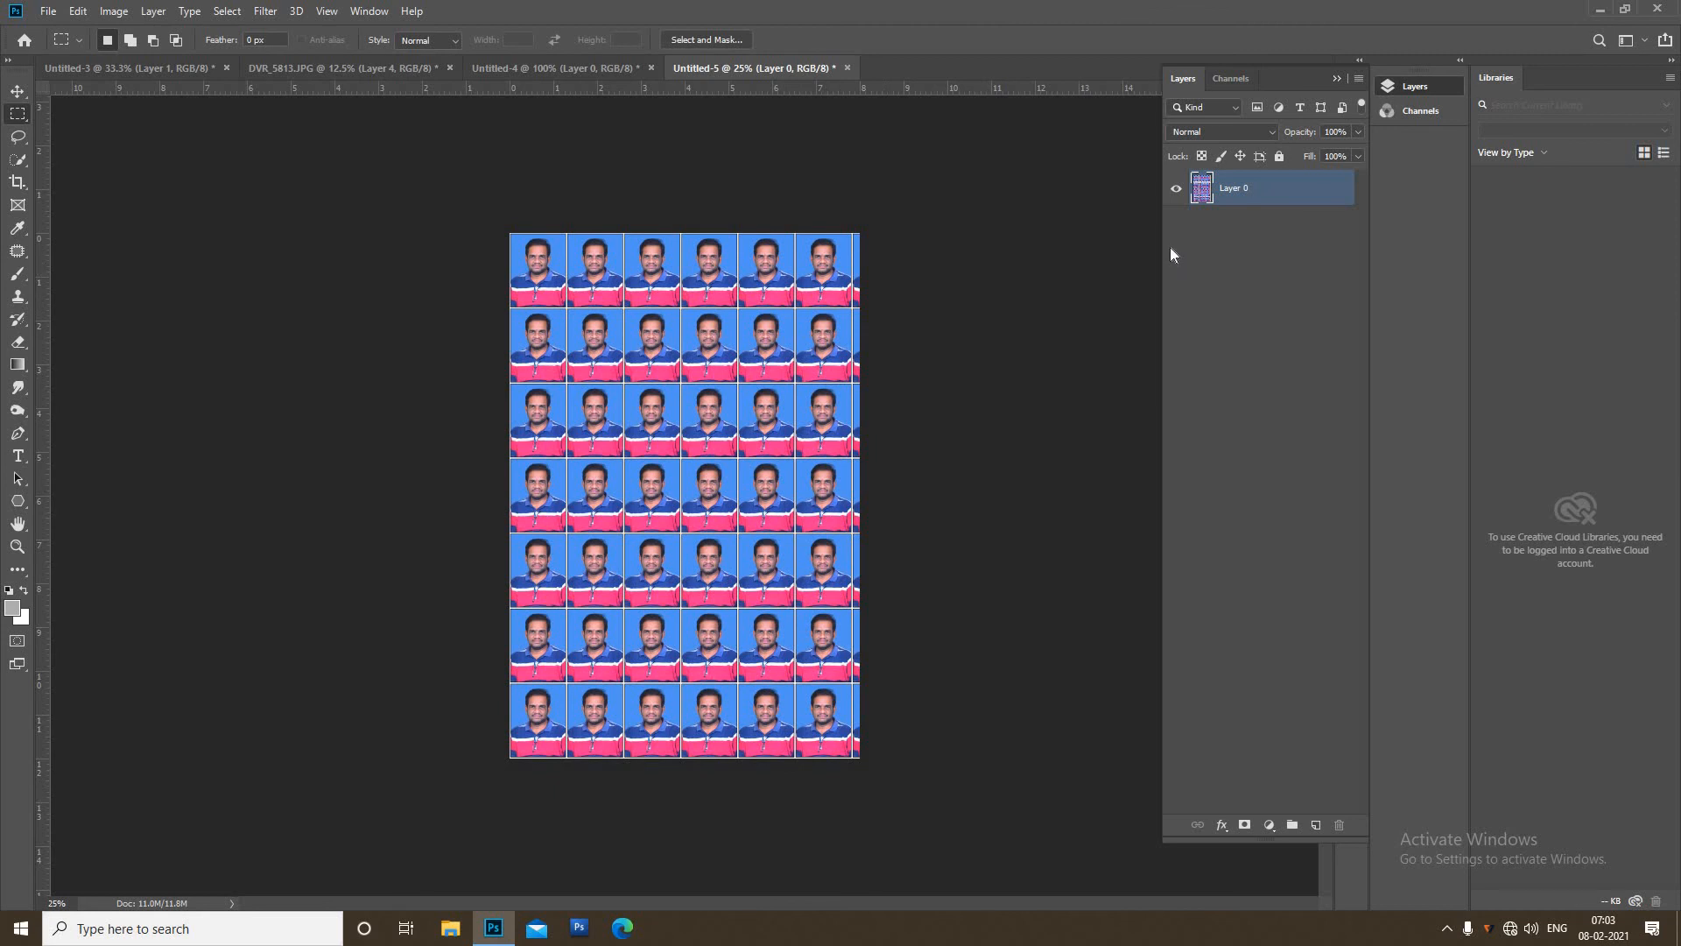
Step: Duplicate the enlarged photo-grid layer
key("ctrl+j")
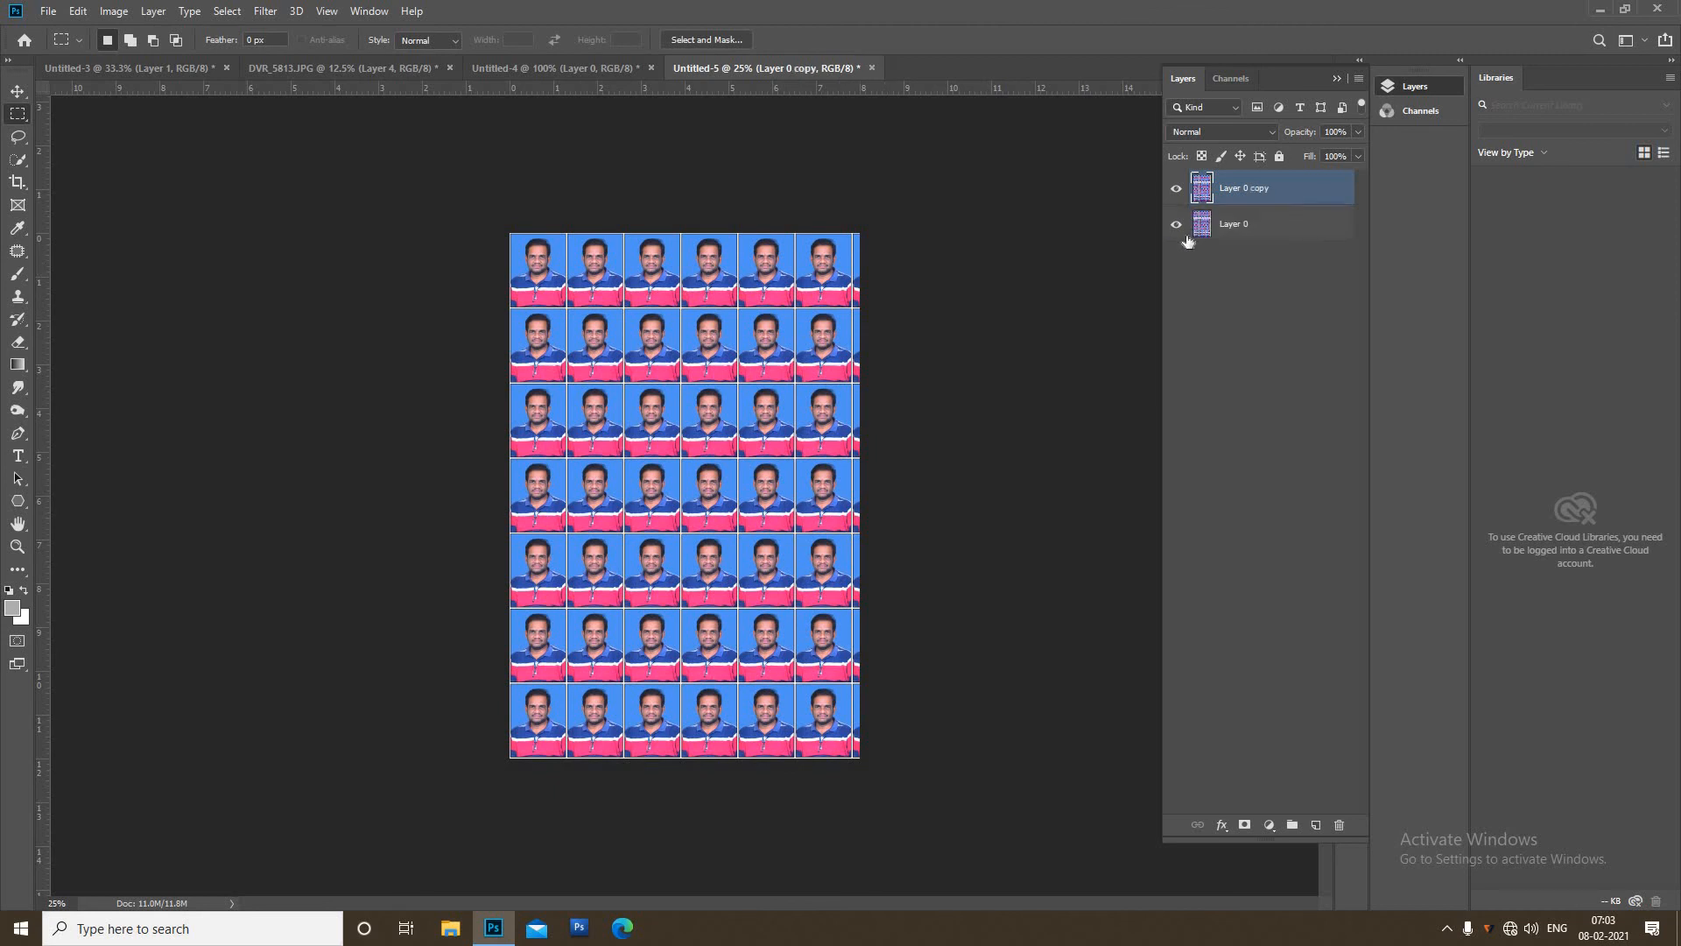
Step: Add a solid white (#ffffff) color fill layer between the original photo-grid layer and its copy
left_click(1268, 235)
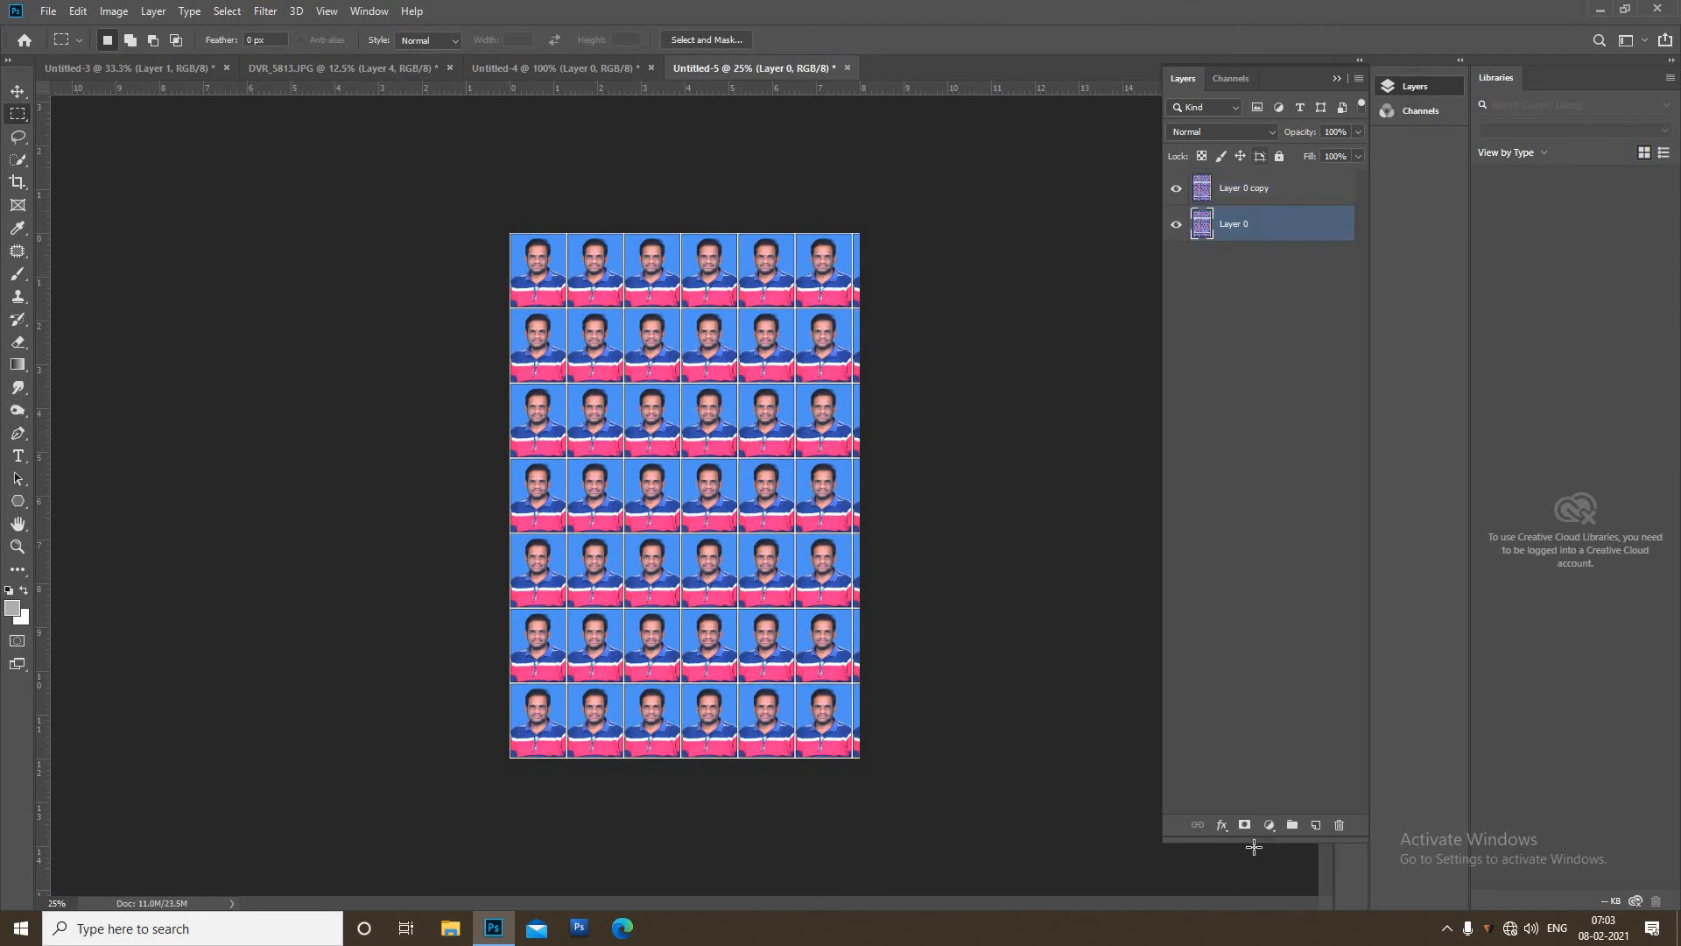
left_click(1269, 824)
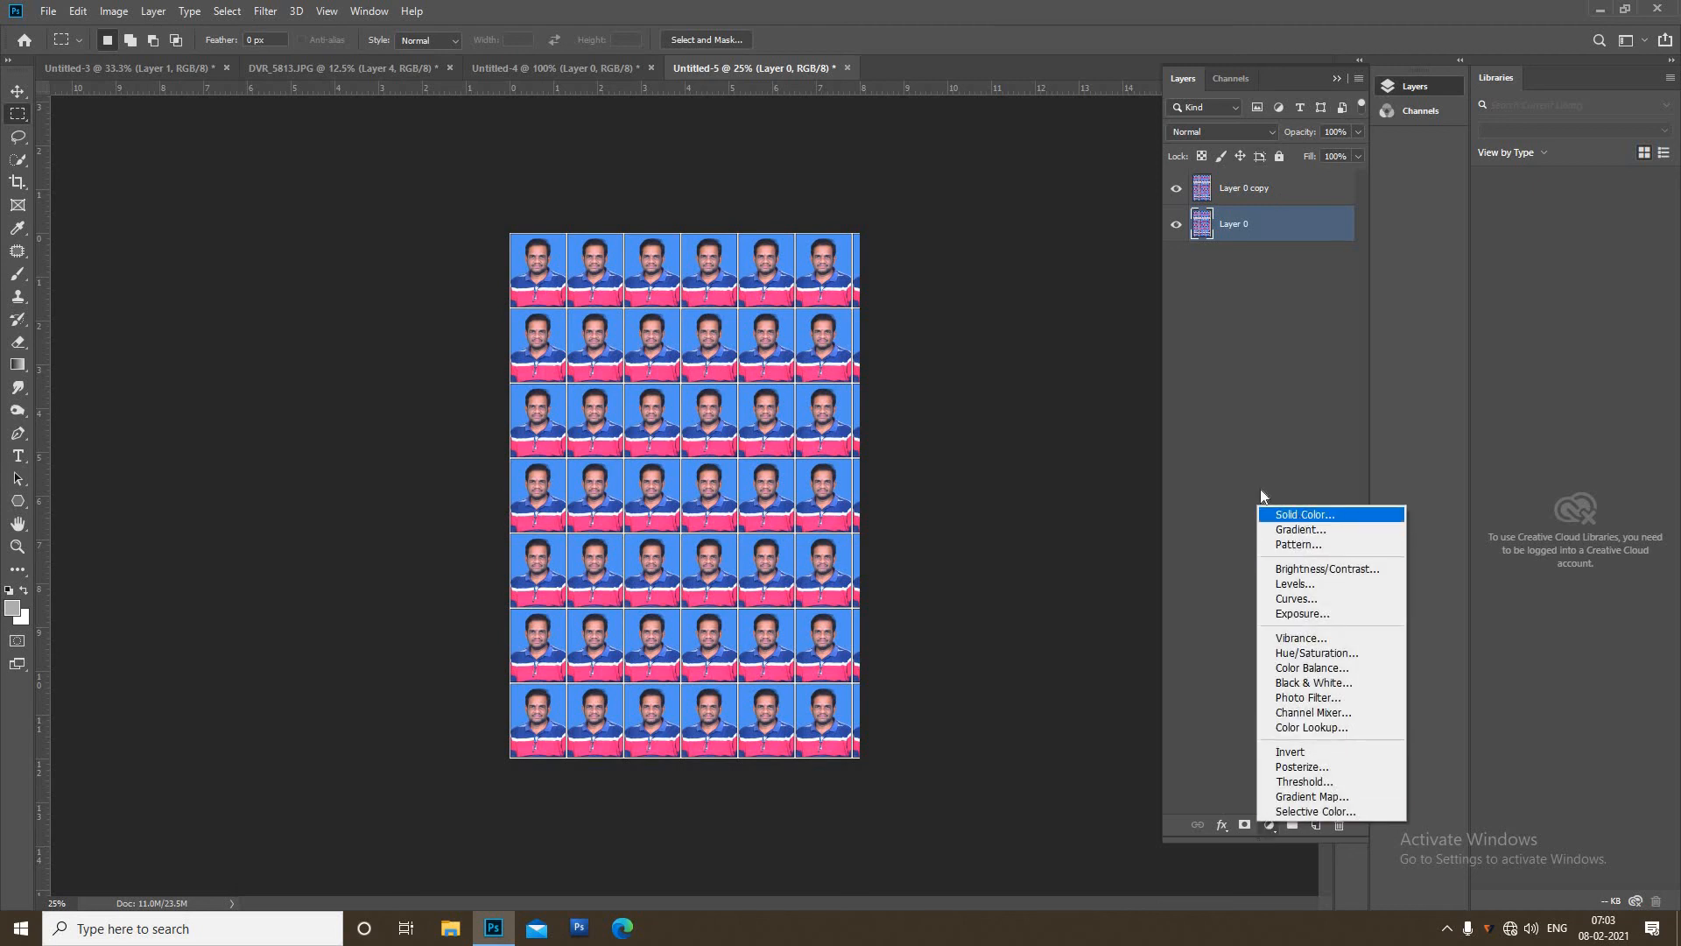
left_click(1270, 516)
left_click(1091, 125)
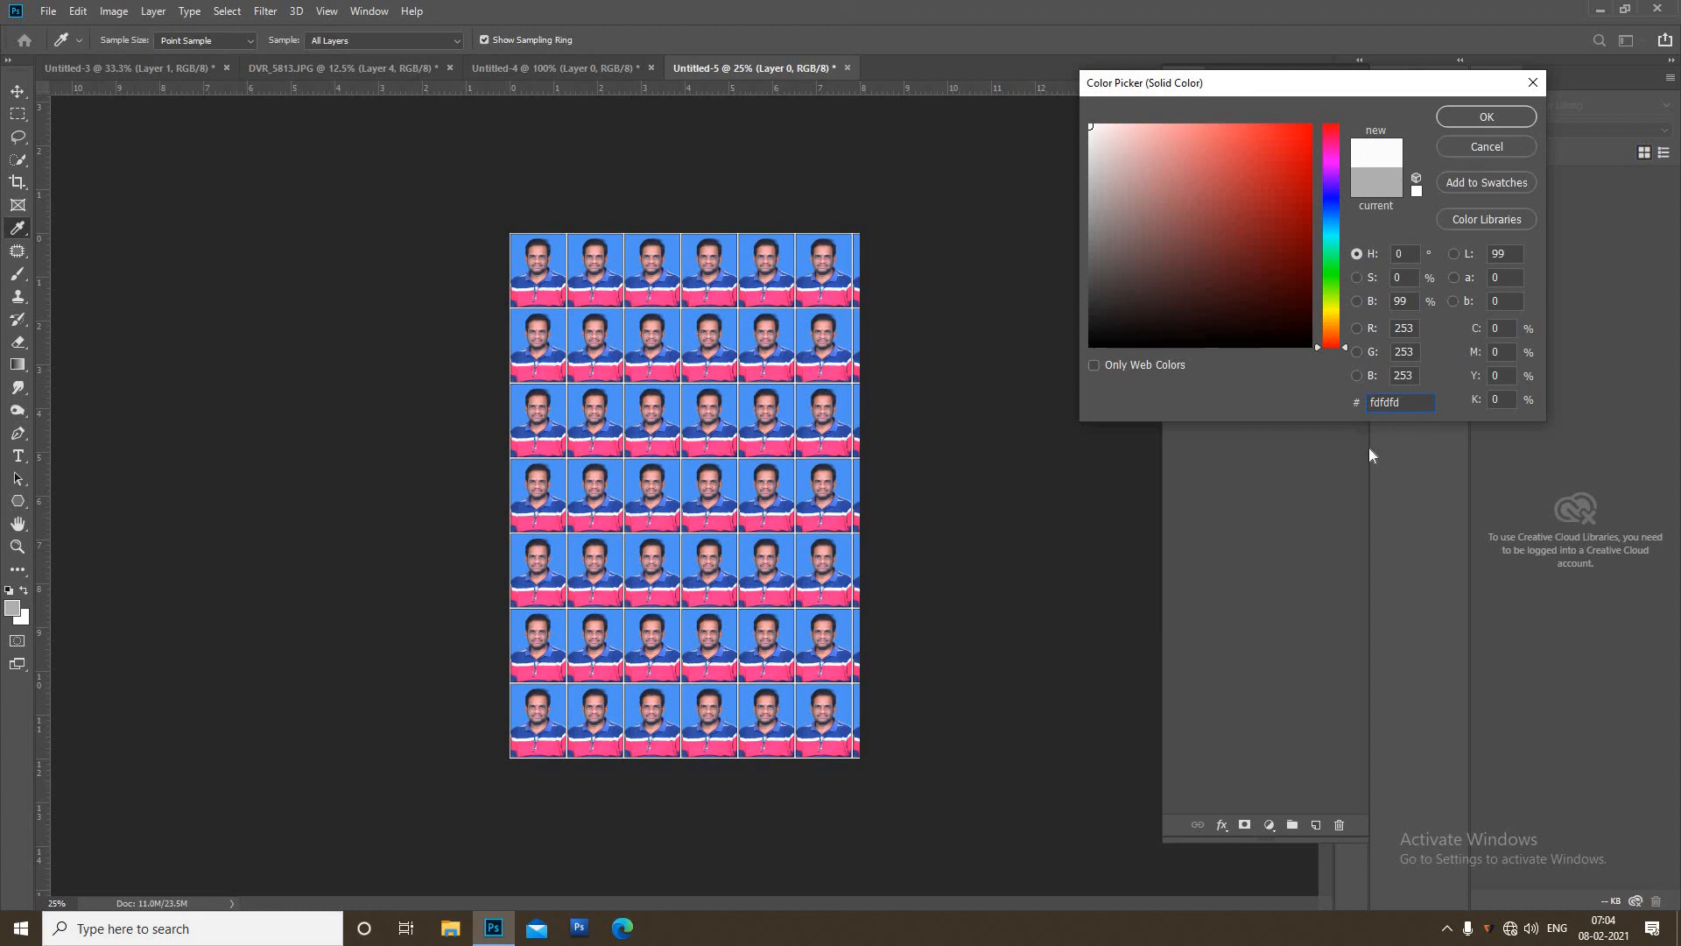
left_click_drag(1402, 402, 1313, 398)
type("ff")
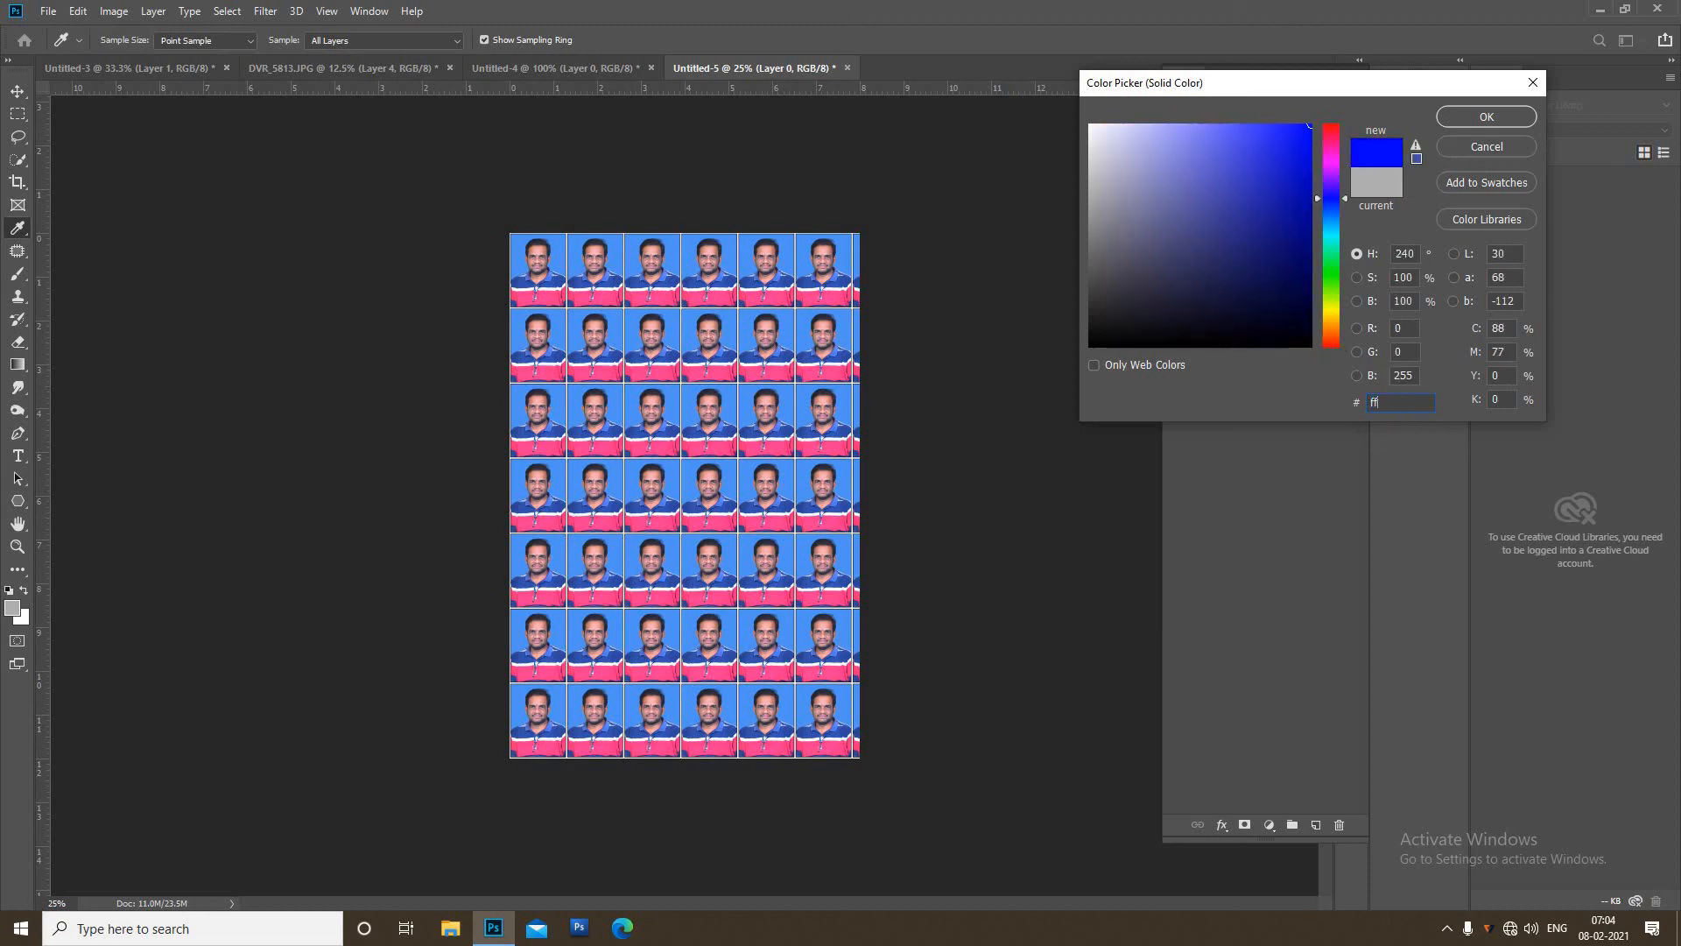
type("ffff")
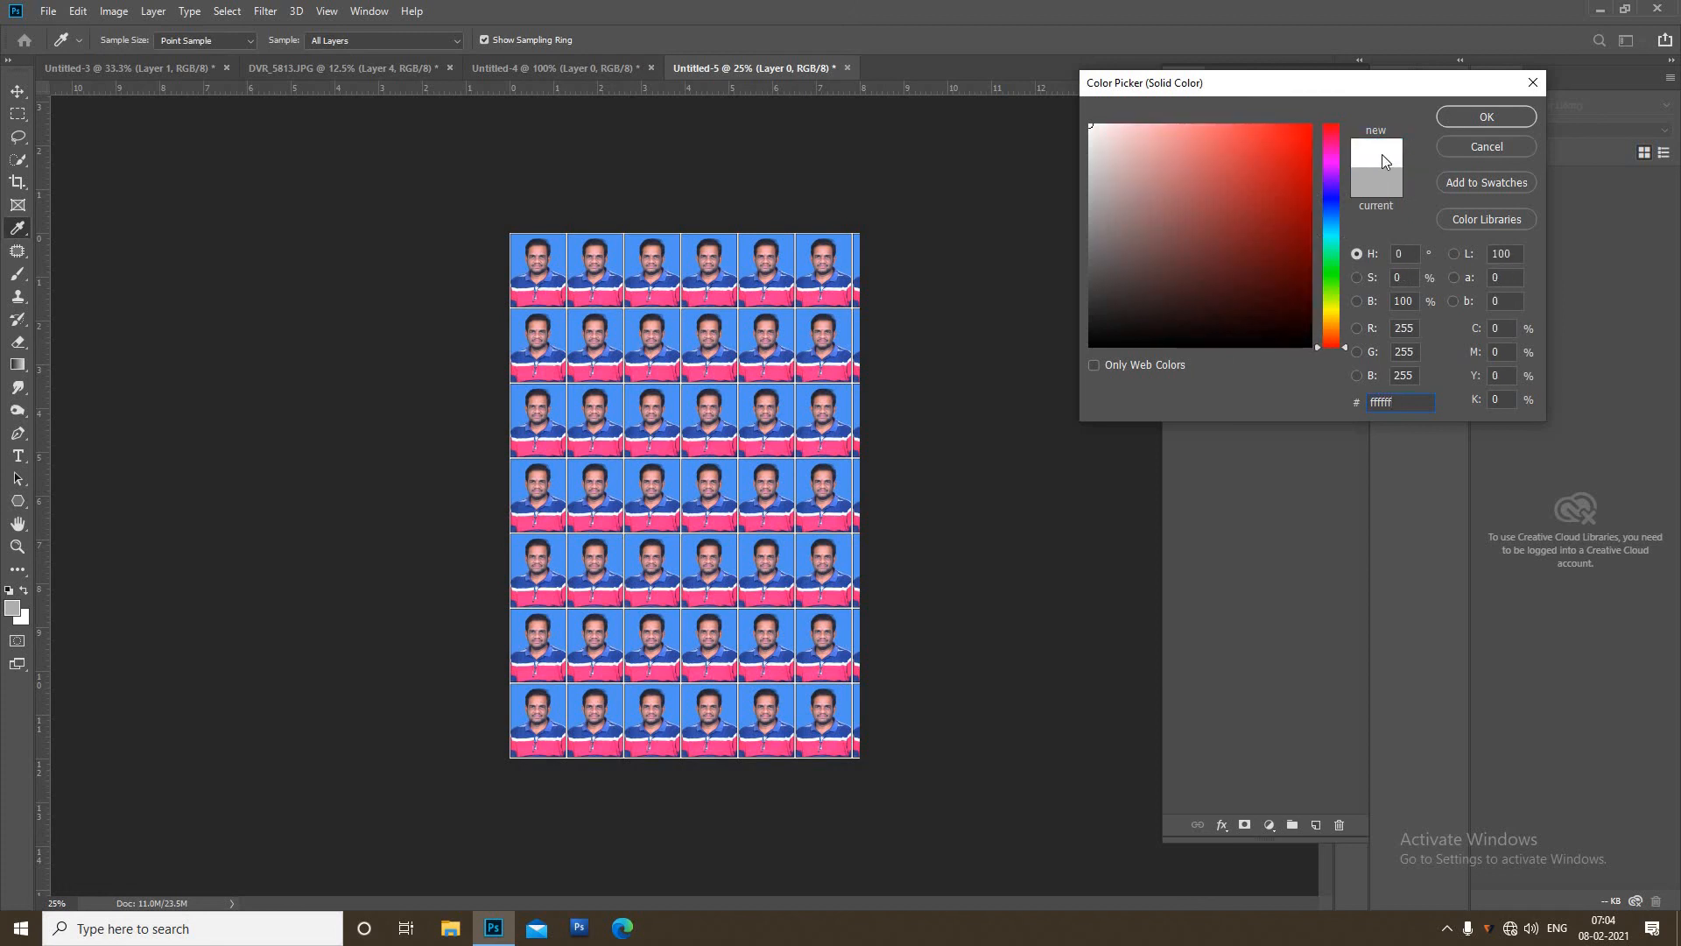
left_click(1460, 123)
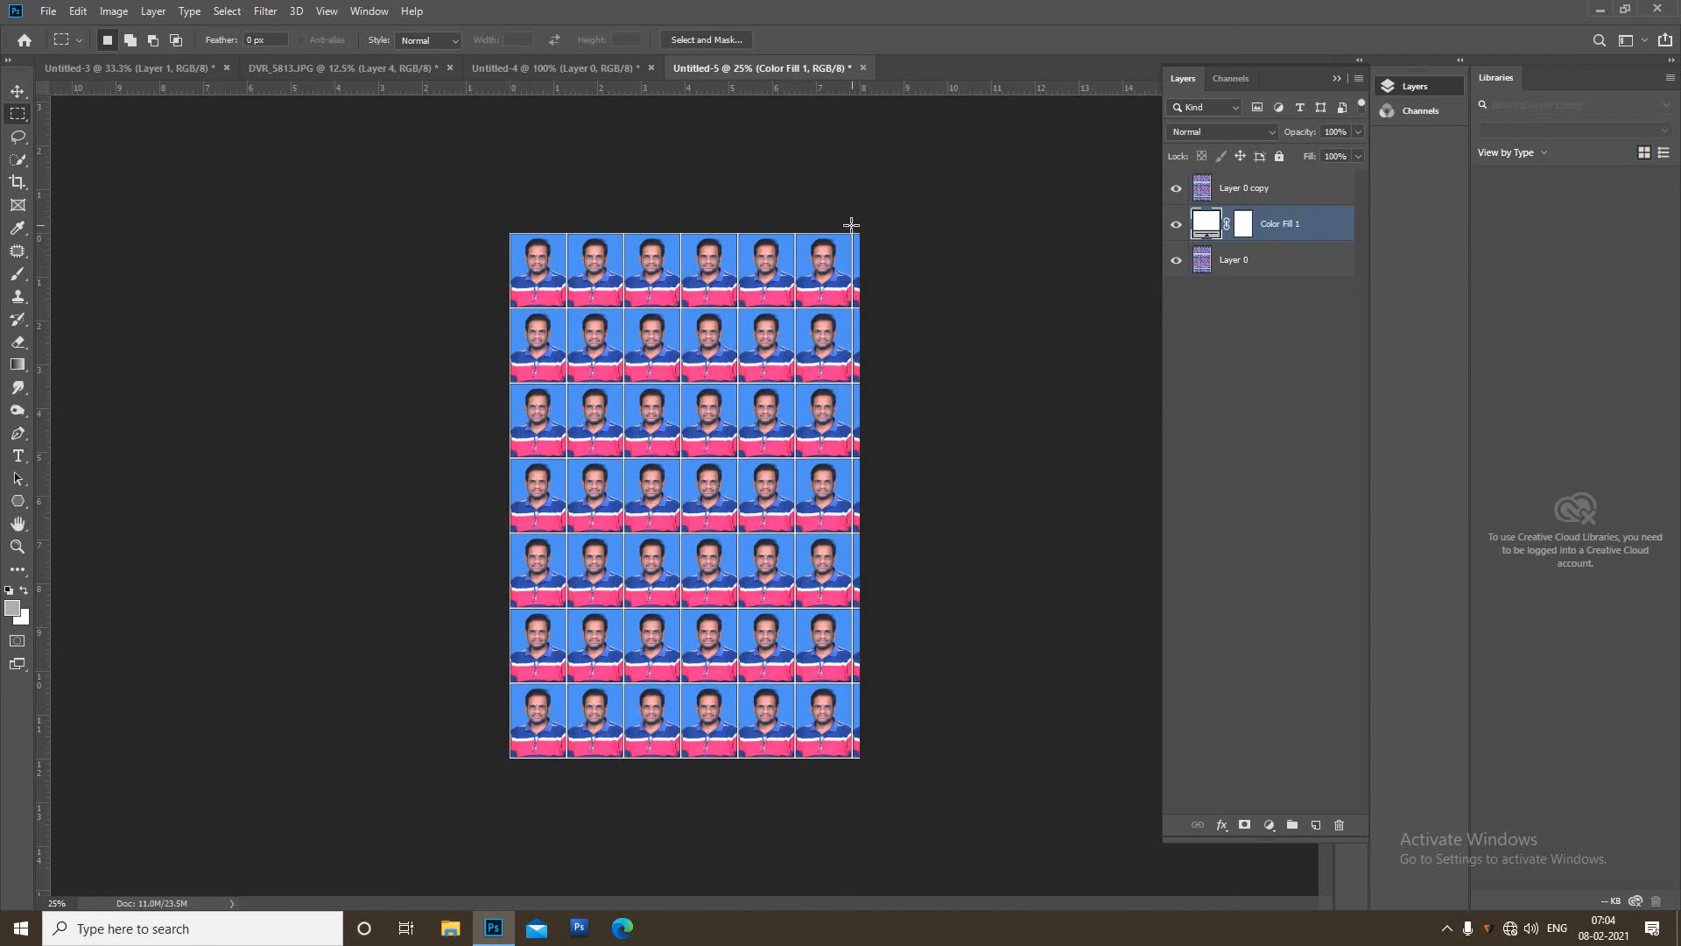
Step: Delete the partial column of photos along the sheet's right edge from Layer 0 copy and clear the selection
left_click_drag(856, 233, 954, 859)
key("Delete")
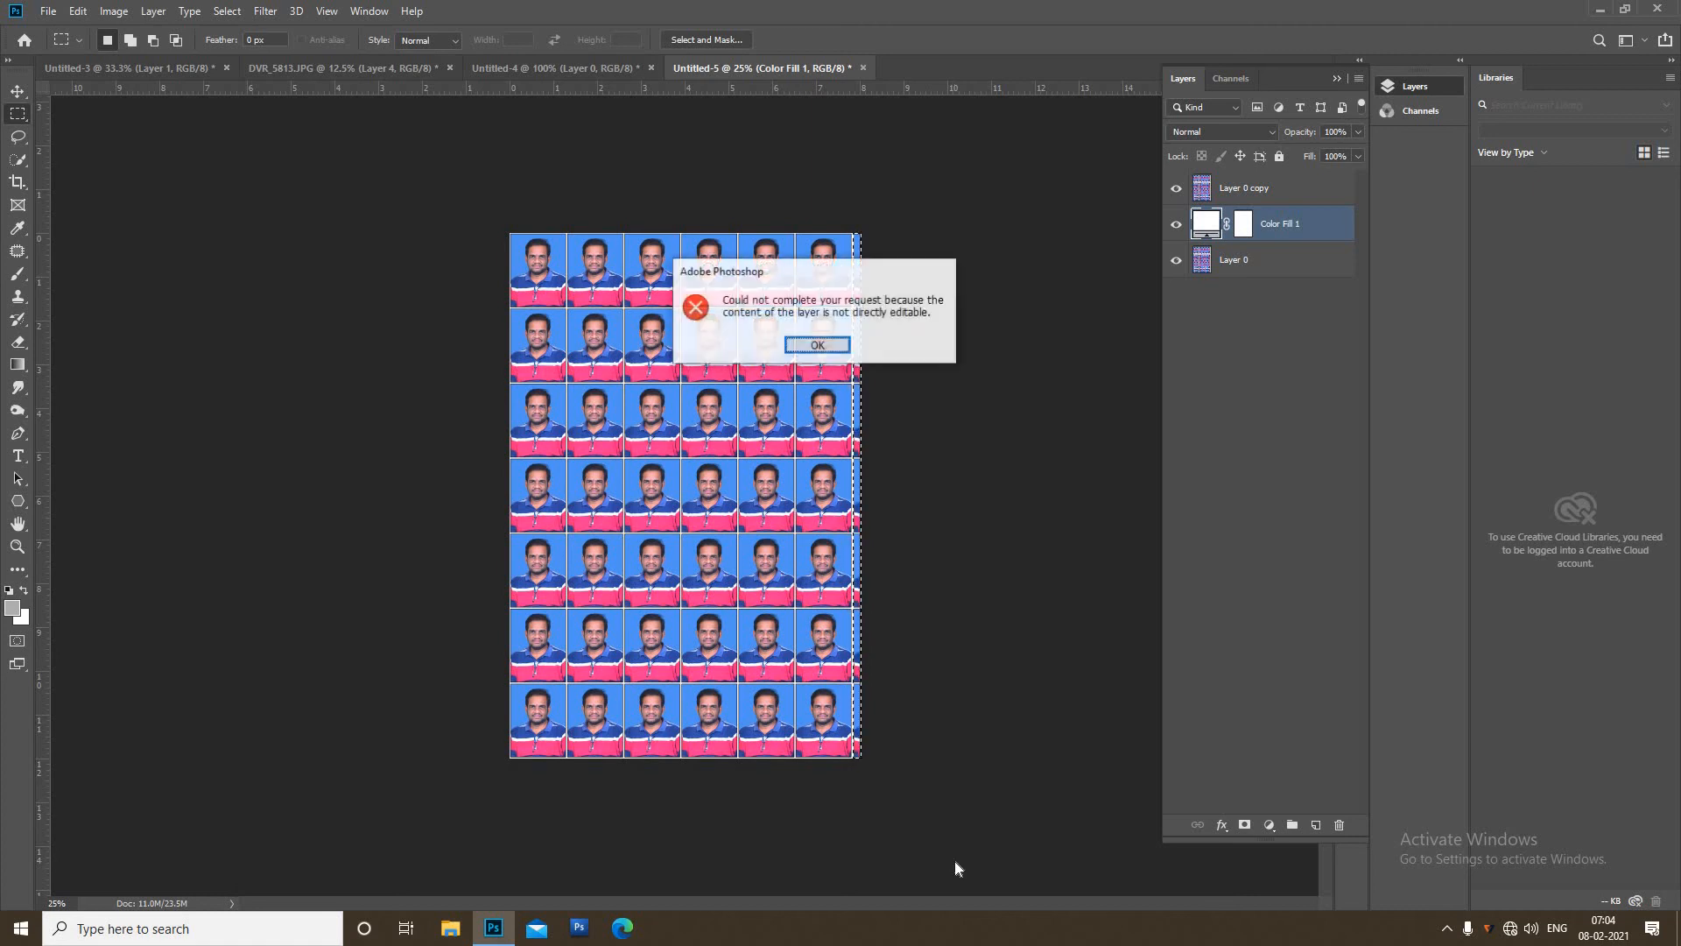
left_click(817, 345)
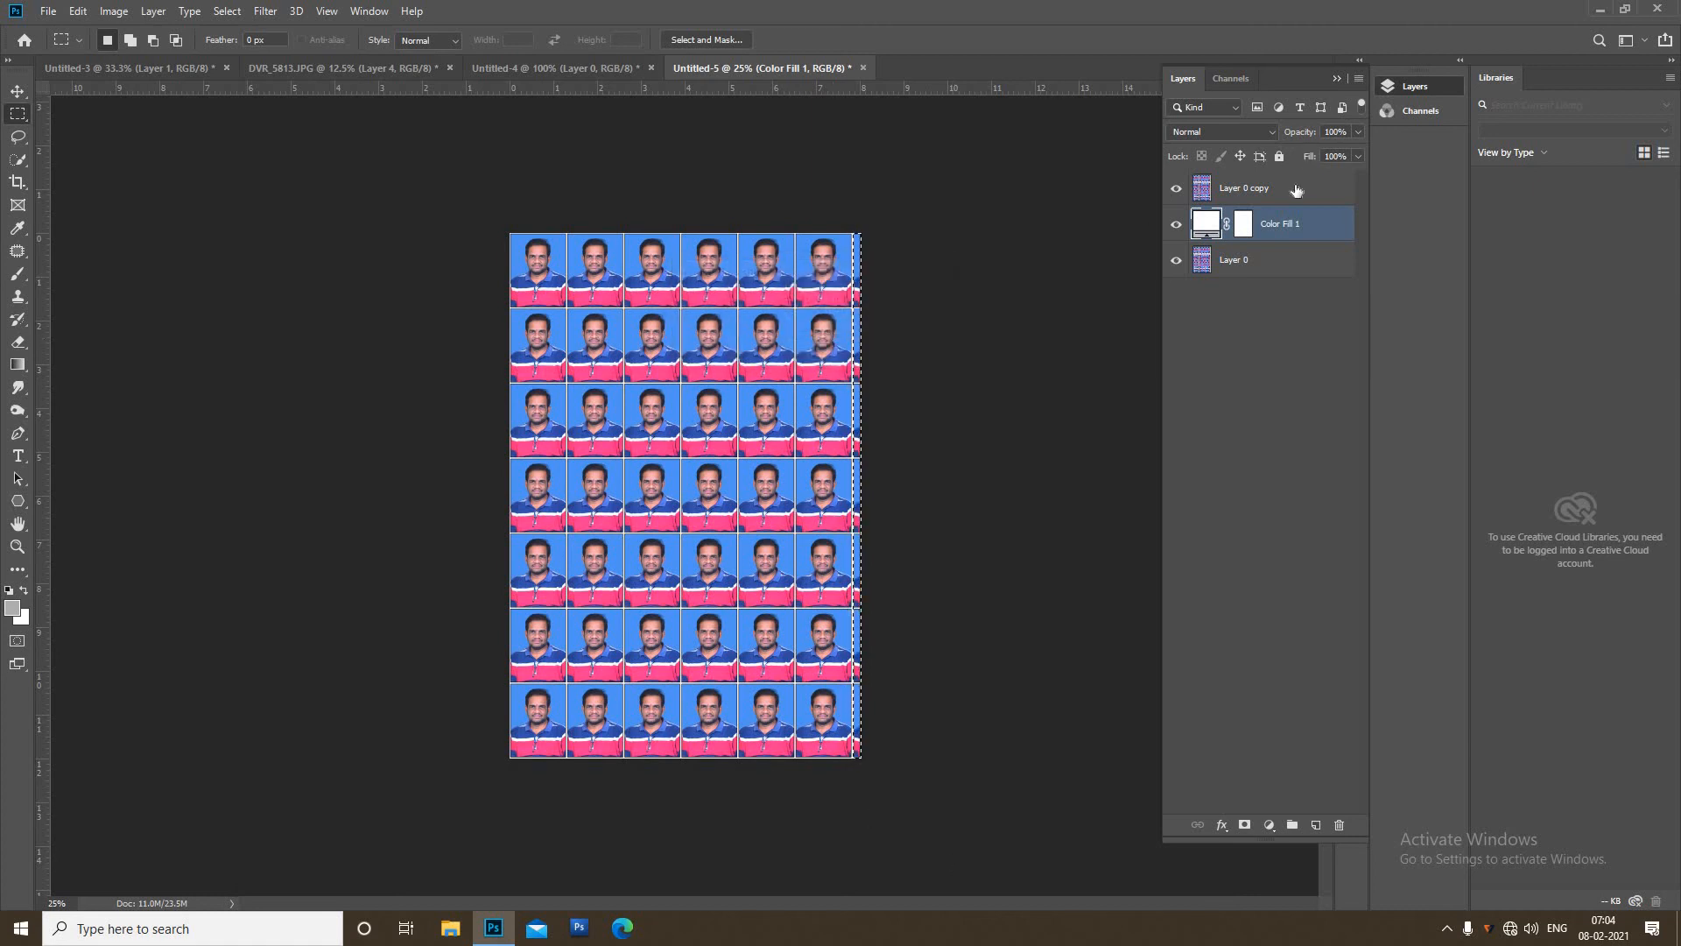
left_click(1294, 187)
key("Delete")
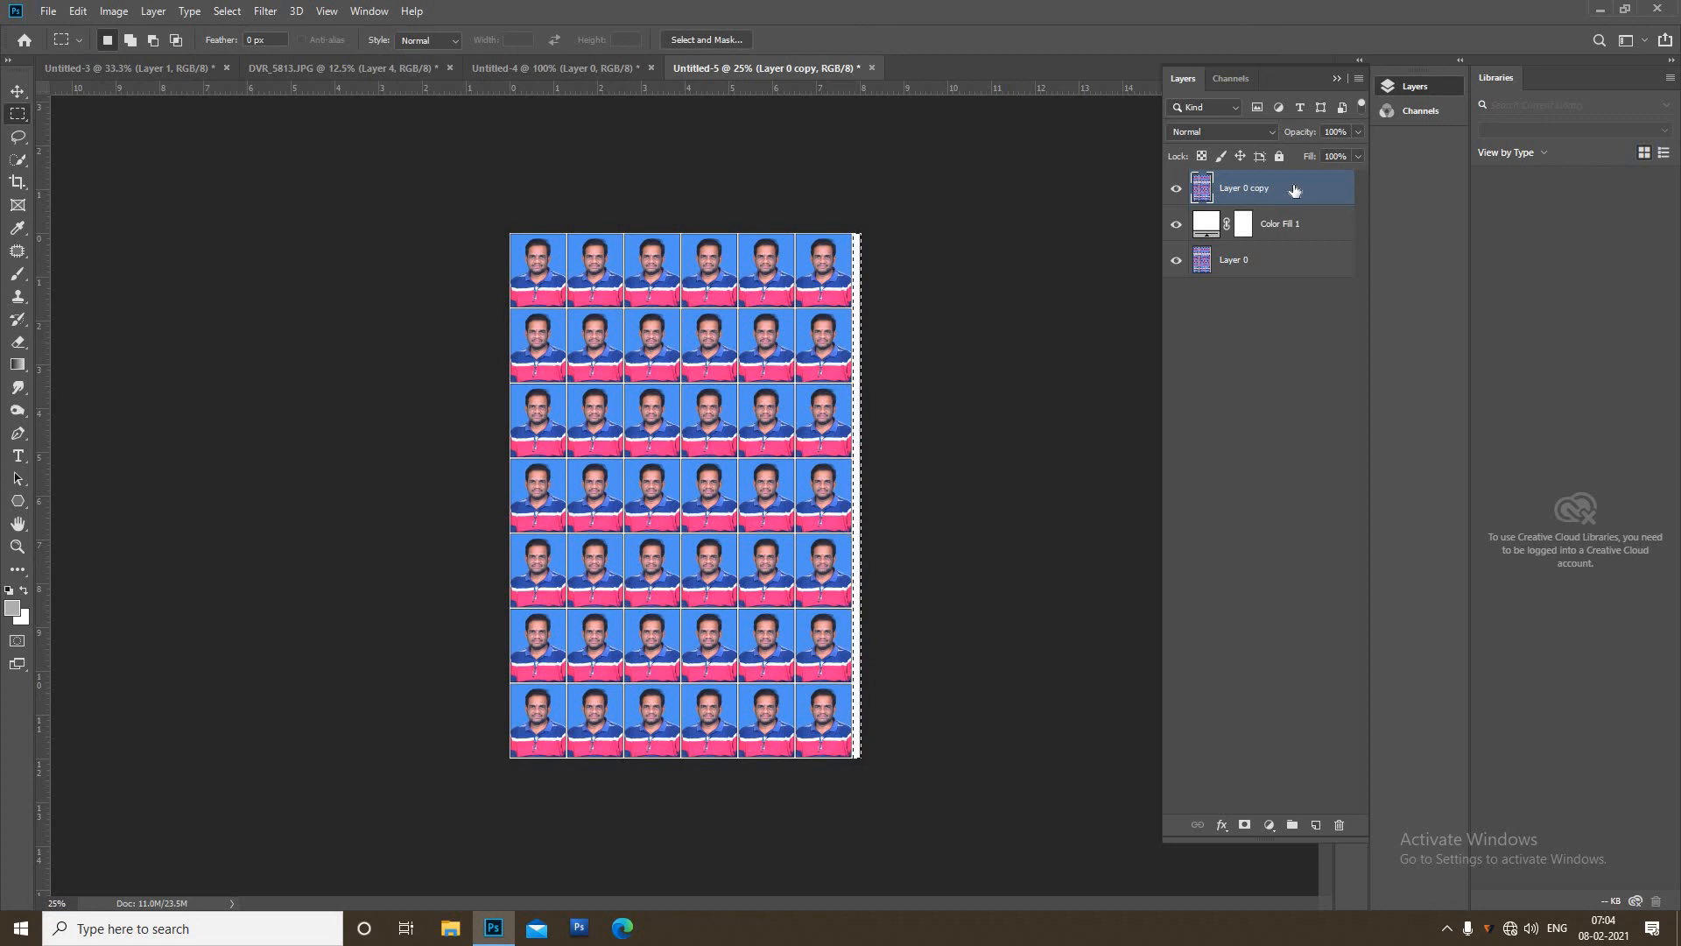
key("ctrl+d")
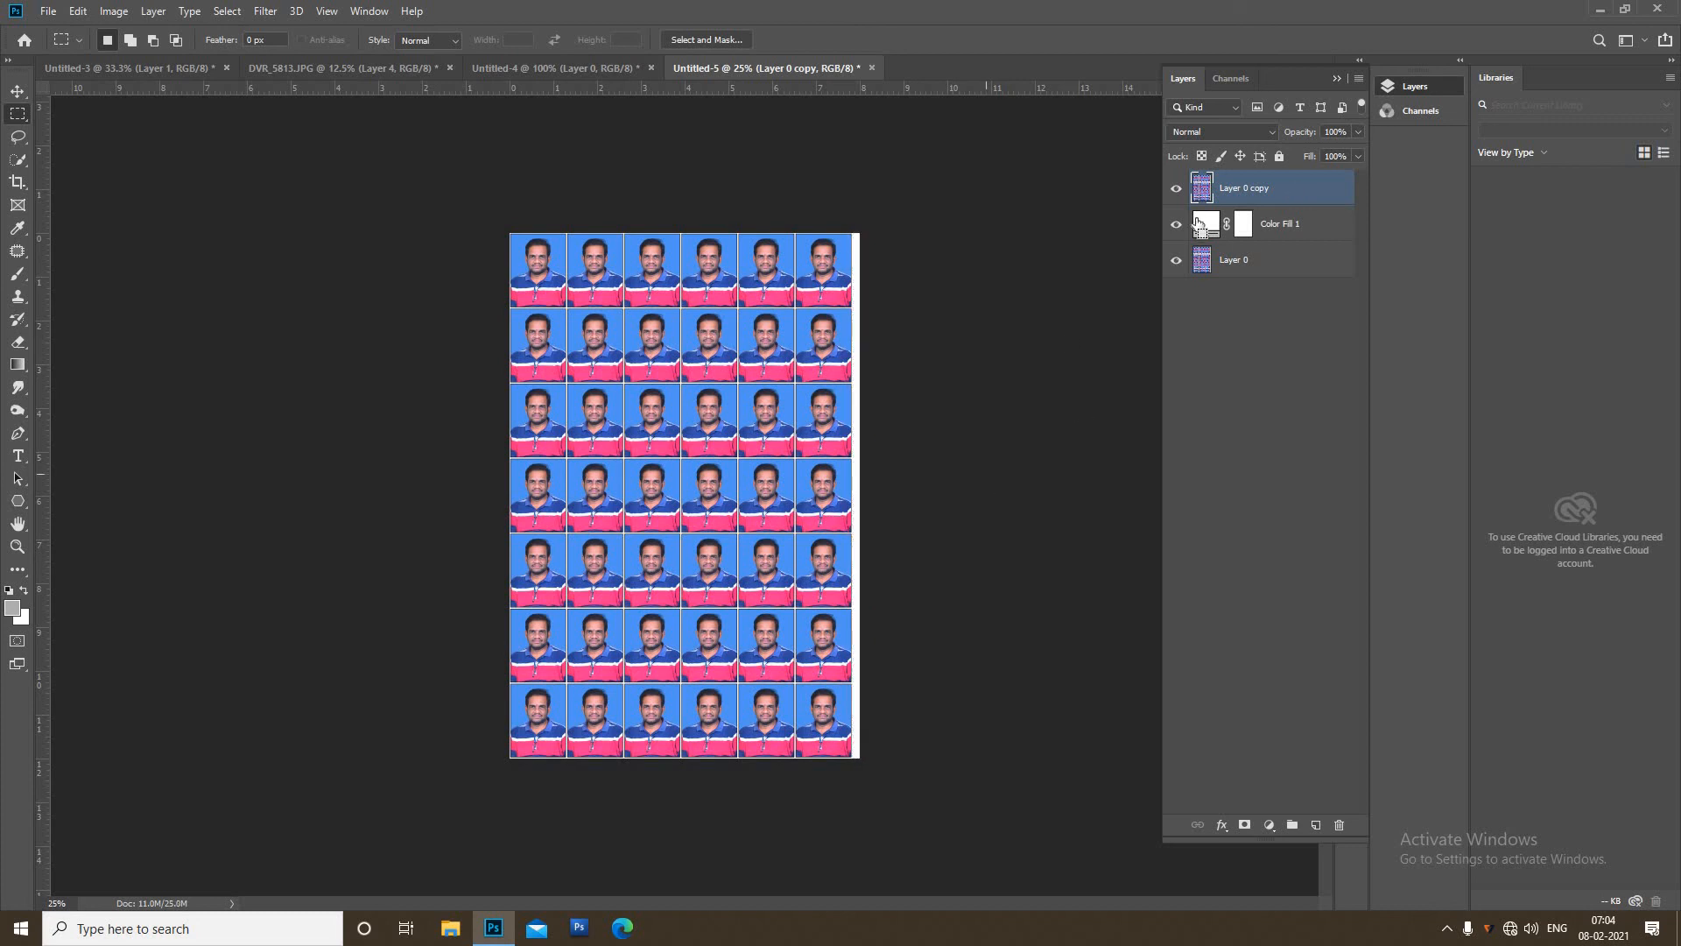
Step: Nudge the photo grid right until it is centred between equal white side margins, and merge all visible layers
key("ctrl+Right")
key("ctrl+Right")
key("ctrl+Right")
key("ctrl+Right")
key("ctrl+Right")
key("ctrl+Right")
key("ctrl+Right")
key("ctrl+Right")
key("ctrl+Right")
key("ctrl+Right")
key("ctrl+Right")
key("ctrl+Right")
key("ctrl+Right")
key("ctrl+Right")
key("ctrl+Right")
key("ctrl+Right")
key("ctrl+Right")
key("ctrl+Right")
key("ctrl+Right")
key("ctrl+Right")
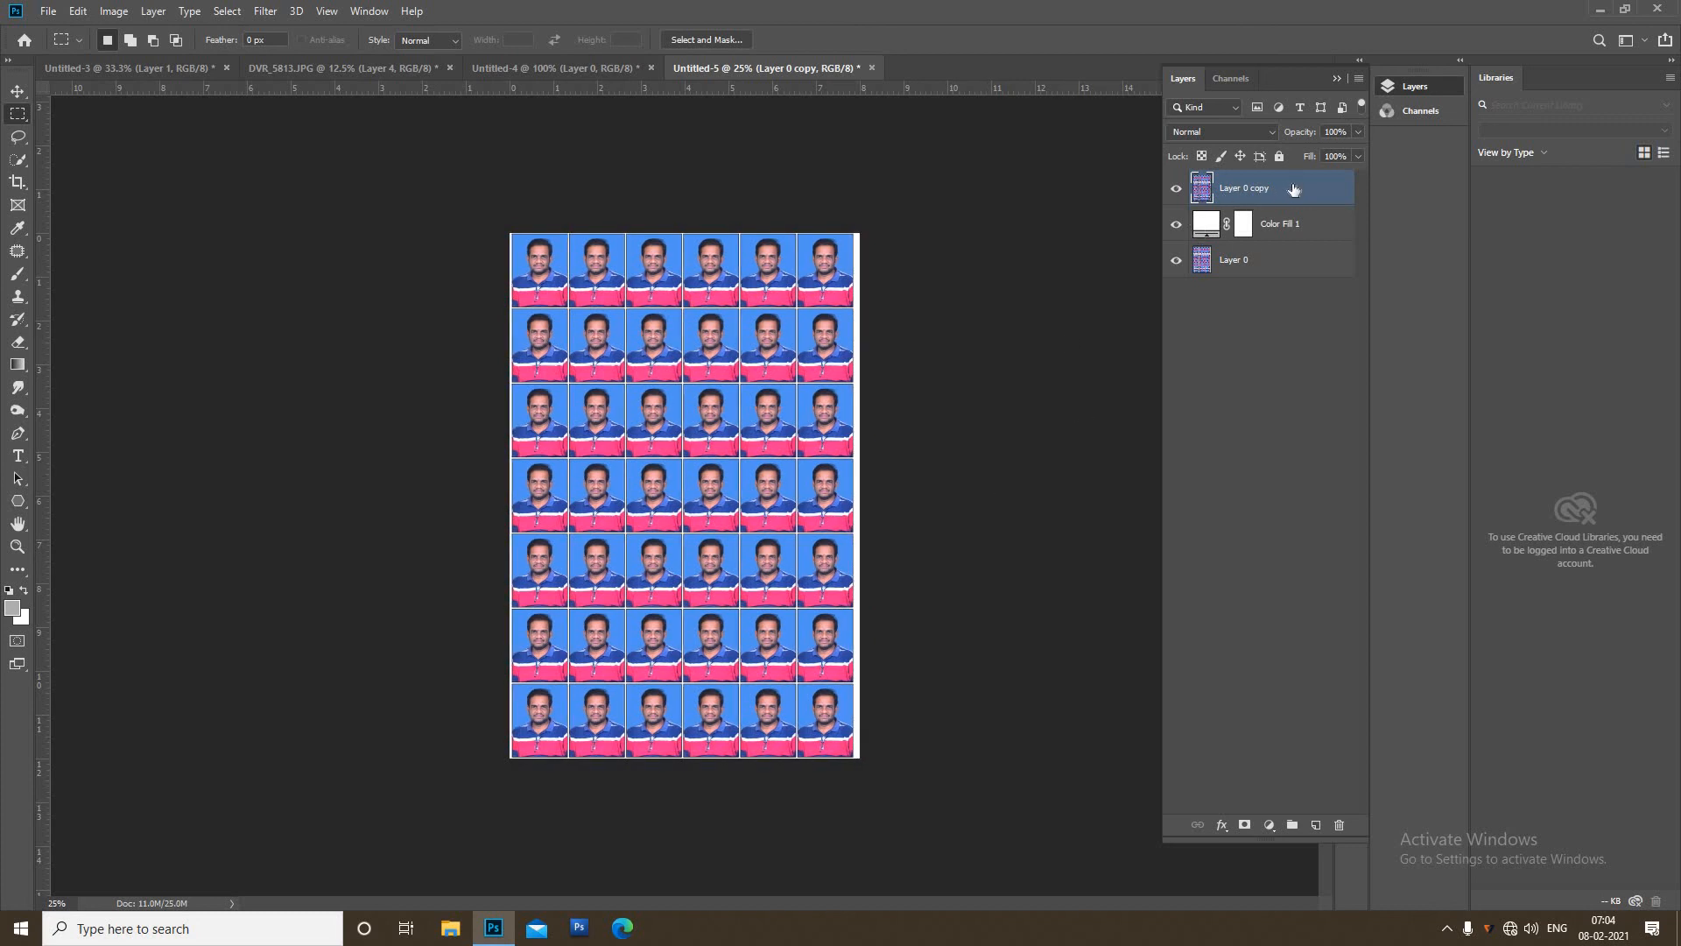
key("ctrl+Left")
key("ctrl+Left")
key("ctrl+Left")
key("ctrl+Left")
key("ctrl+Left")
key("ctrl+Left")
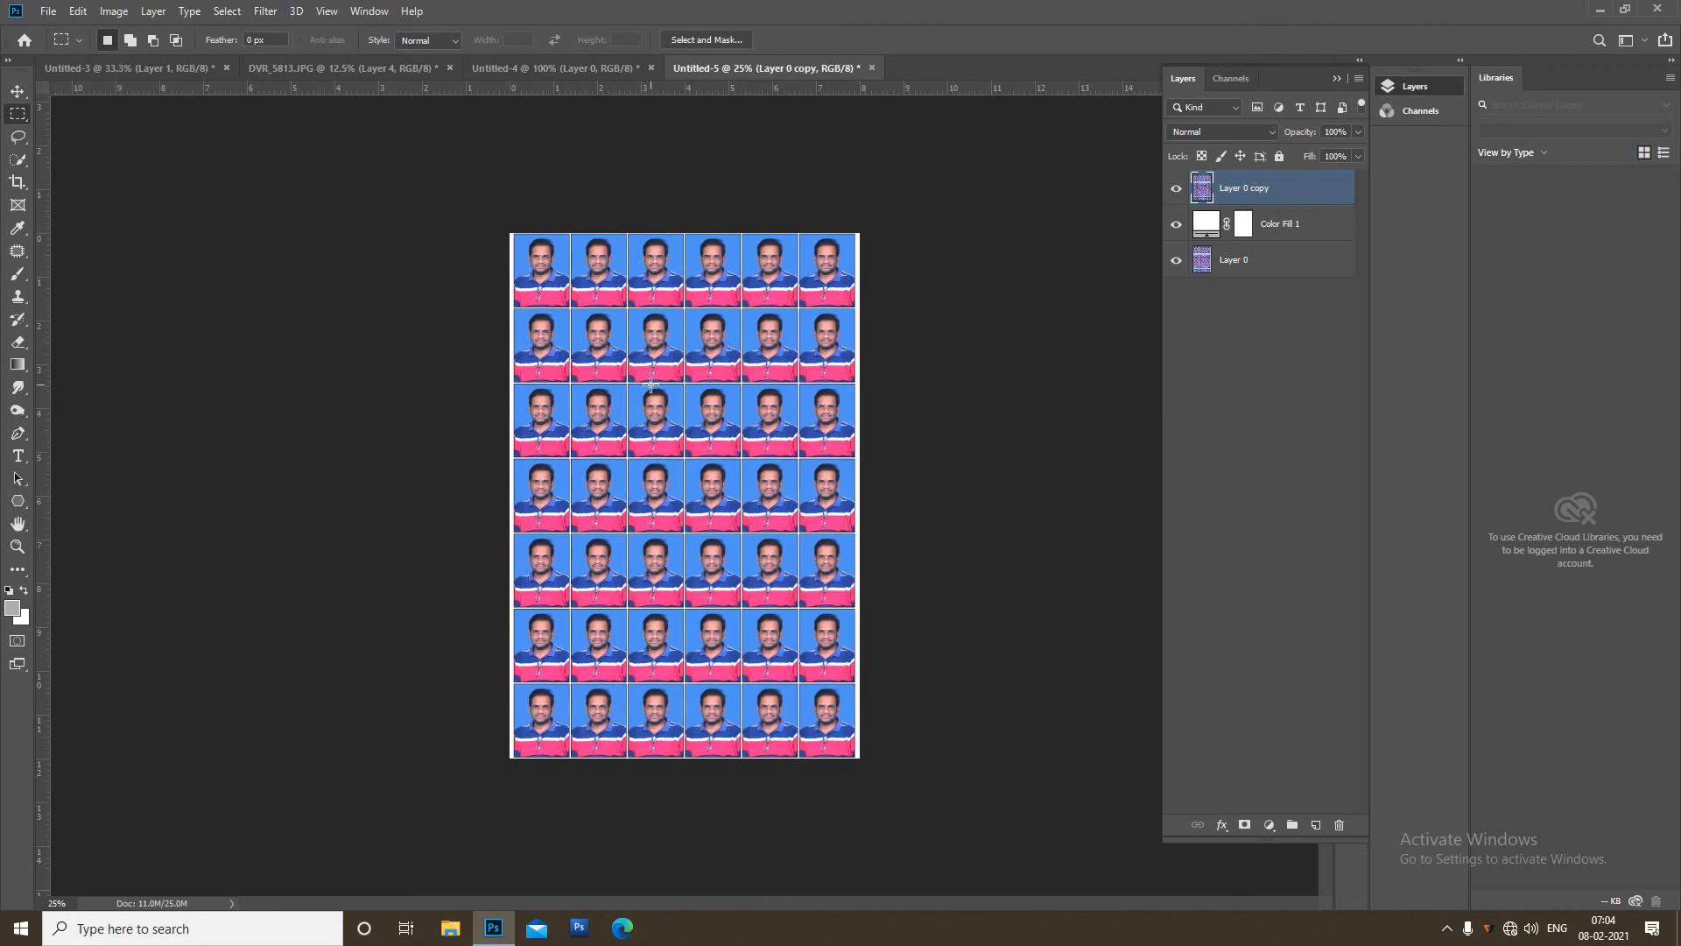
key("ctrl+shift+e")
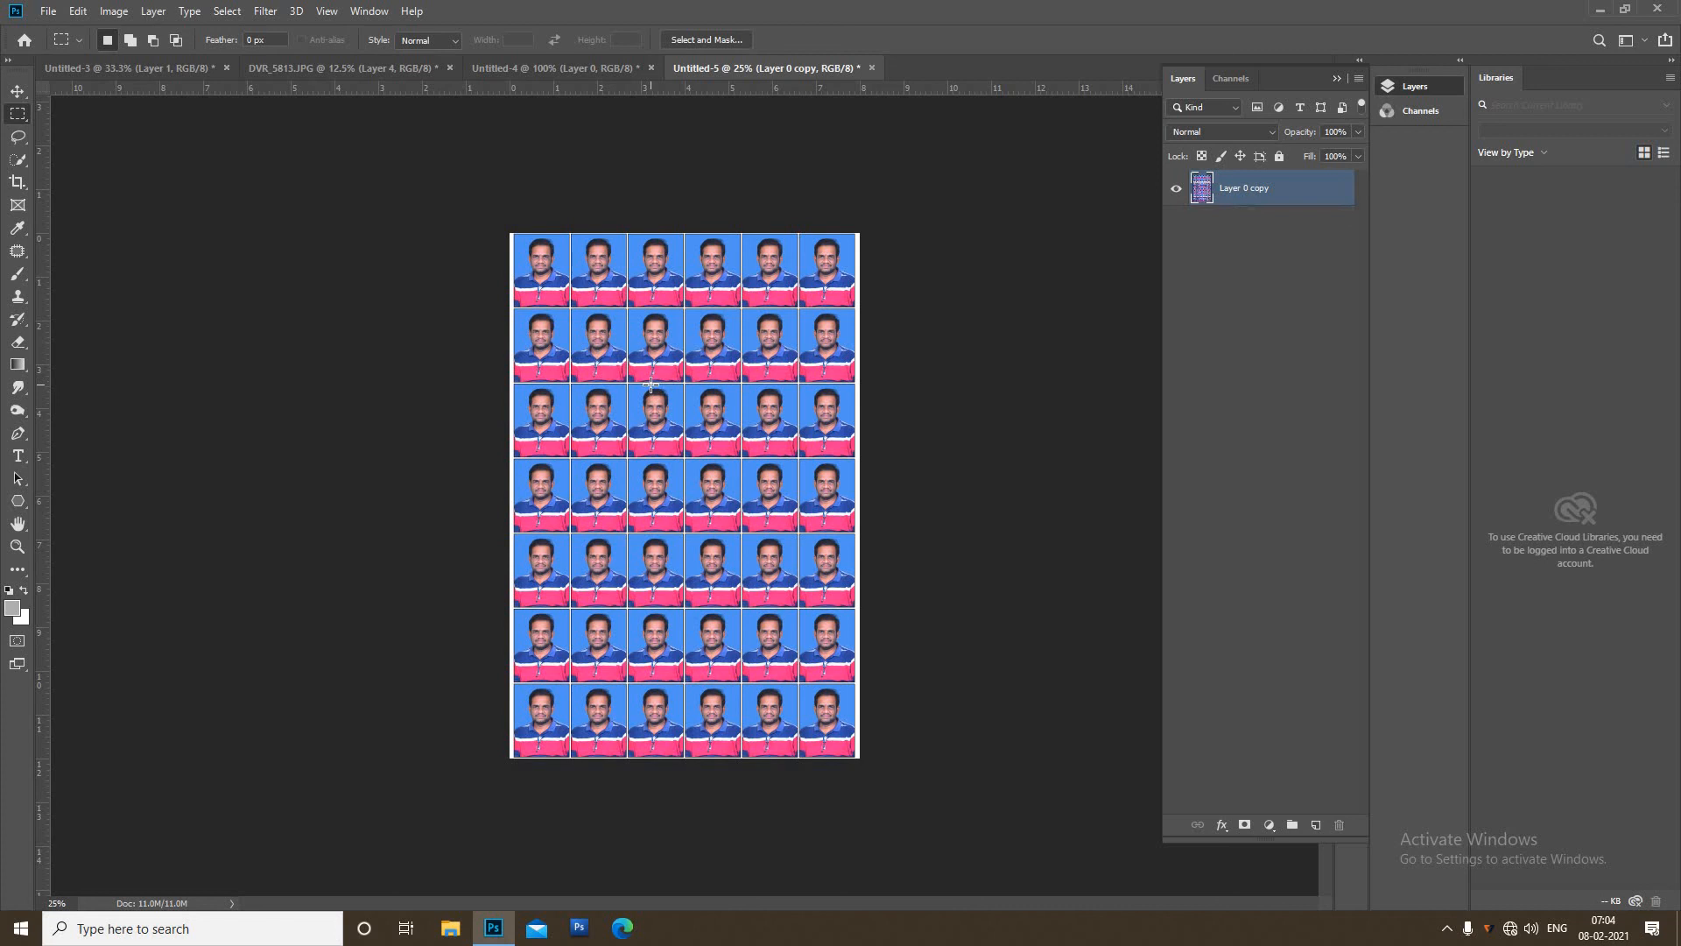